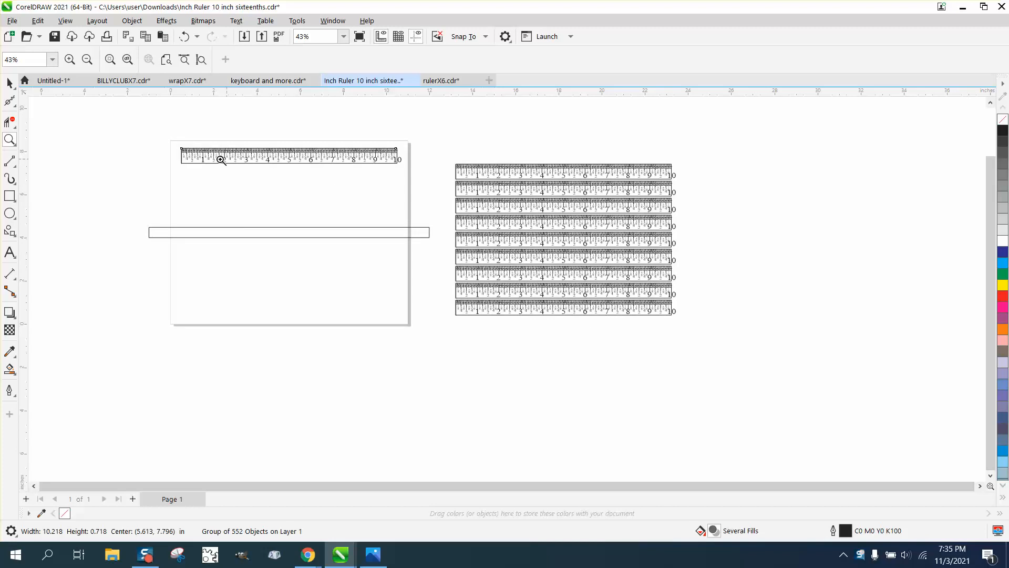
# Step: Examine the ten-inch rulers and the long blank rectangle laid across the page
pyautogui.click(9, 83)
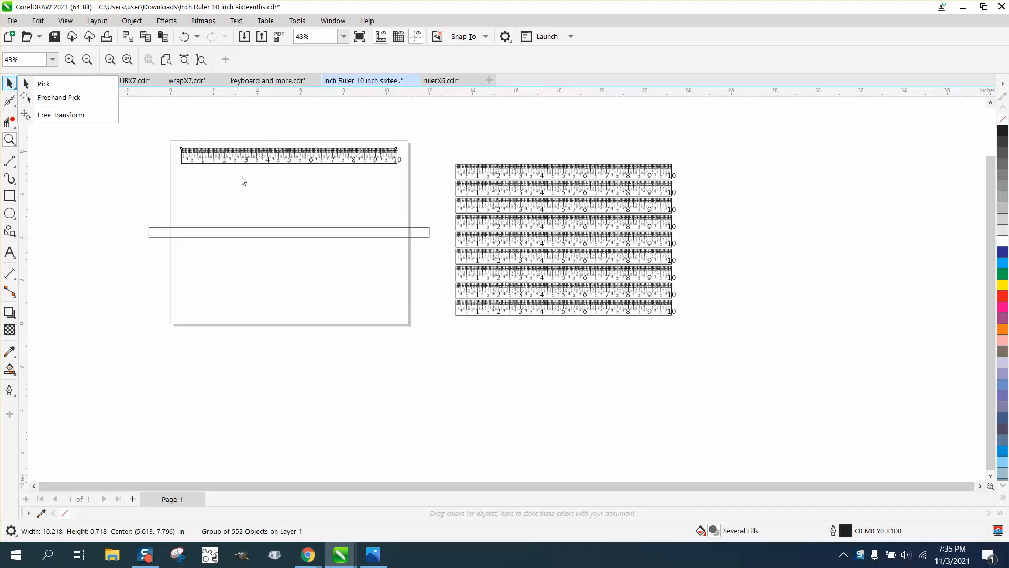
pyautogui.click(242, 181)
pyautogui.click(9, 83)
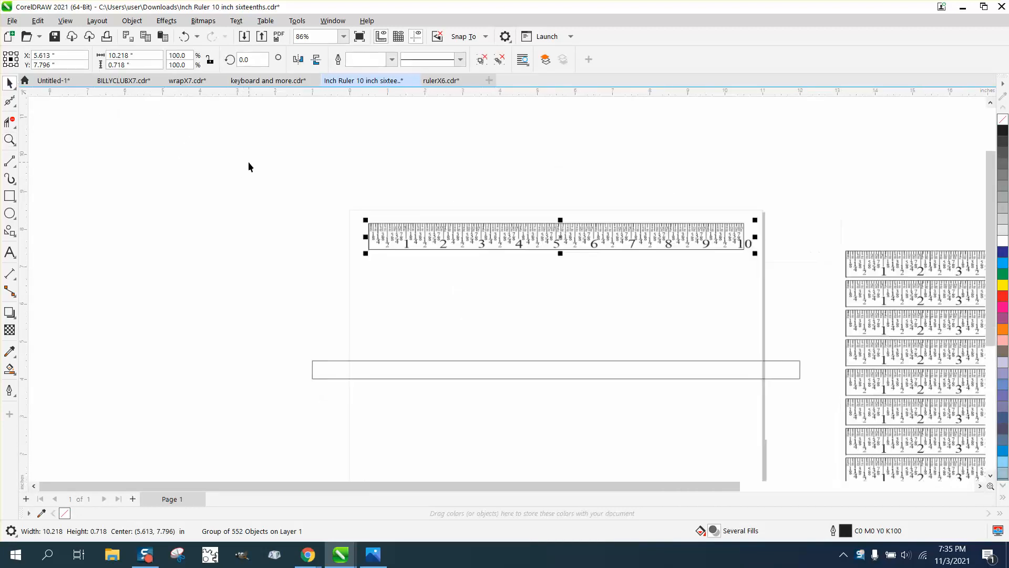
pyautogui.scroll(-1, 249, 163)
pyautogui.click(598, 340)
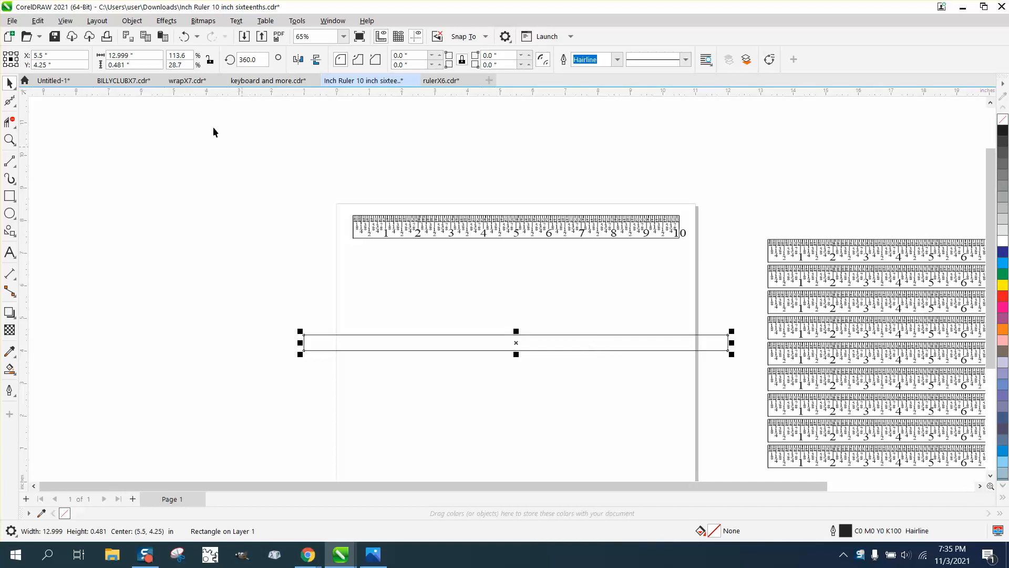
pyautogui.scroll(-4, 476, 282)
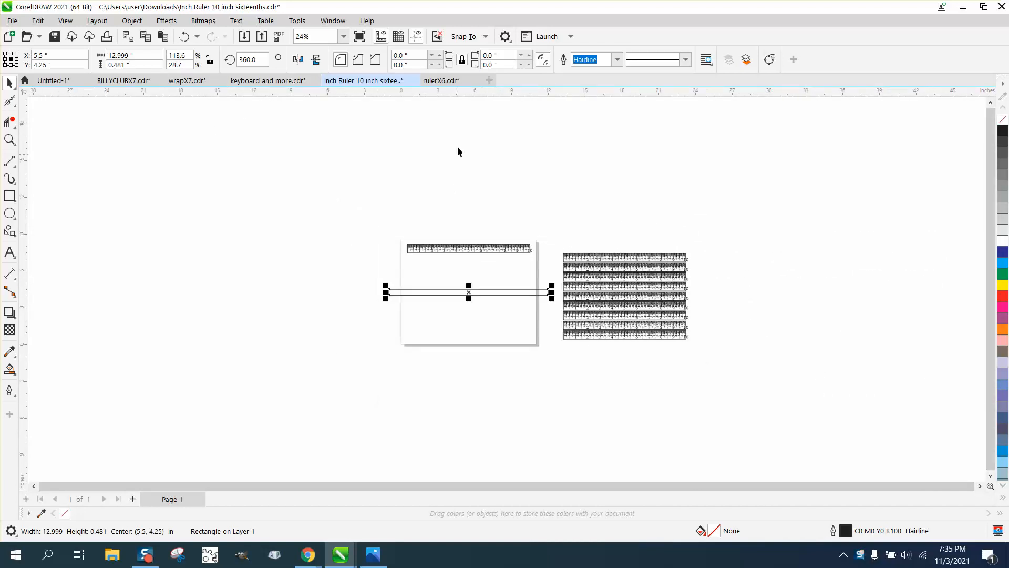
# Step: Bring up the rulerX6.cdr document and examine the photo of the printed diagonal ruler beside the page
pyautogui.click(451, 82)
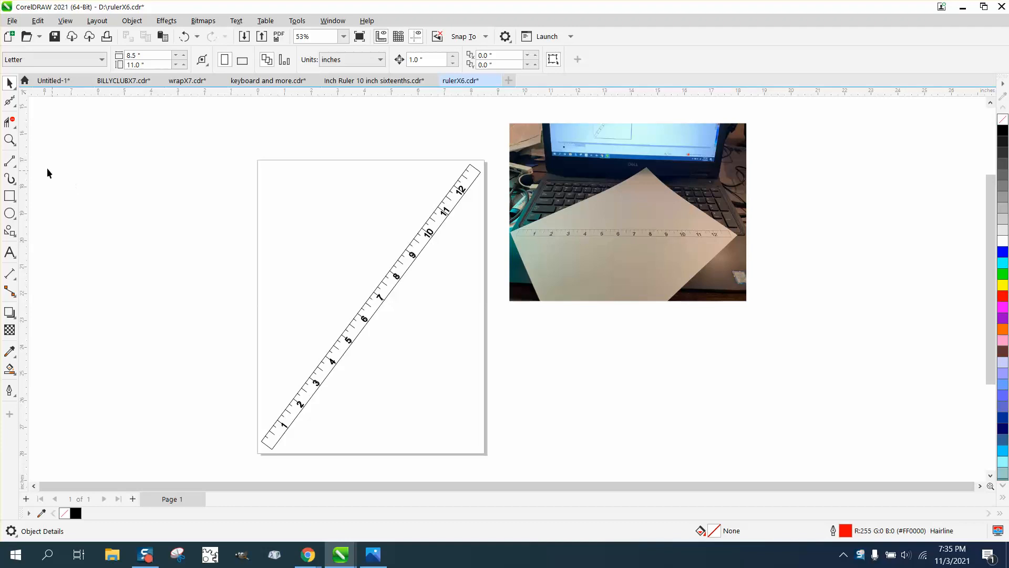
pyautogui.click(10, 139)
pyautogui.moveTo(500, 197); pyautogui.dragTo(756, 296)
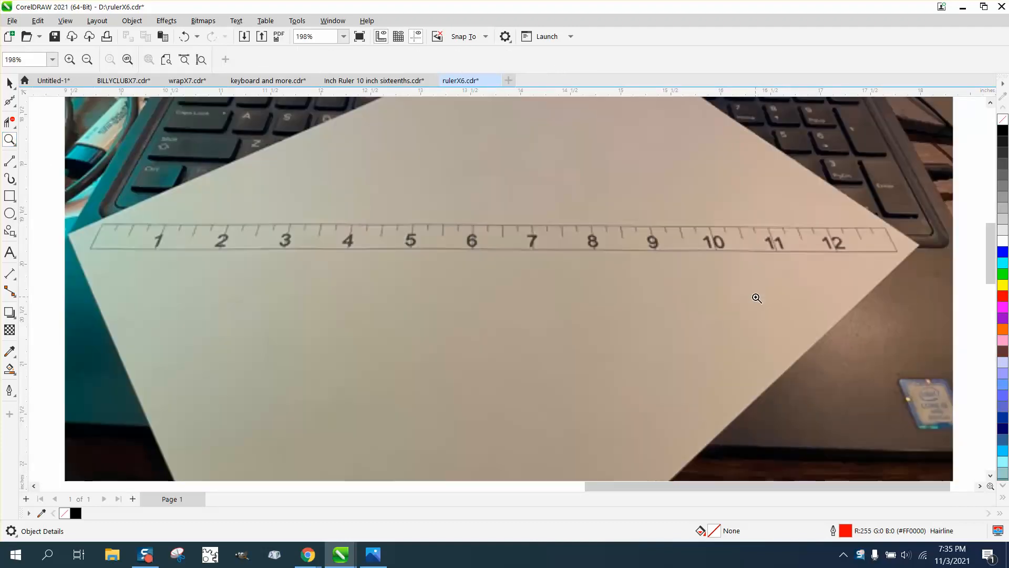
pyautogui.scroll(-6, 374, 283)
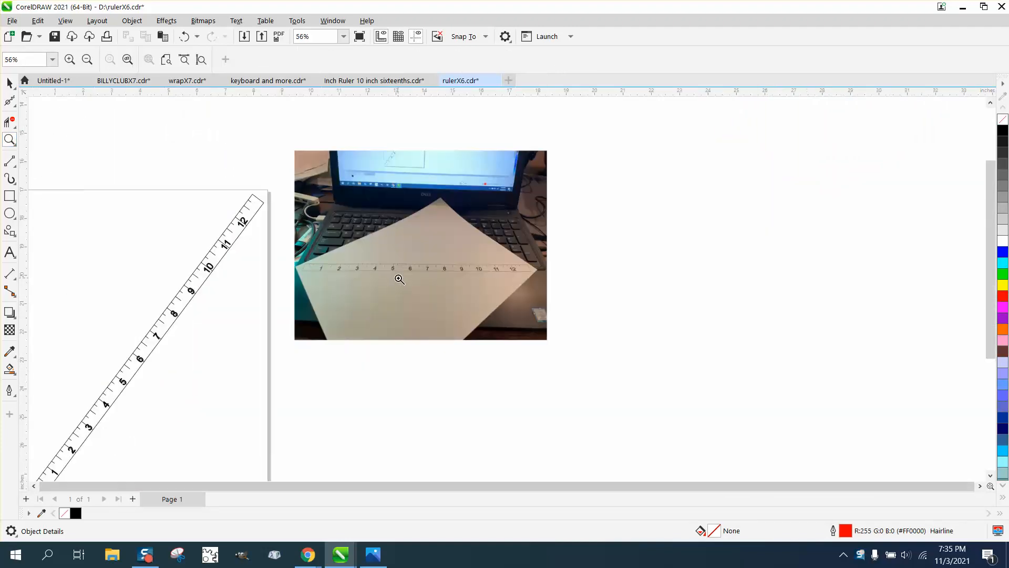
pyautogui.scroll(-2, 402, 272)
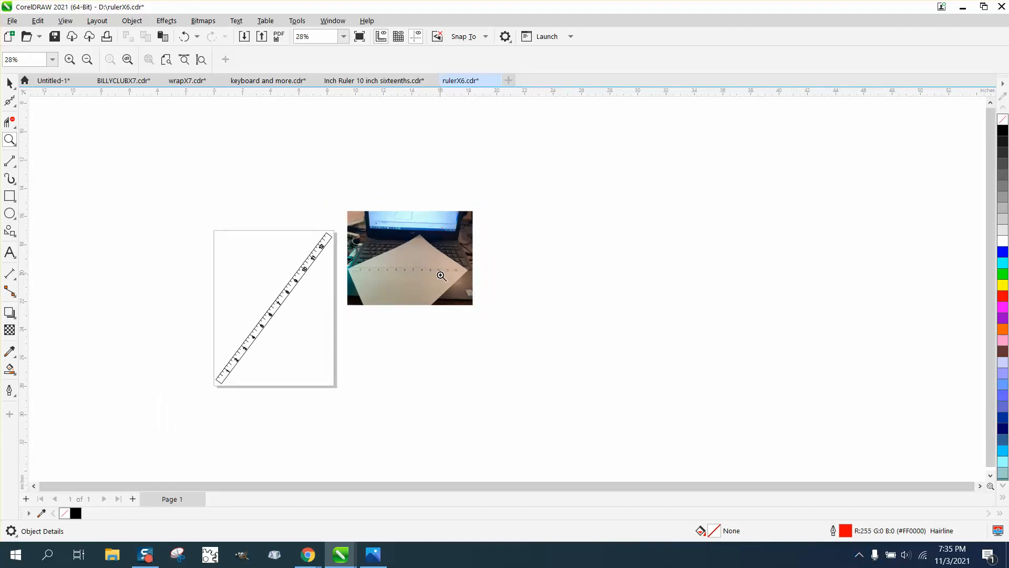
pyautogui.scroll(-1, 395, 268)
# Step: Move the diagonal ruler group upward and set its rotation angle to 0 degrees
pyautogui.click(9, 82)
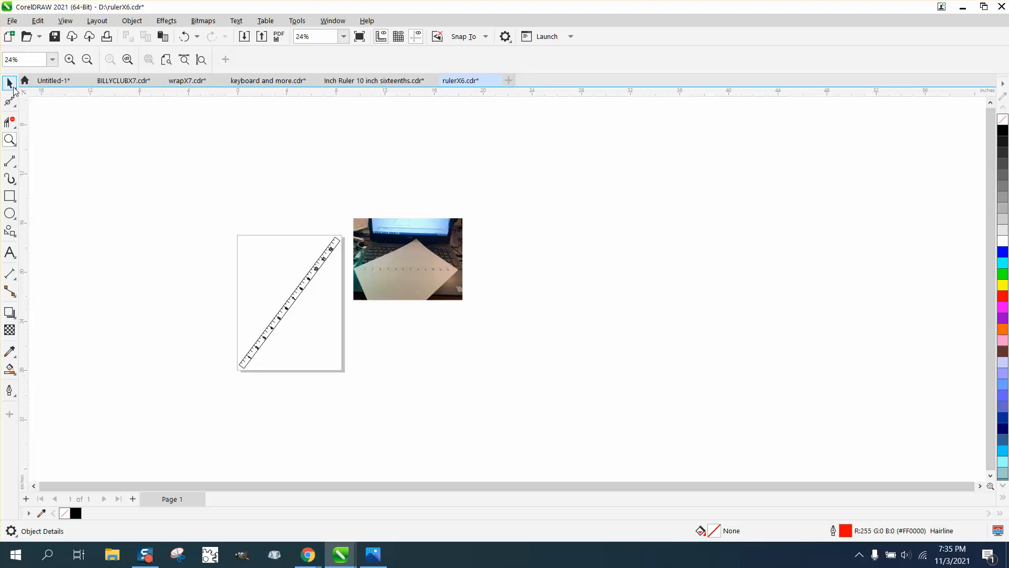
pyautogui.moveTo(319, 264); pyautogui.dragTo(325, 168)
pyautogui.doubleClick(267, 62)
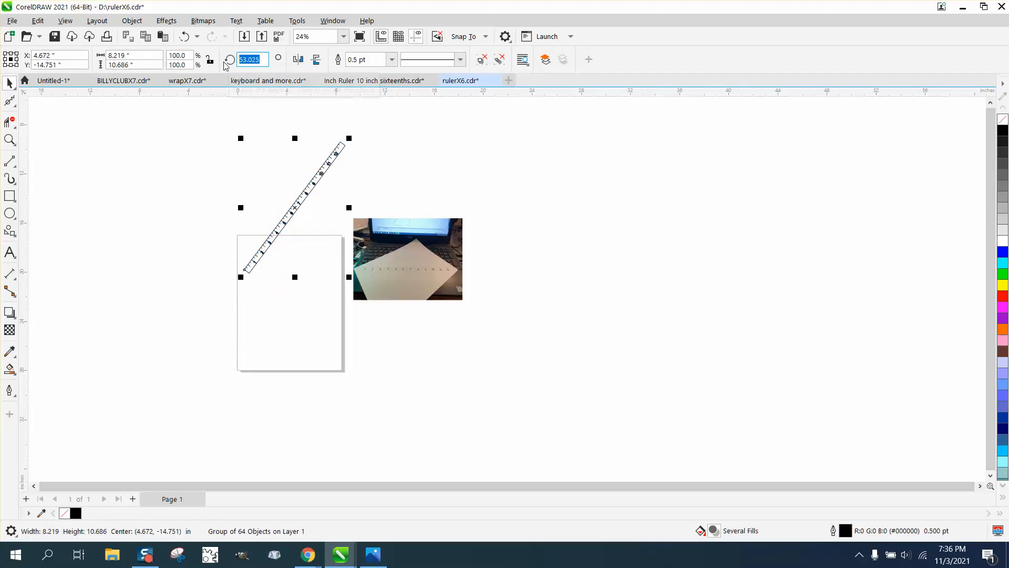
pyautogui.write('0')
pyautogui.press('Return')
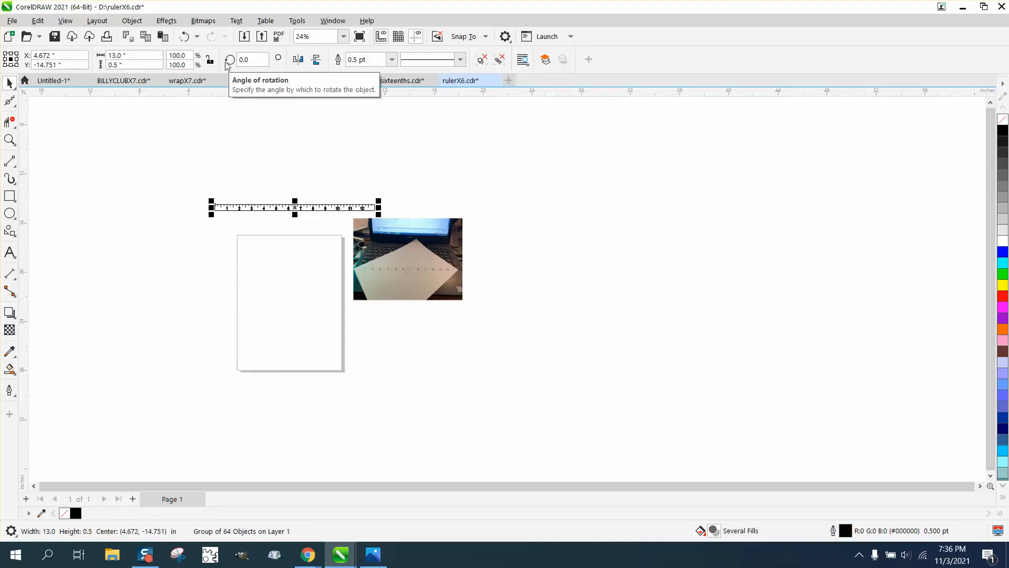
# Step: Examine the horizontal ruler's numbers and tick marks and compare them with the printed ruler in the photo
pyautogui.click(10, 139)
pyautogui.moveTo(213, 190); pyautogui.dragTo(424, 245)
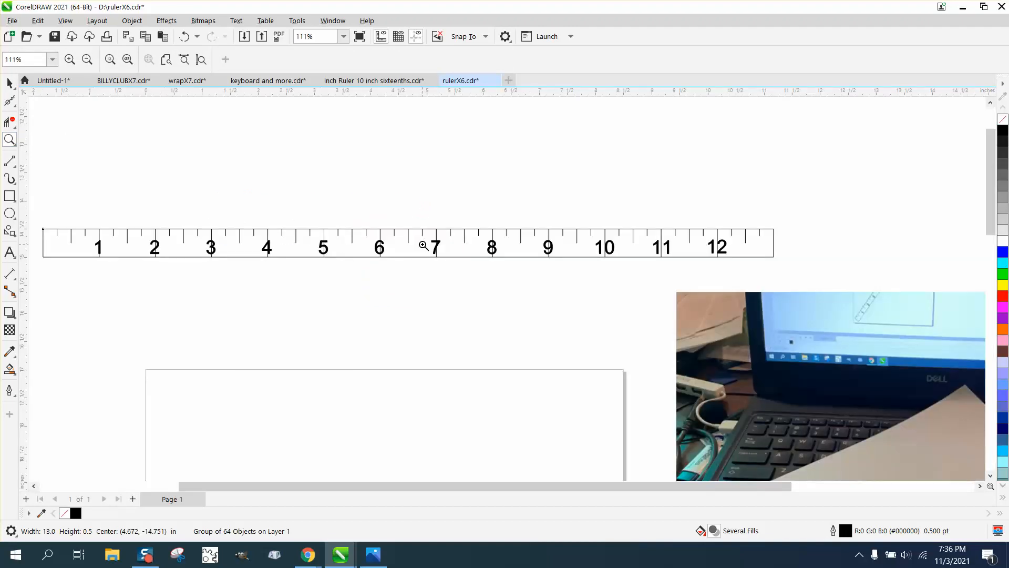
pyautogui.scroll(-1, 432, 259)
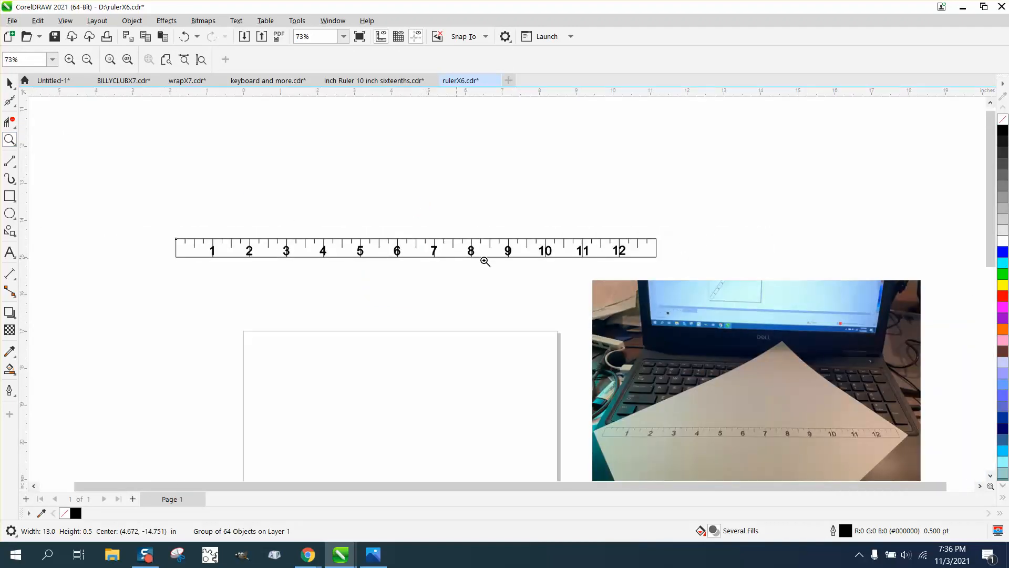
pyautogui.scroll(-1, 650, 259)
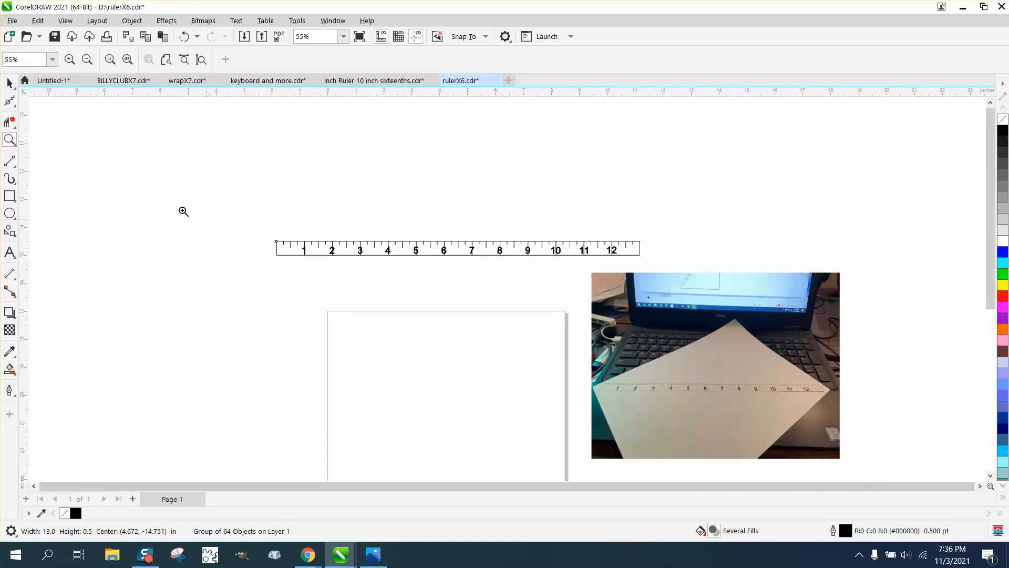
pyautogui.moveTo(276, 228); pyautogui.dragTo(710, 308)
pyautogui.scroll(-1, 707, 309)
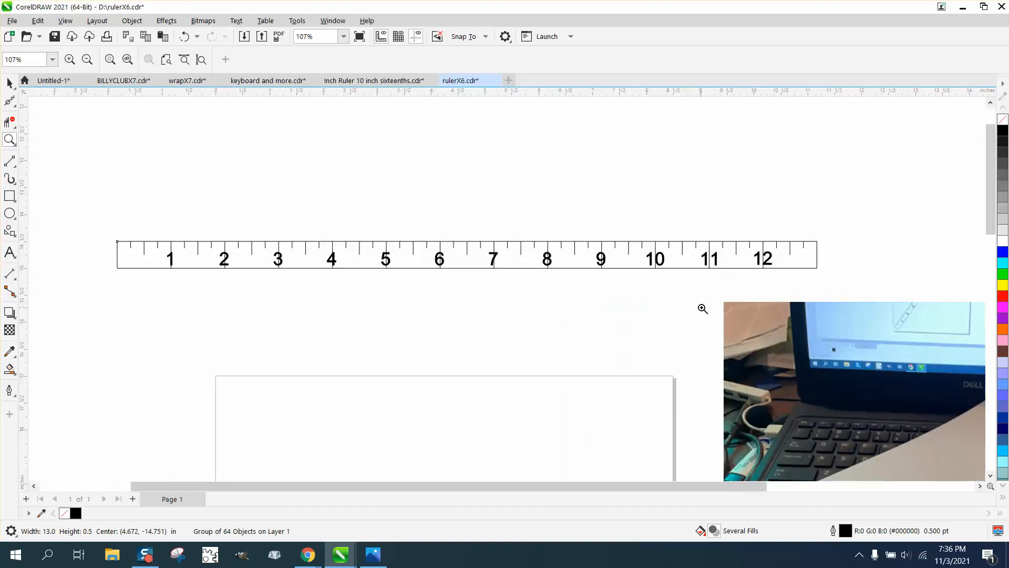
pyautogui.scroll(-1, 703, 308)
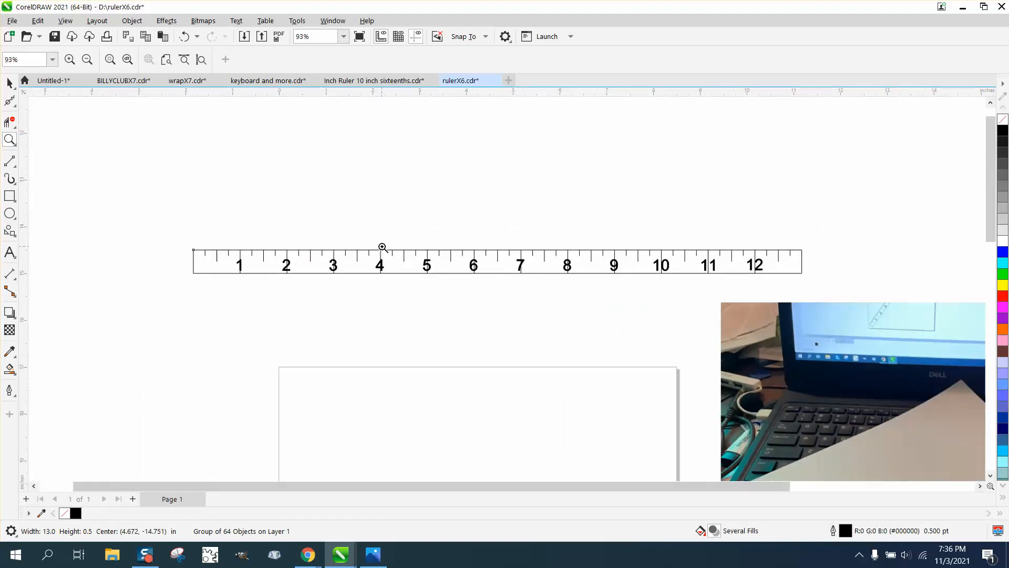
pyautogui.scroll(-5, 331, 226)
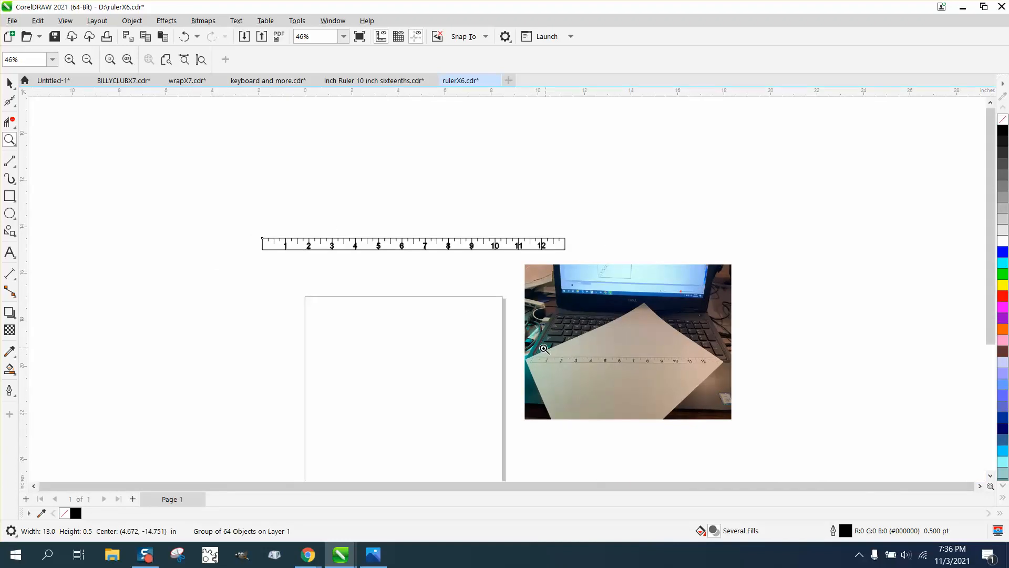
pyautogui.moveTo(525, 341); pyautogui.dragTo(733, 392)
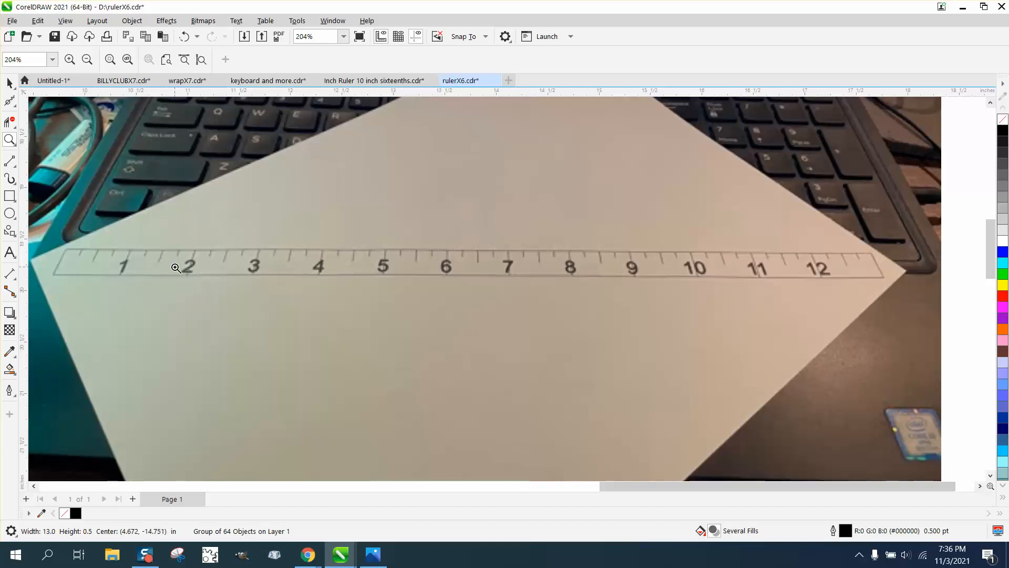
pyautogui.scroll(-4, 730, 267)
pyautogui.scroll(-4, 735, 267)
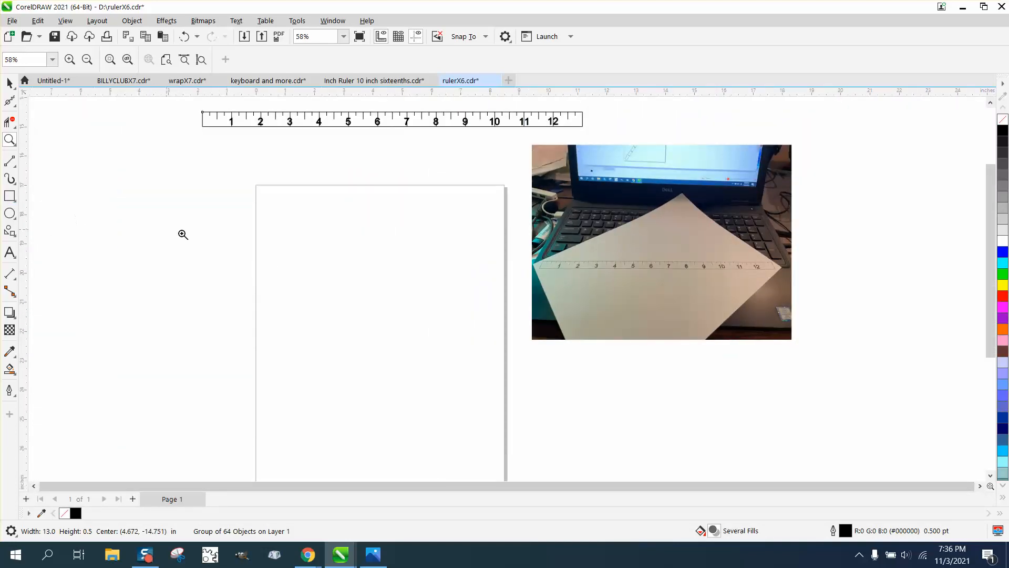
pyautogui.click(304, 243)
pyautogui.scroll(-6, 272, 250)
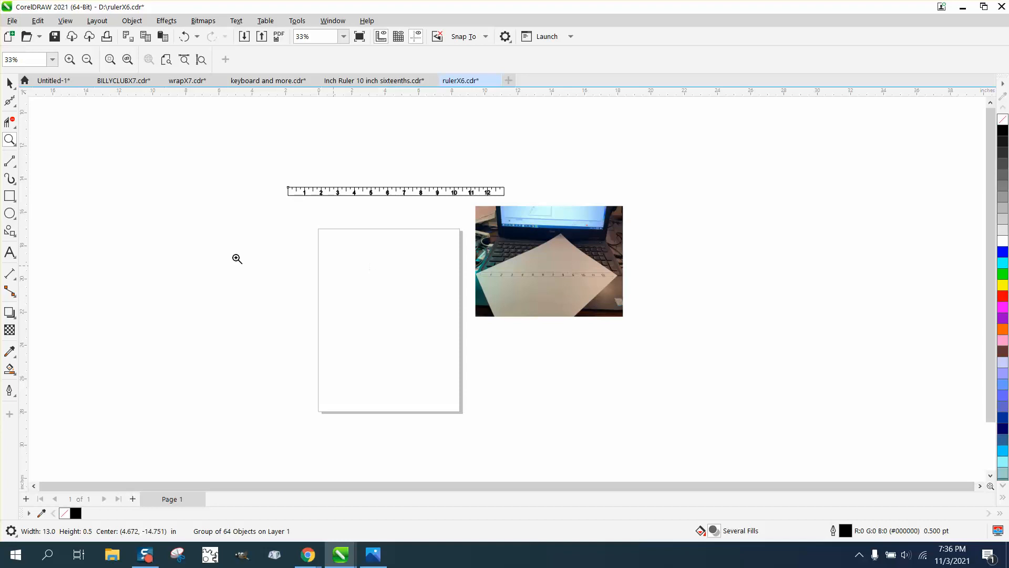
# Step: Draw a long horizontal rectangle below the ruler and set it to 13 inches wide by 0.5 inch high
pyautogui.click(9, 195)
pyautogui.moveTo(167, 257); pyautogui.dragTo(395, 267)
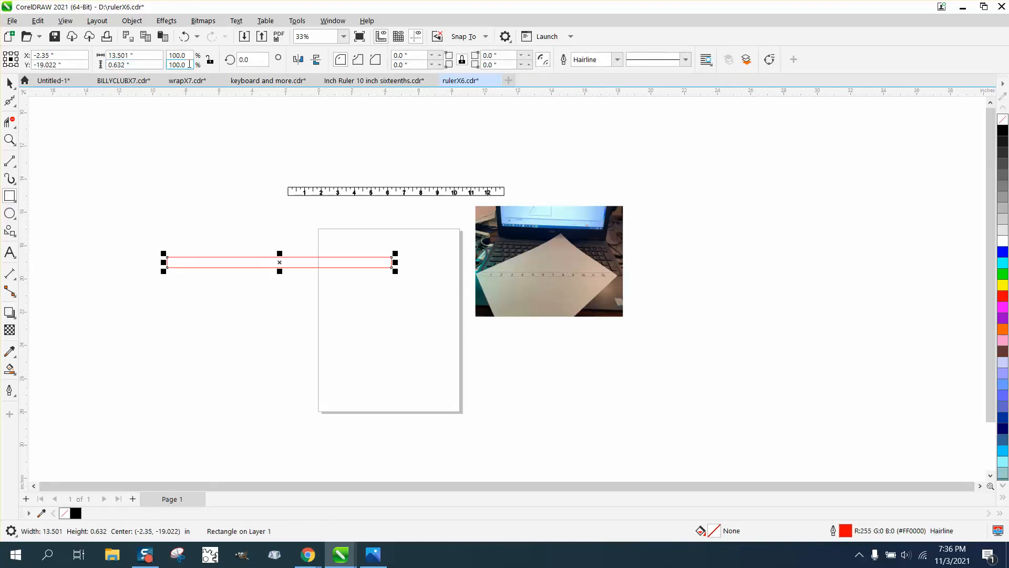
pyautogui.click(118, 65)
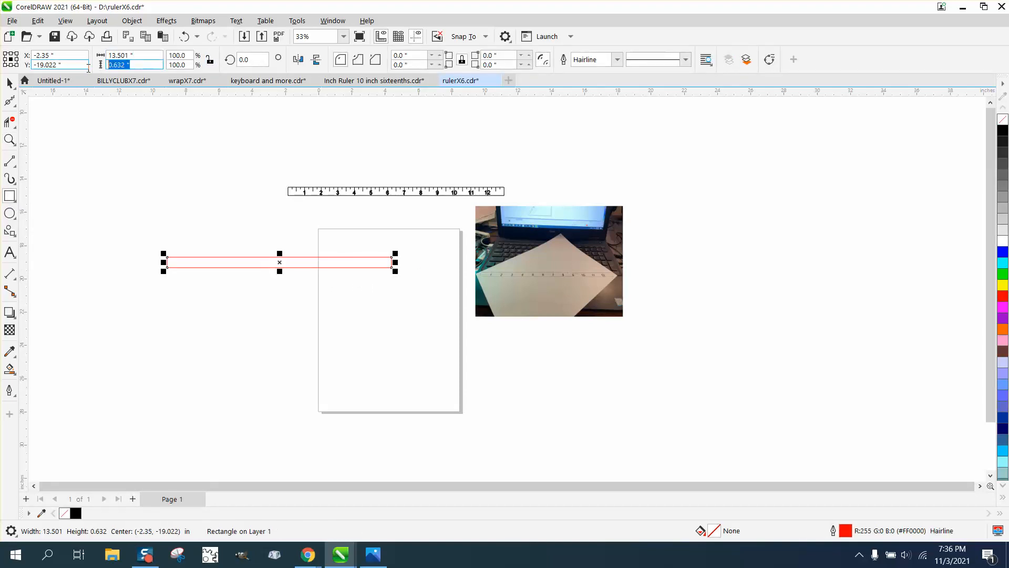
pyautogui.write('.5')
pyautogui.press('Return')
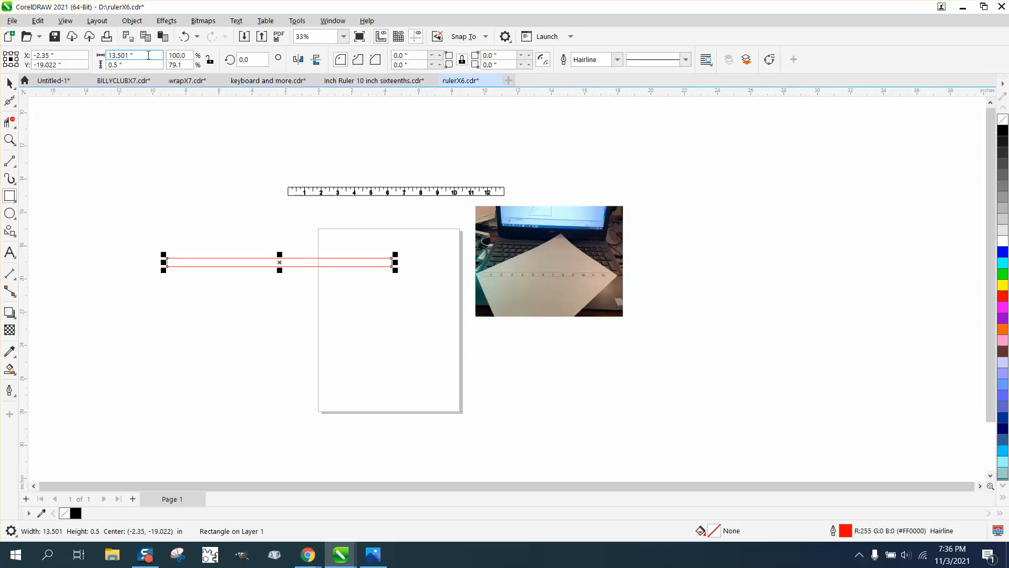
pyautogui.hotkey('shift', 'Tab')
pyautogui.write('13')
pyautogui.press('Return')
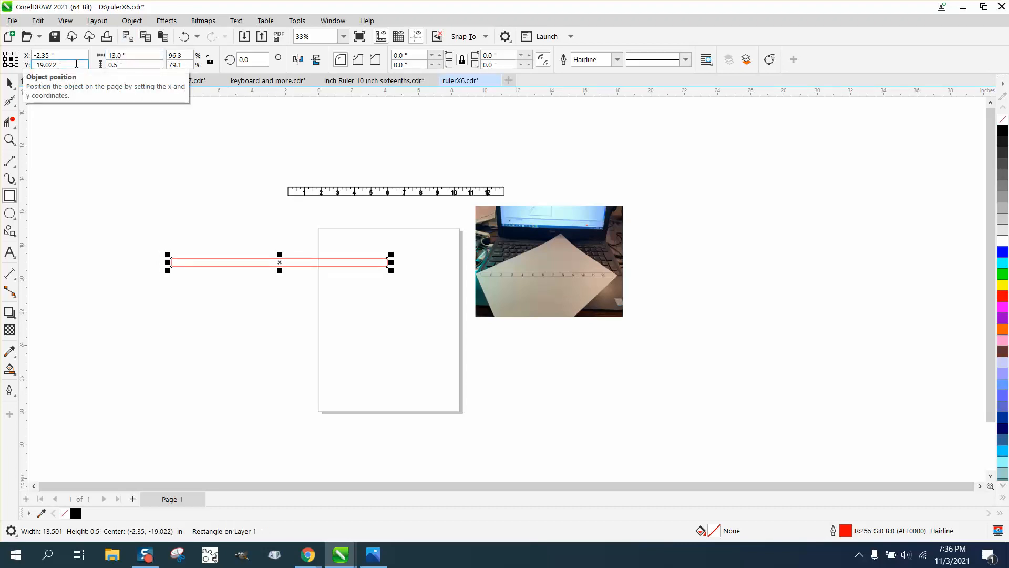
# Step: Centre the rectangle on the page and move the photo up and away from it
pyautogui.press('p')
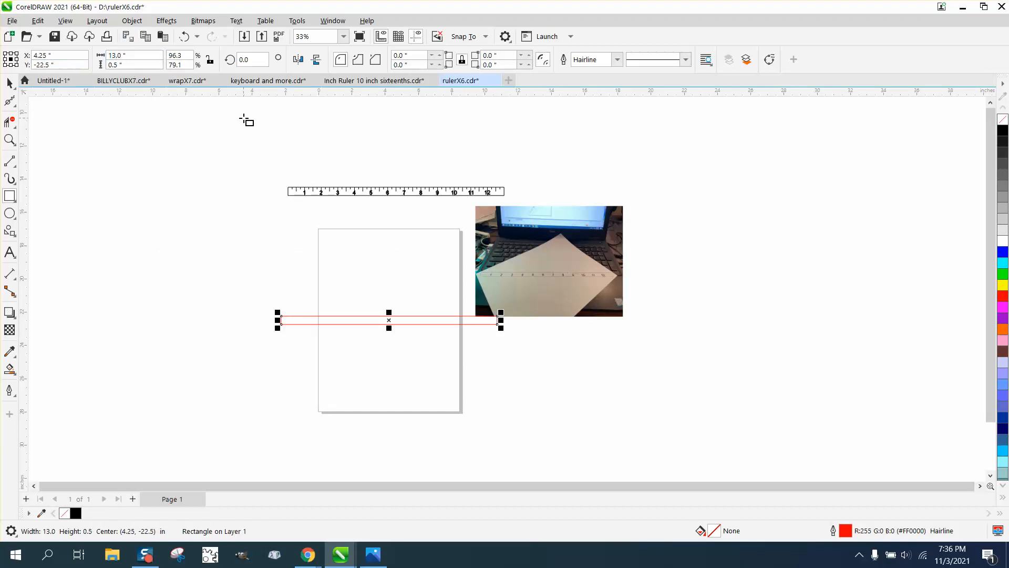
pyautogui.click(9, 83)
pyautogui.moveTo(542, 219); pyautogui.dragTo(639, 165)
pyautogui.click(10, 139)
pyautogui.moveTo(264, 285); pyautogui.dragTo(545, 359)
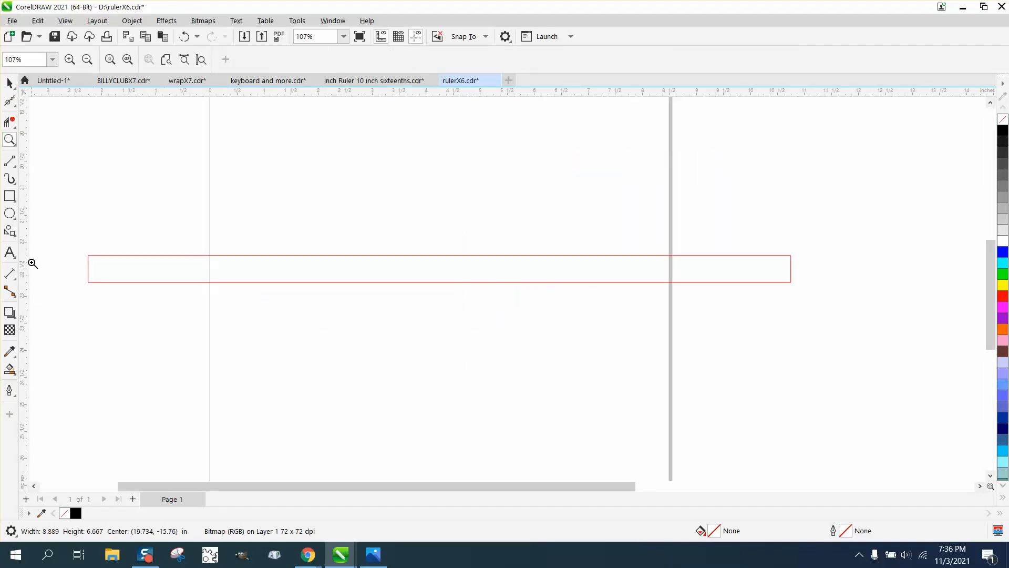
pyautogui.click(9, 273)
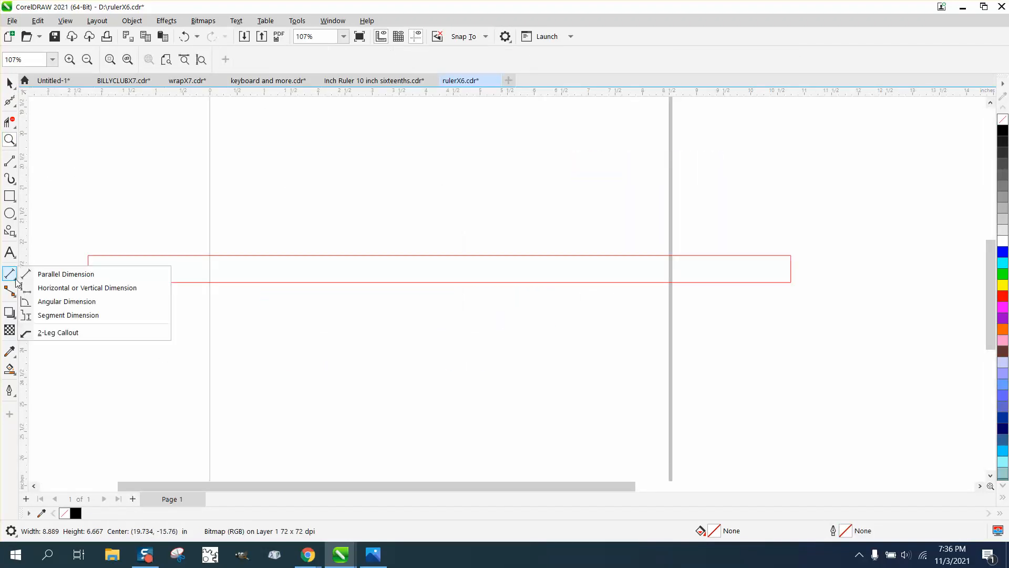
pyautogui.click(51, 274)
pyautogui.moveTo(74, 205); pyautogui.dragTo(69, 264)
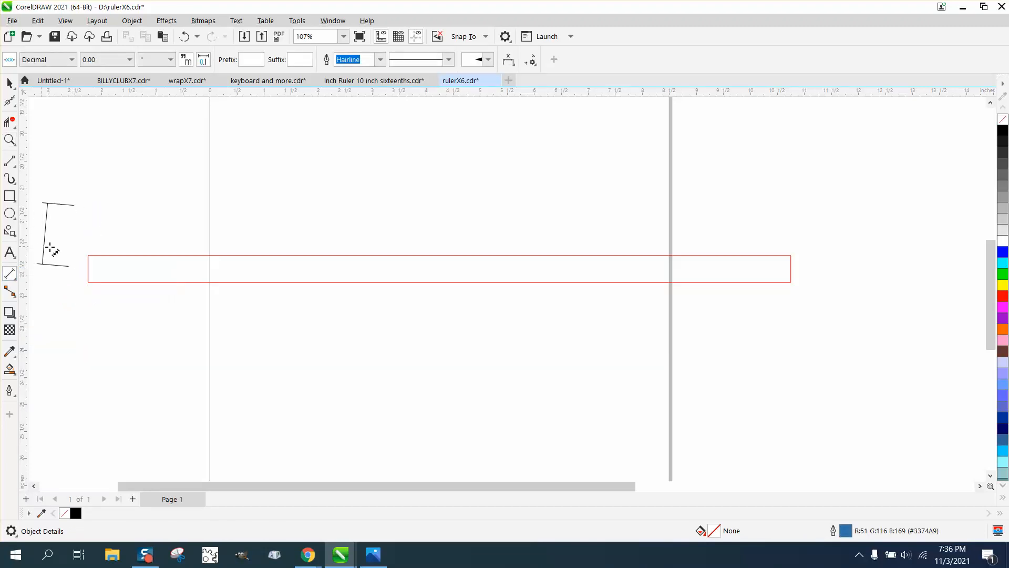
pyautogui.click(55, 247)
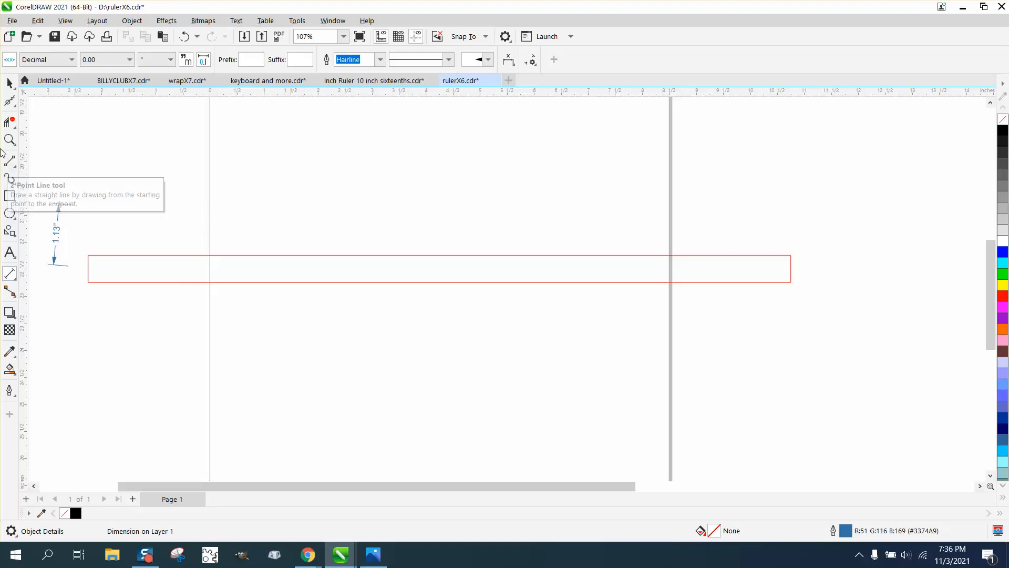
pyautogui.click(9, 83)
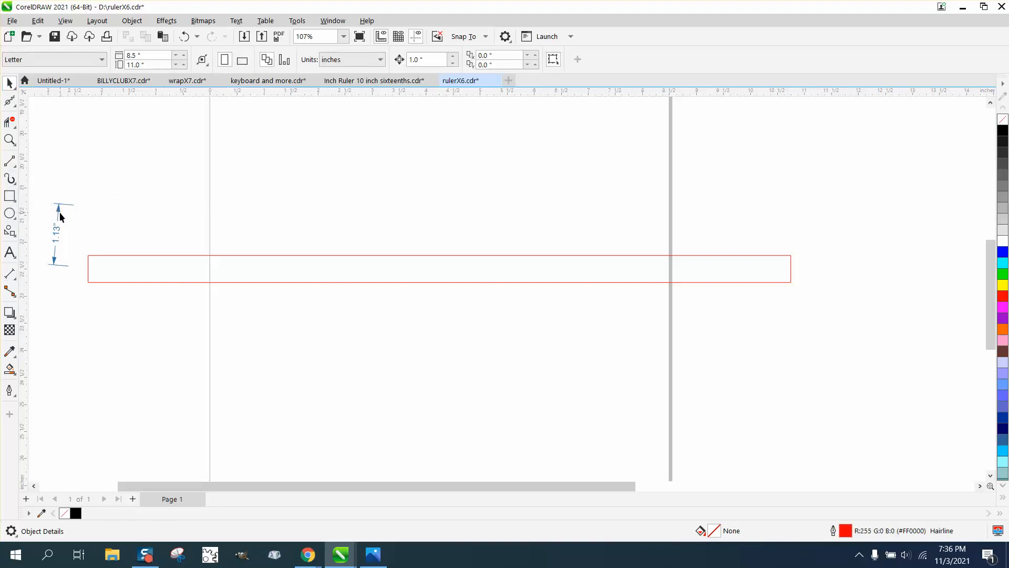
pyautogui.click(59, 212)
pyautogui.press('Delete')
# Step: Draw a vertical 2-point line about 1.16 inches long just outside the rectangle's left end
pyautogui.click(14, 168)
pyautogui.click(50, 174)
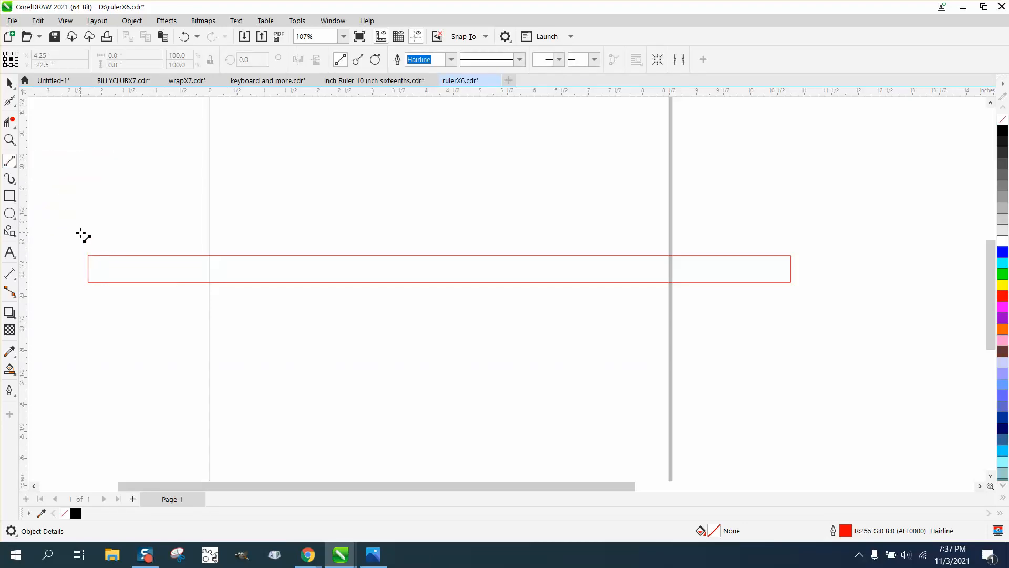
pyautogui.moveTo(80, 231); pyautogui.dragTo(80, 295)
# Step: Snap the vertical line onto the rectangle's left edge and leave the line selected
pyautogui.press('z')
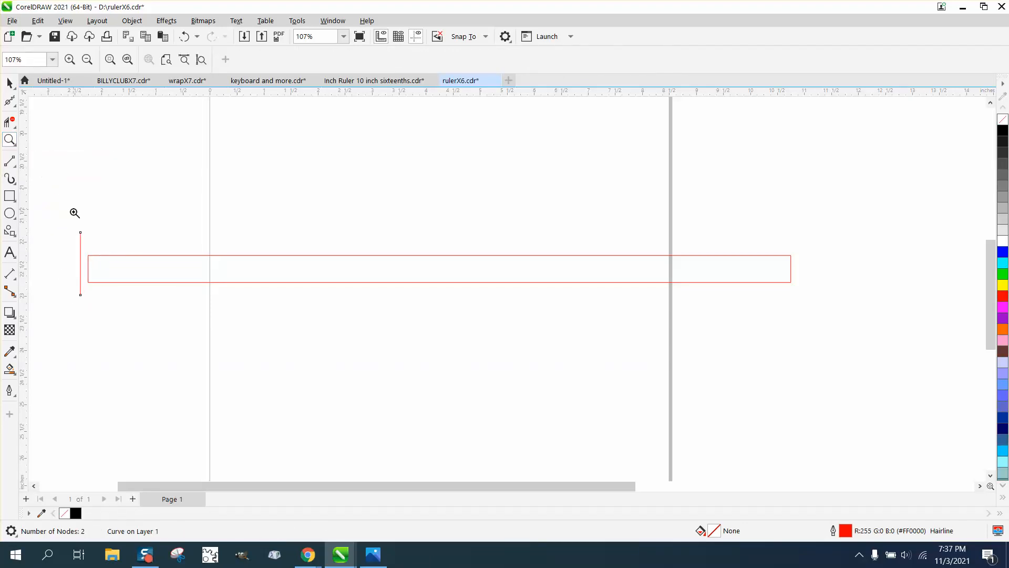
pyautogui.moveTo(75, 212); pyautogui.dragTo(284, 318)
pyautogui.click(13, 84)
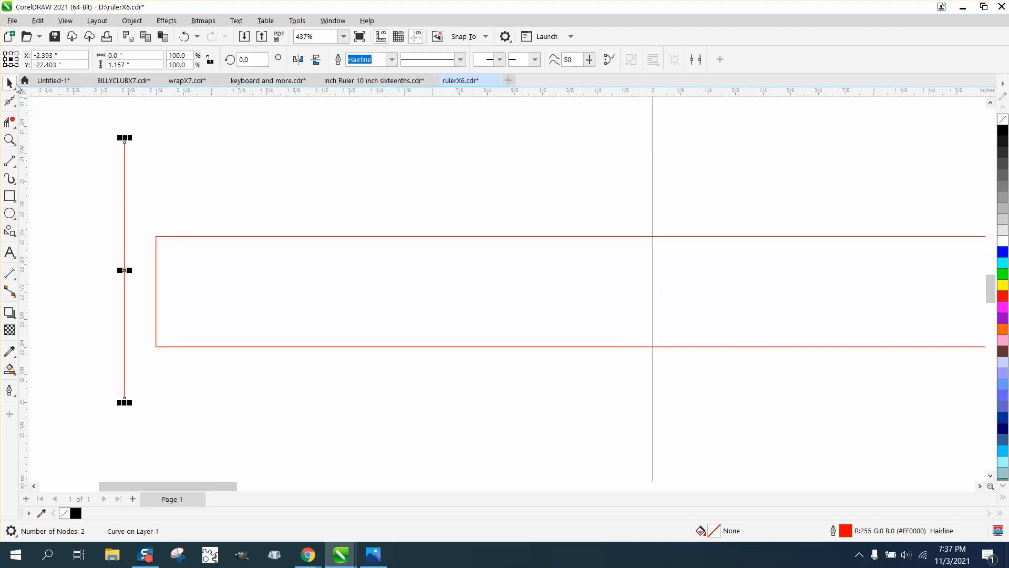
pyautogui.moveTo(125, 269); pyautogui.dragTo(156, 270)
pyautogui.click(213, 197)
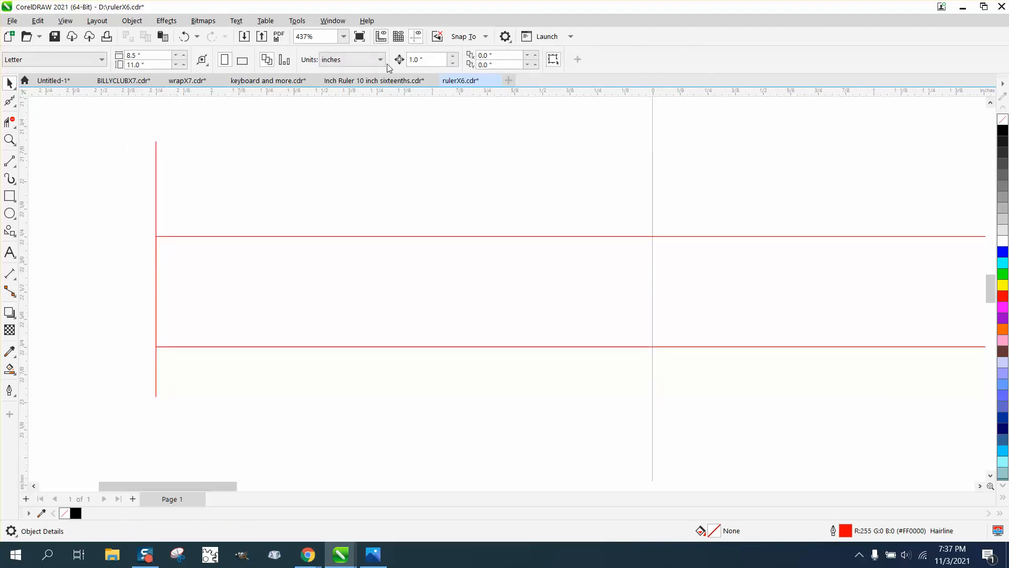
pyautogui.click(156, 157)
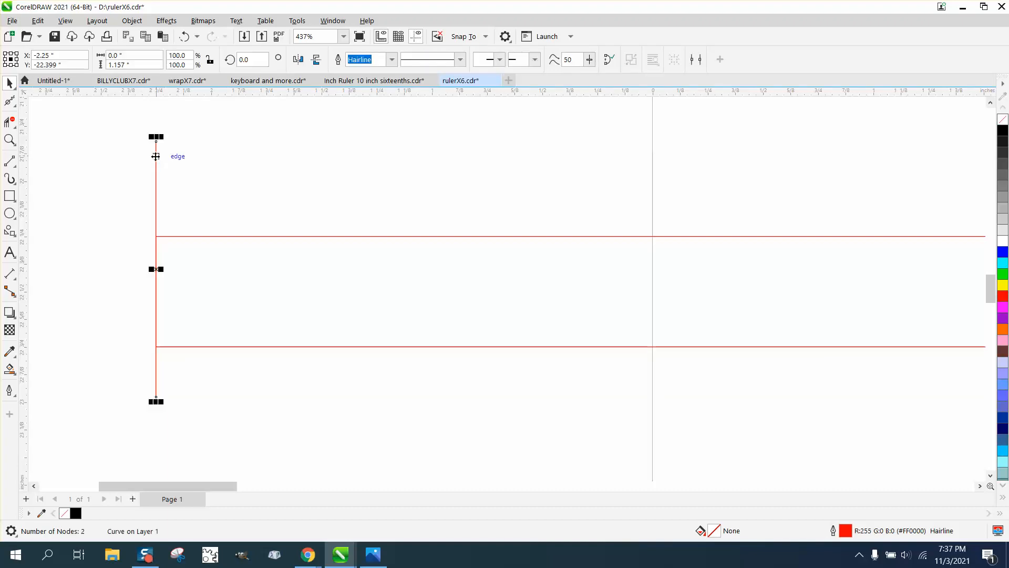
# Step: Duplicate the vertical line 1 inch to the right and delete the segments of both lines that extend beyond the rectangle
pyautogui.hotkey('ctrl', 'd')
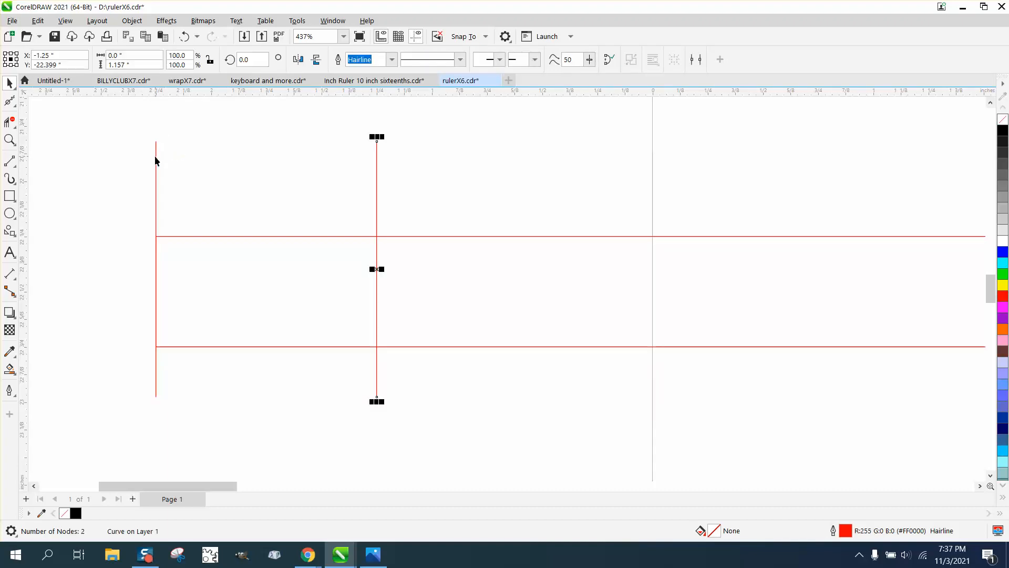
pyautogui.click(9, 122)
pyautogui.moveTo(90, 158); pyautogui.dragTo(410, 188)
pyautogui.moveTo(433, 374); pyautogui.dragTo(152, 379)
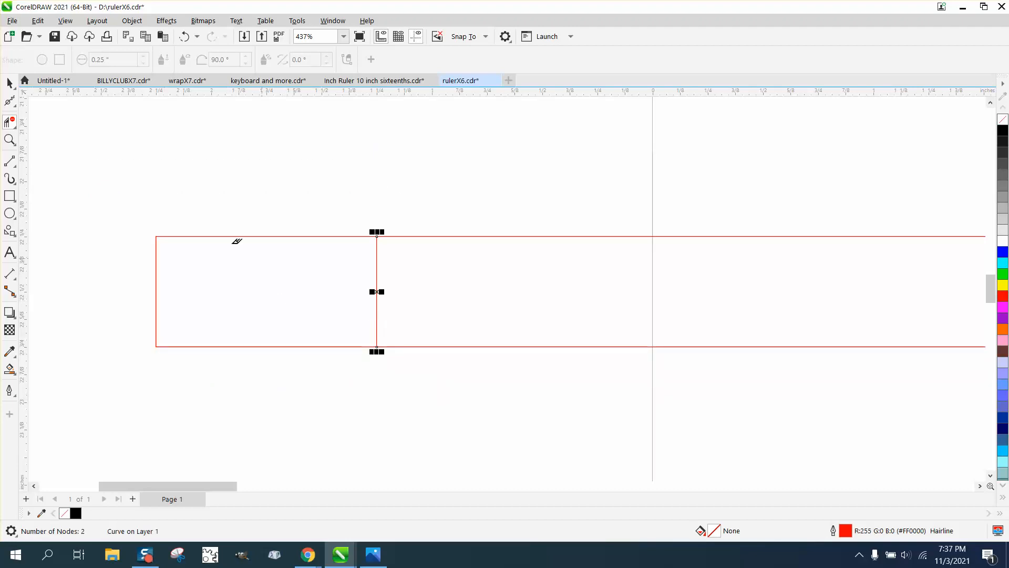
pyautogui.click(9, 83)
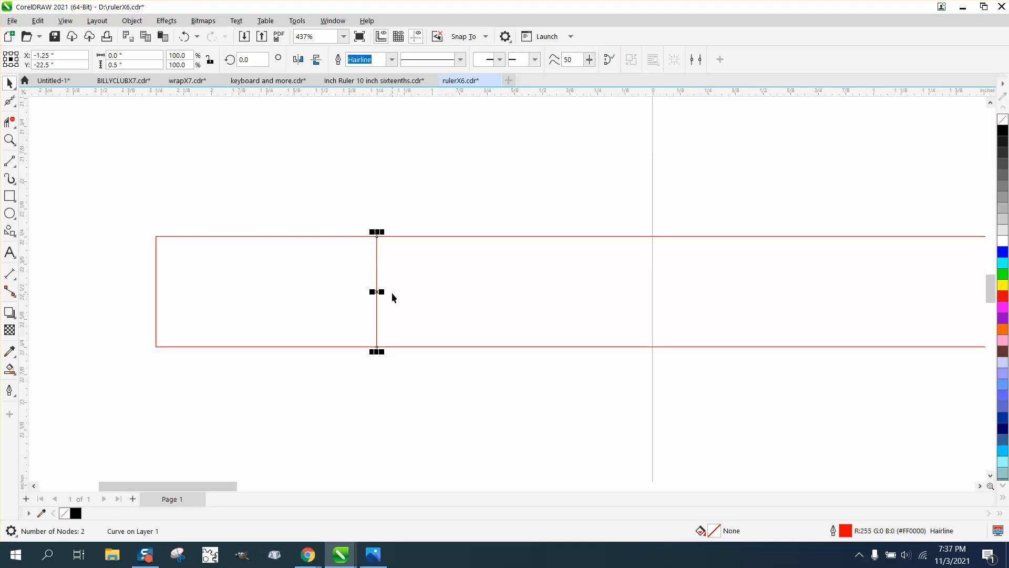
# Step: Set the nudge distance to 0.5 inch and nudge the line on the rectangle's left edge one increment to the right
pyautogui.click(154, 279)
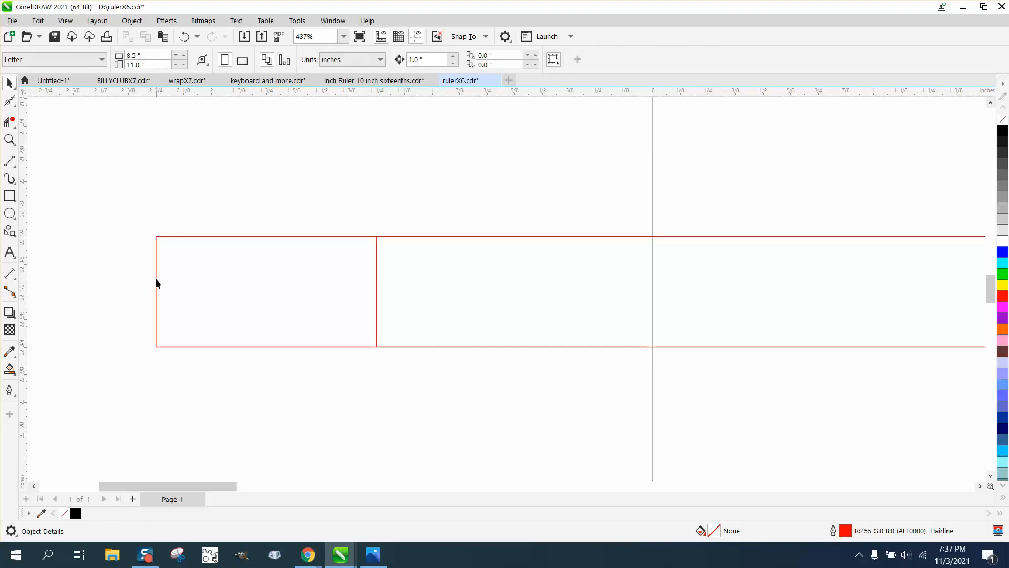
pyautogui.click(156, 282)
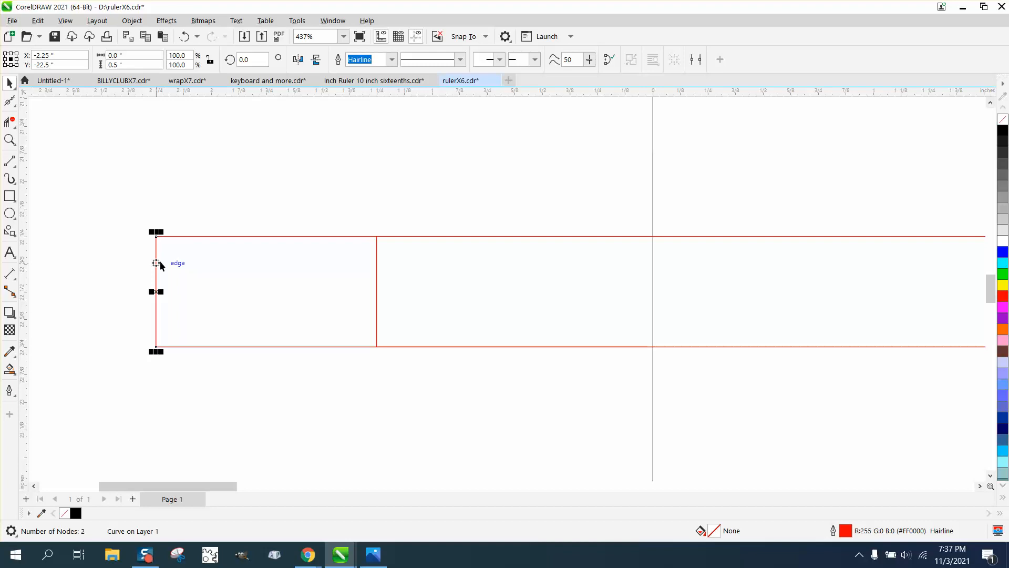
pyautogui.click(298, 183)
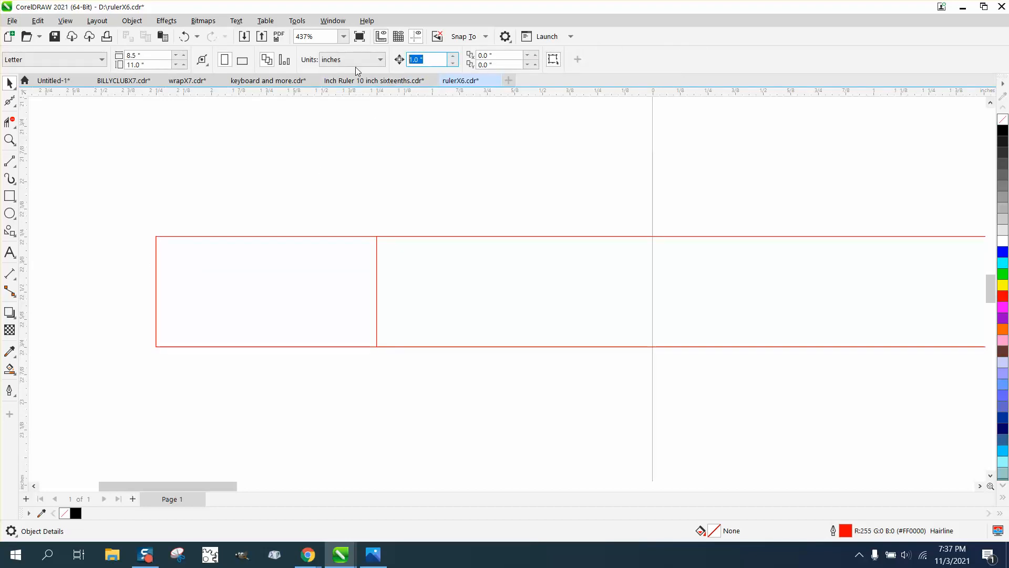
pyautogui.write('0.5')
pyautogui.press('Return')
pyautogui.click(156, 287)
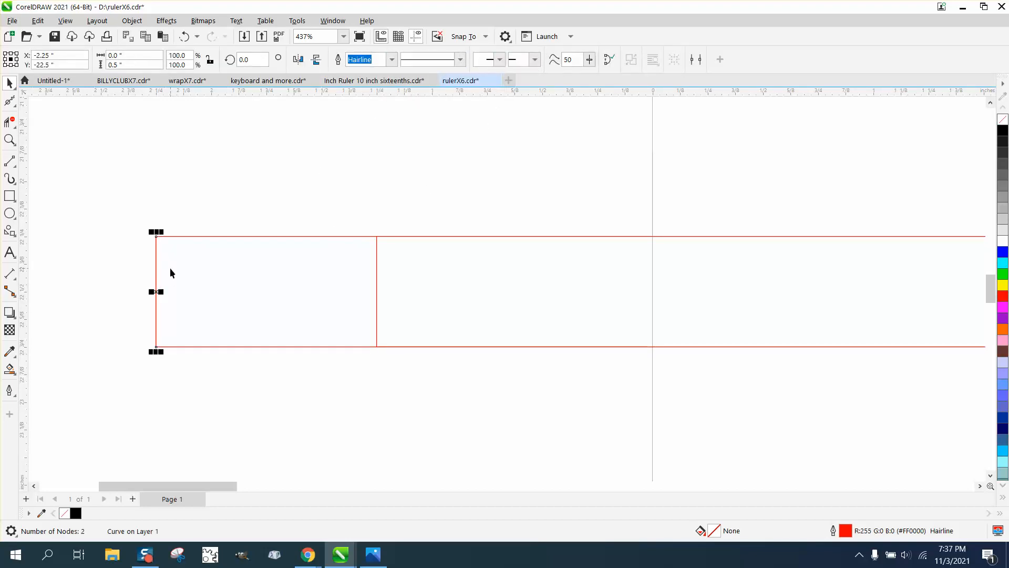
pyautogui.press('Right')
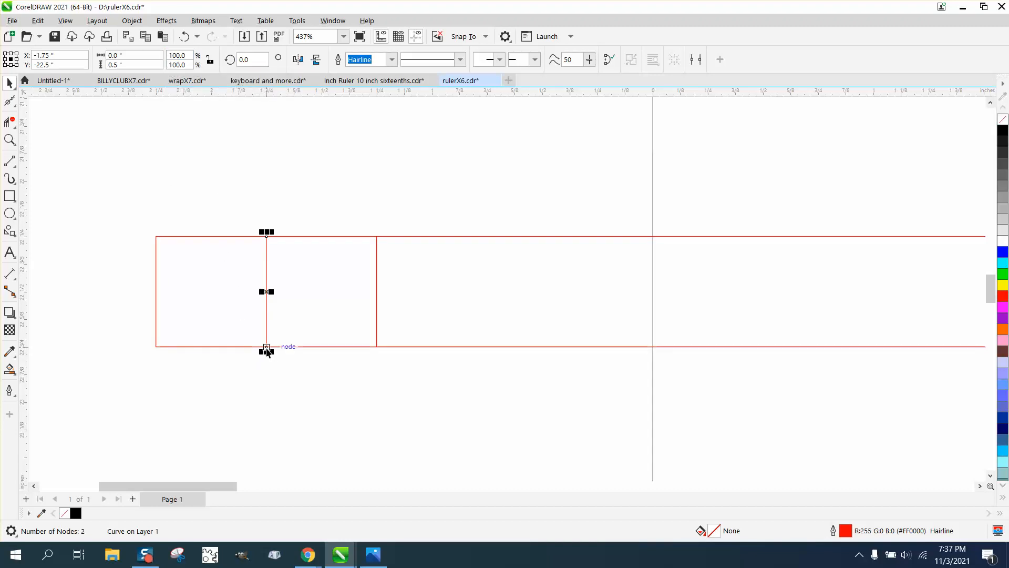
# Step: Move the half-inch line upward and delete its segment above the rectangle, leaving a tick about 0.26 inch long
pyautogui.moveTo(266, 349); pyautogui.dragTo(267, 291)
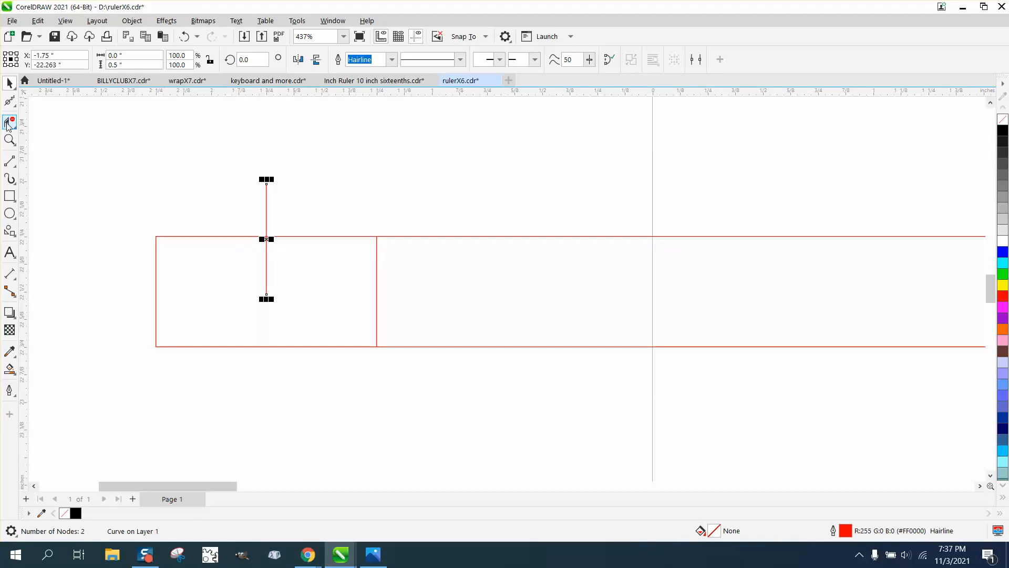
pyautogui.click(8, 126)
pyautogui.moveTo(230, 190); pyautogui.dragTo(324, 207)
pyautogui.click(9, 83)
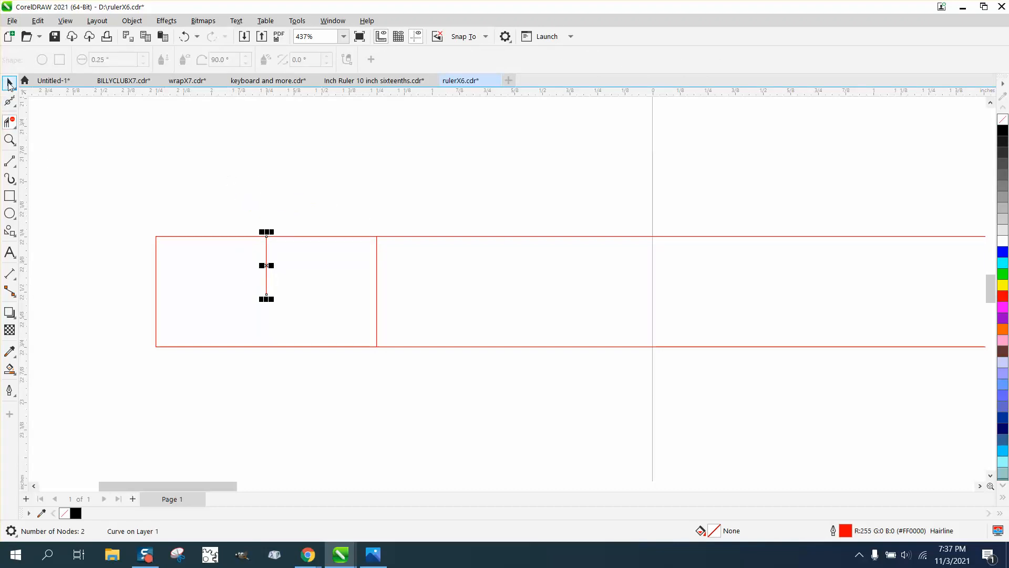
# Step: Set the nudge distance to 0.25 inch and place a copy of the half-inch tick 0.25 inch to each side of it
pyautogui.click(10, 139)
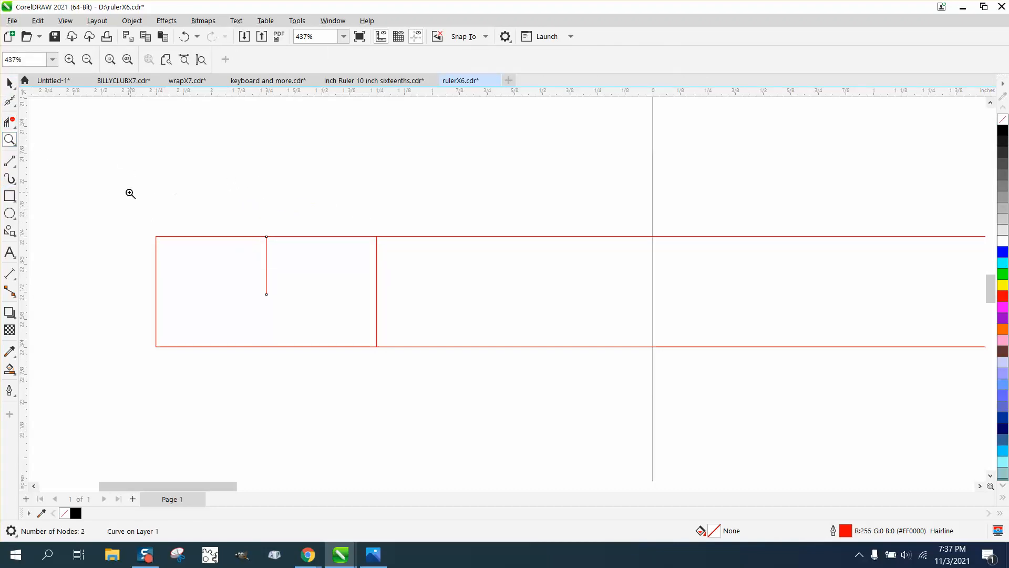
pyautogui.moveTo(128, 211); pyautogui.dragTo(466, 349)
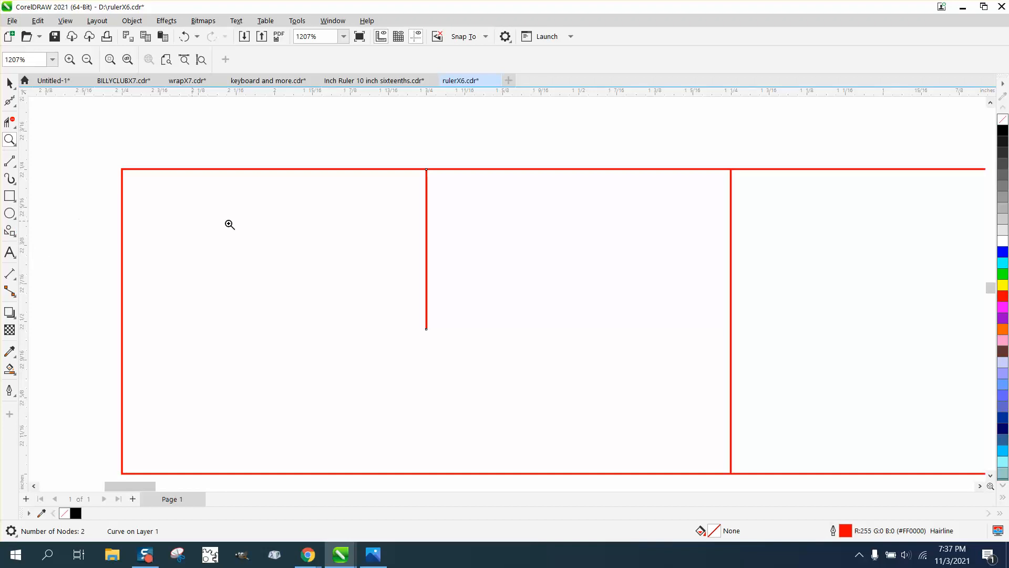
pyautogui.click(10, 83)
pyautogui.click(353, 135)
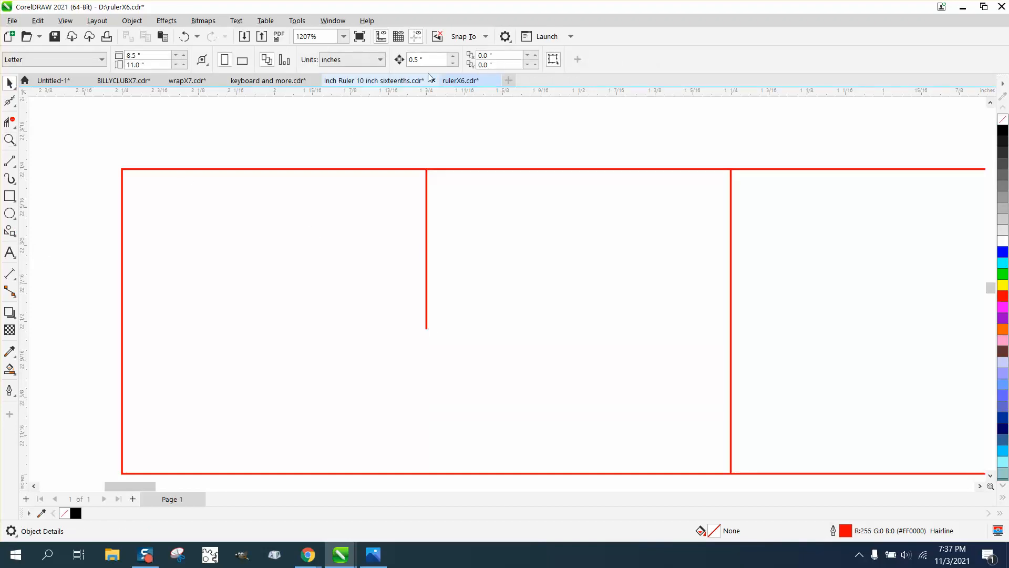
pyautogui.moveTo(428, 60); pyautogui.dragTo(401, 62)
pyautogui.write('.25')
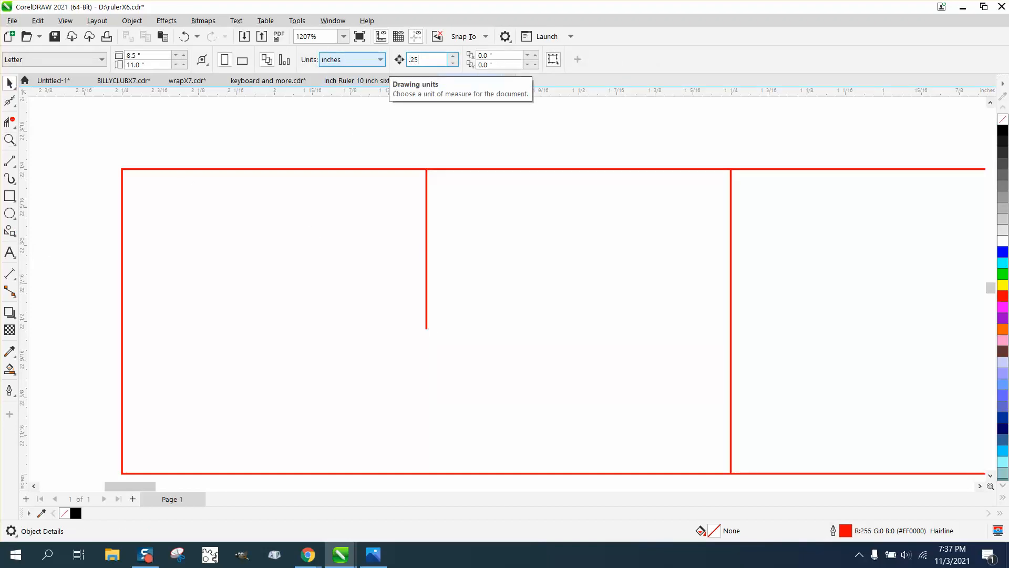
pyautogui.click(427, 220)
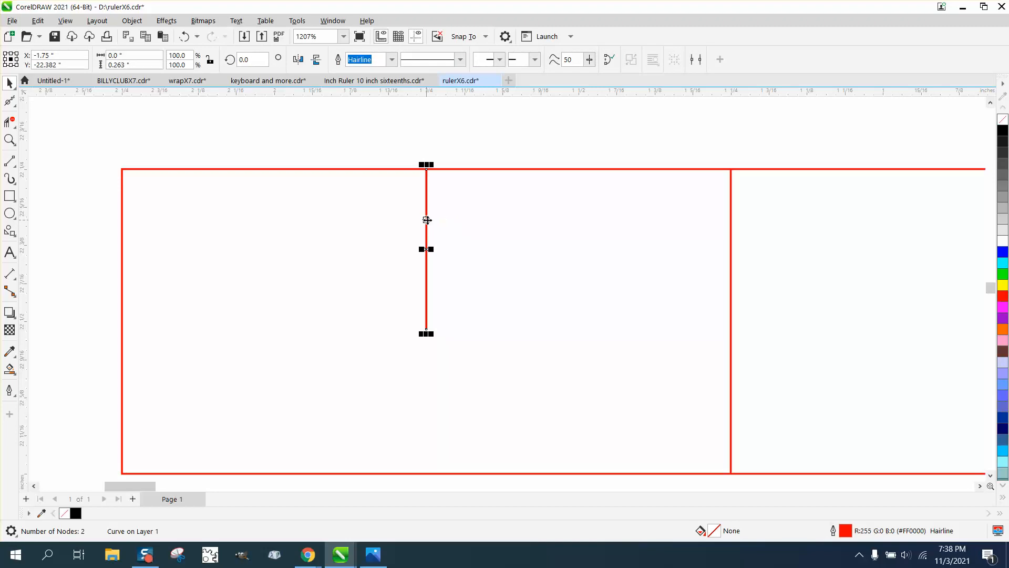
pyautogui.hotkey('ctrl', 'd')
pyautogui.click(427, 221)
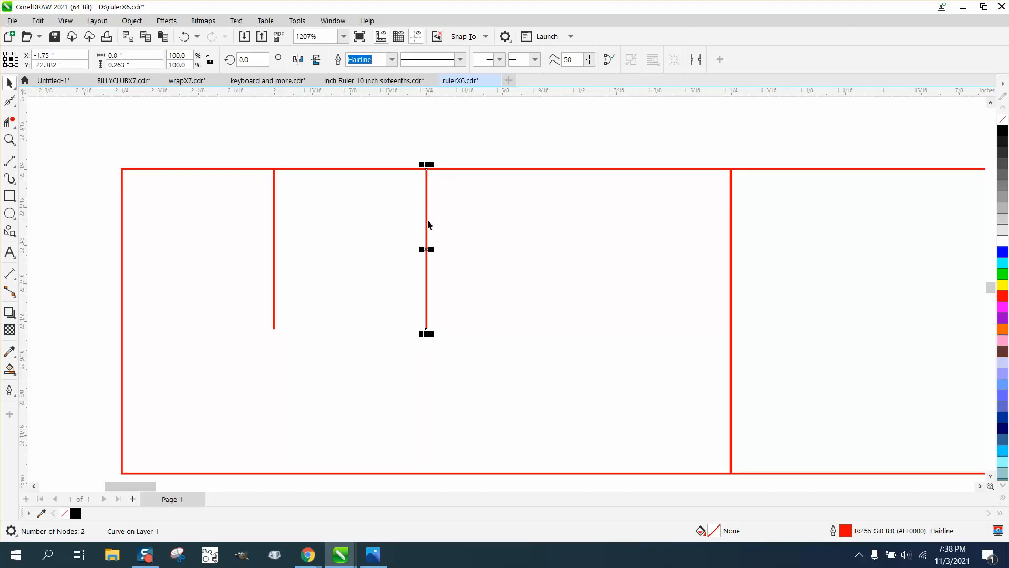
pyautogui.press('+')
pyautogui.press('Right')
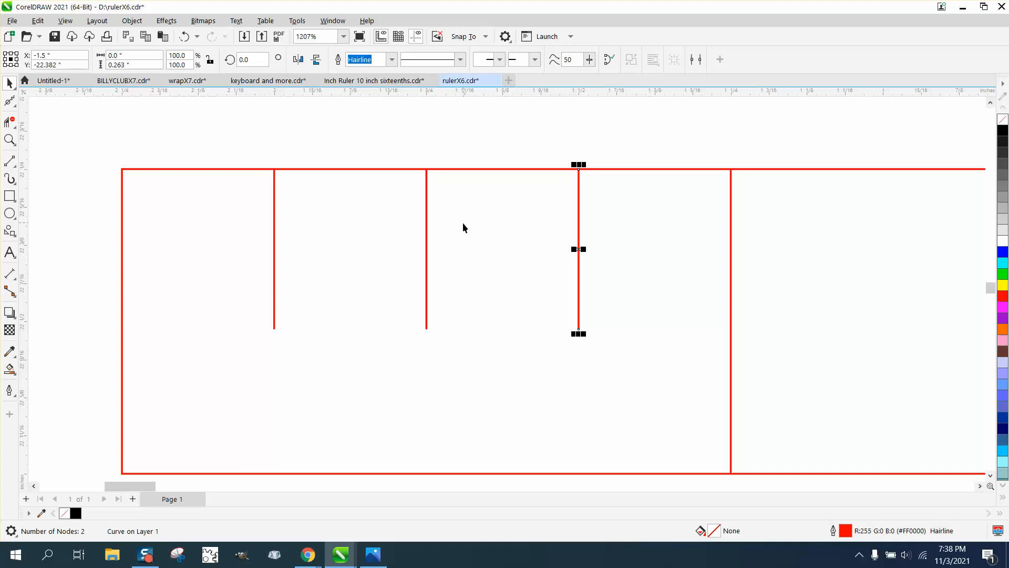
# Step: Move both quarter-inch ticks upward so they end above the half-inch tick's lower end, and align them with each other by their tops
pyautogui.click(274, 328)
pyautogui.moveTo(274, 328); pyautogui.dragTo(275, 277)
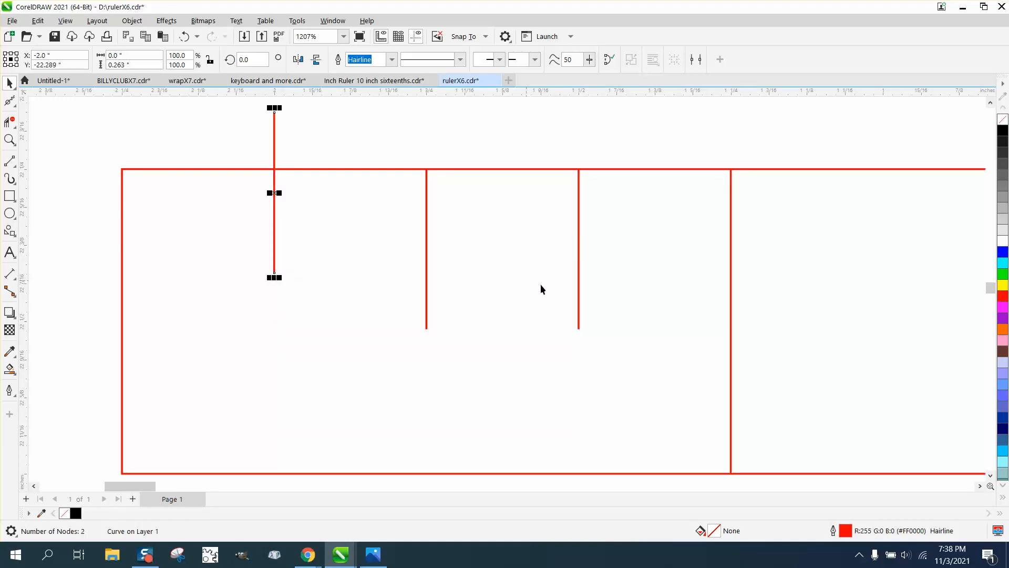
pyautogui.click(579, 335)
pyautogui.moveTo(578, 335); pyautogui.dragTo(578, 282)
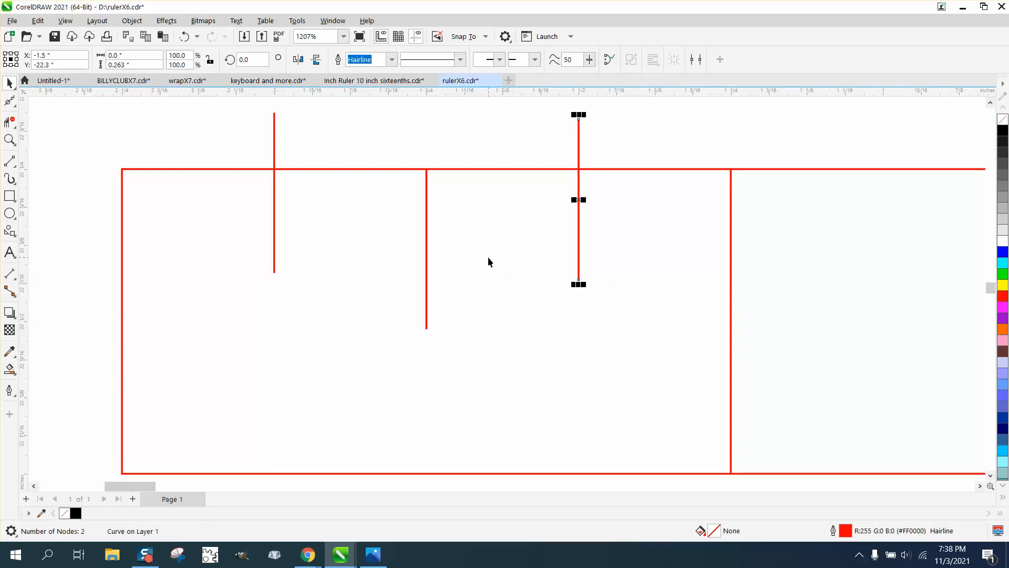
pyautogui.moveTo(222, 138); pyautogui.dragTo(654, 138)
pyautogui.press('t')
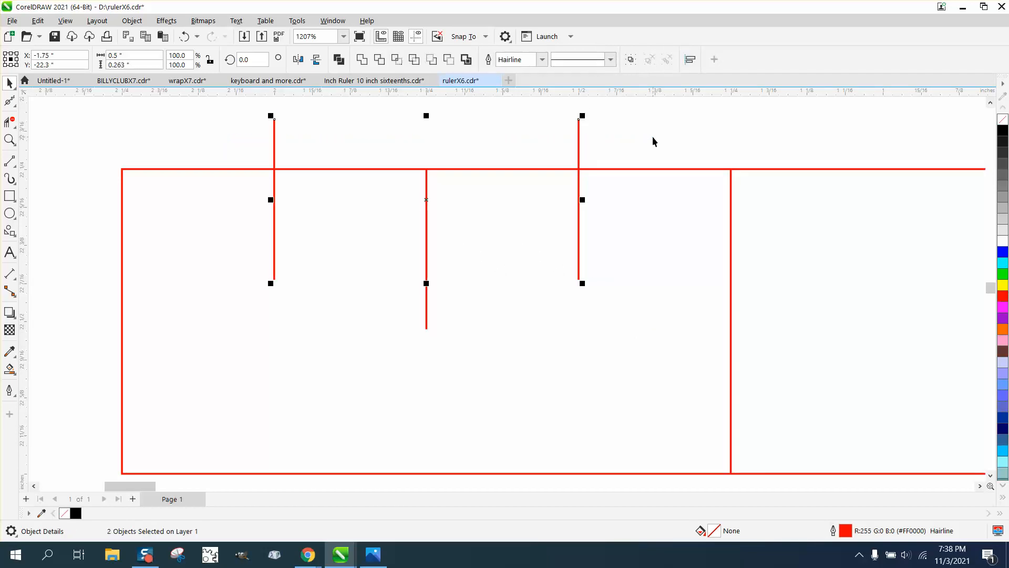
# Step: Delete the segments of the two quarter-inch ticks above the rectangle, leaving each about 0.18 inch long
pyautogui.click(10, 124)
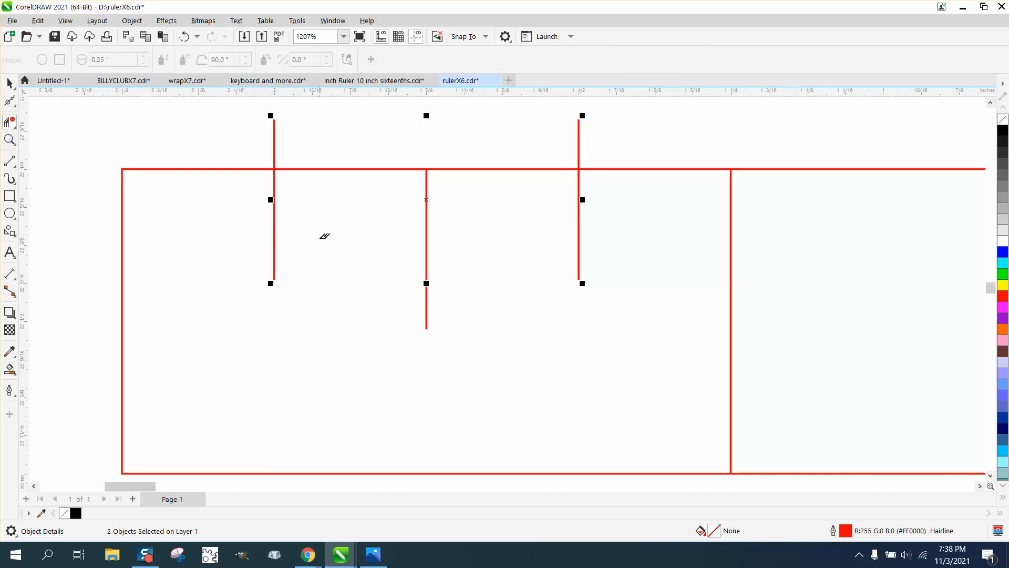
pyautogui.moveTo(224, 150); pyautogui.dragTo(369, 151)
pyautogui.moveTo(495, 151); pyautogui.dragTo(615, 150)
pyautogui.click(10, 82)
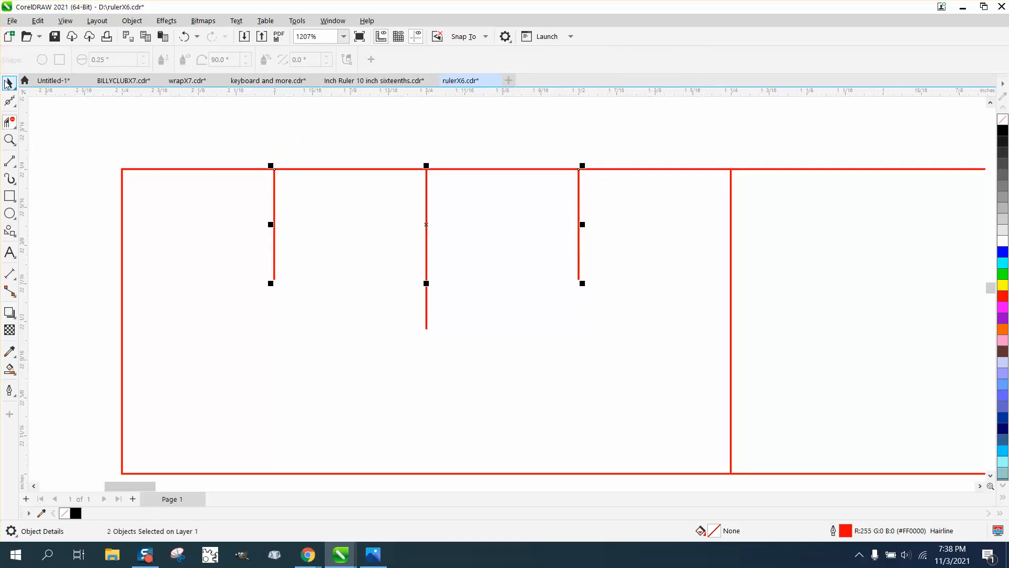
# Step: Set the nudge distance to 1/16 inch with nothing selected
pyautogui.scroll(-1, 487, 289)
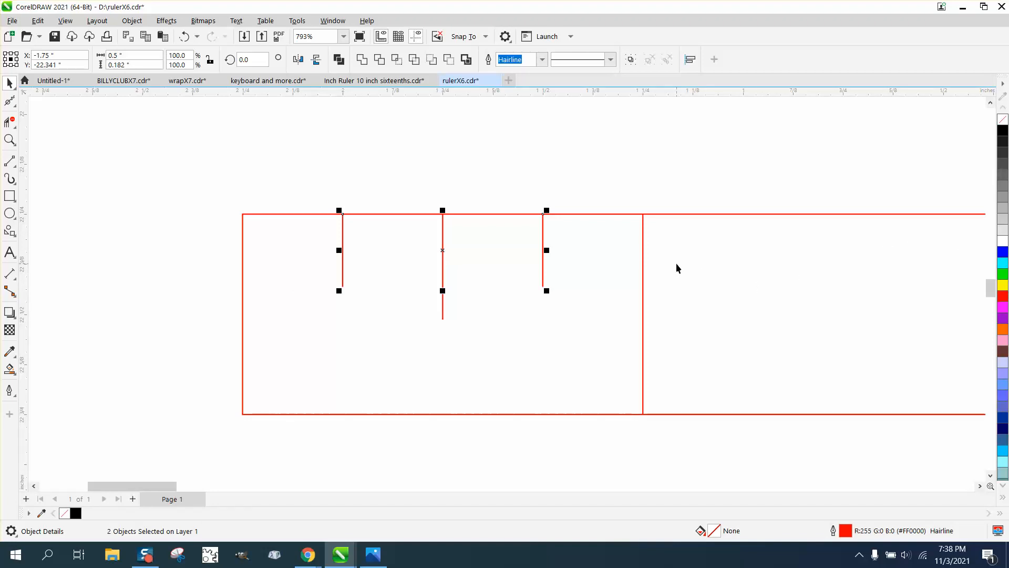
pyautogui.scroll(-1, 676, 265)
pyautogui.click(9, 139)
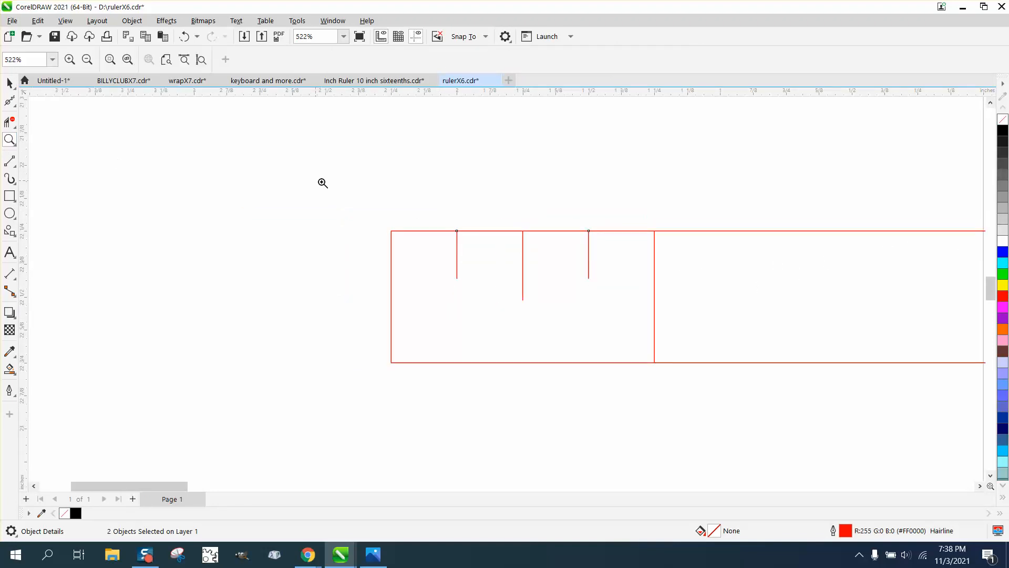
pyautogui.moveTo(338, 191); pyautogui.dragTo(681, 349)
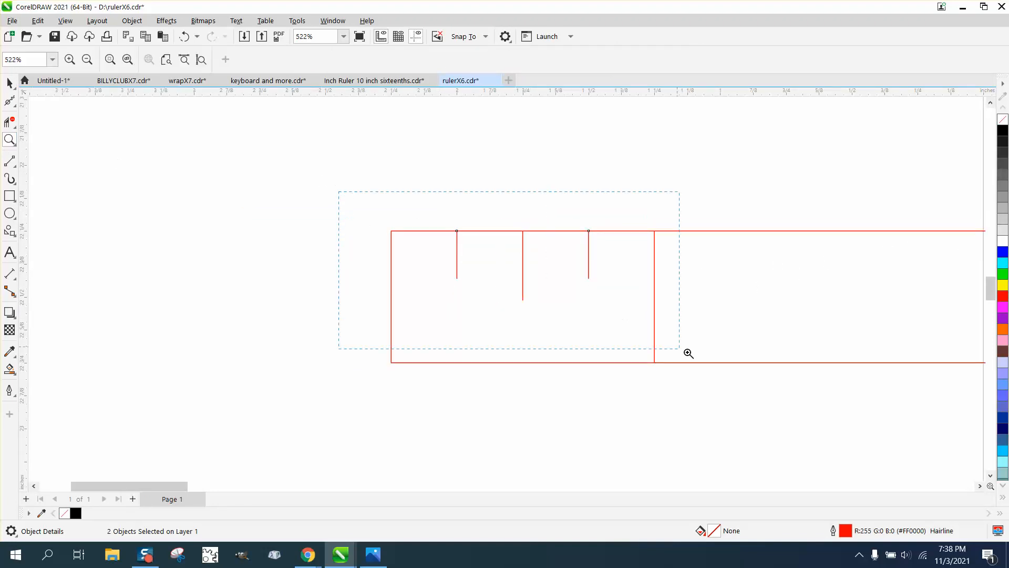
pyautogui.click(9, 161)
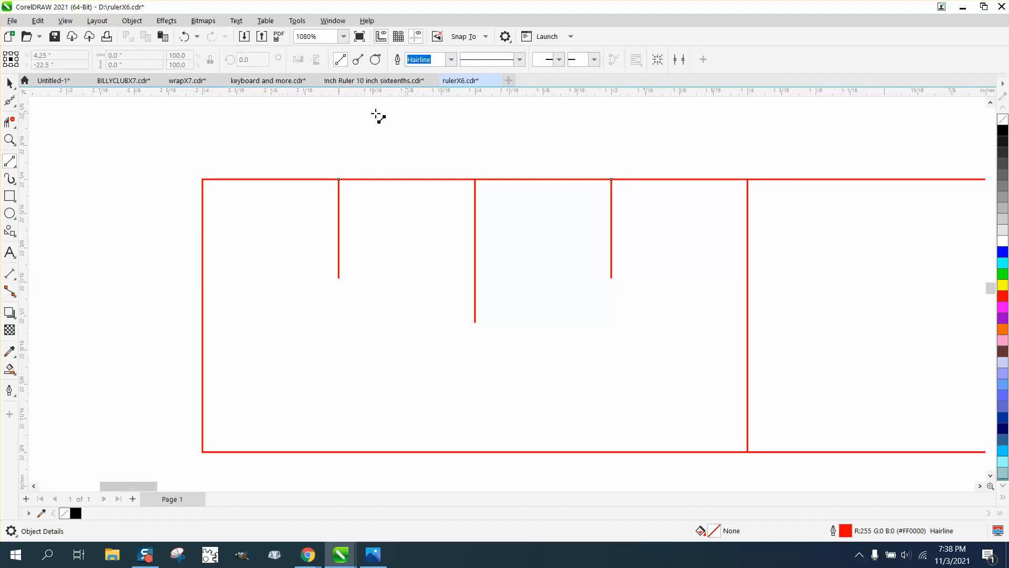
pyautogui.click(9, 83)
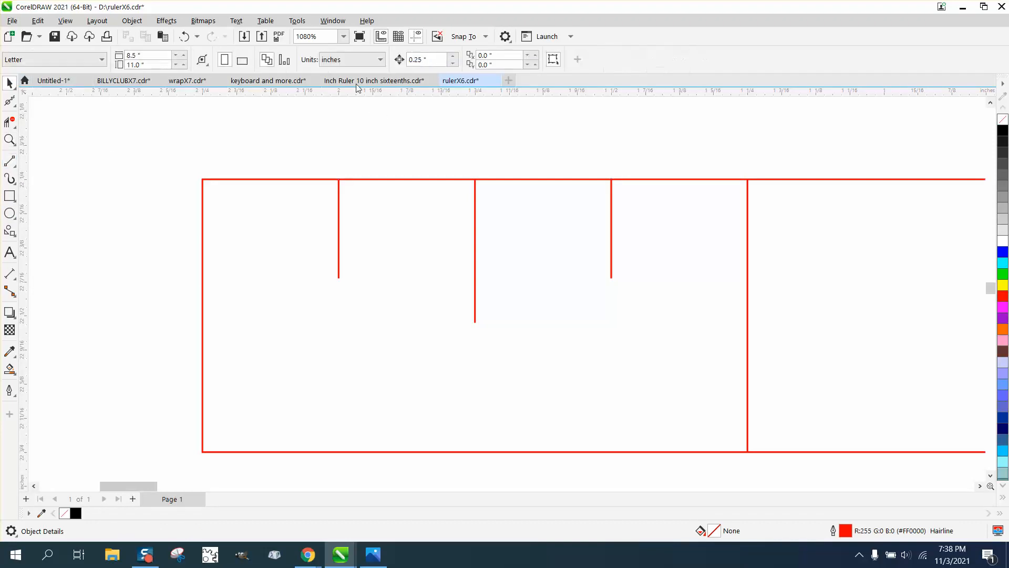
pyautogui.click(432, 59)
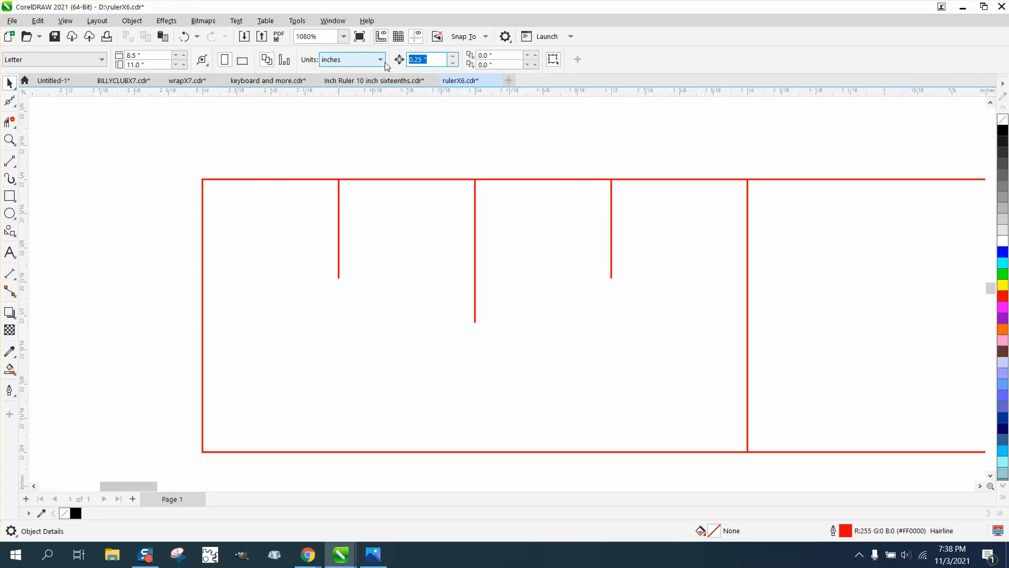
pyautogui.write('1/16')
pyautogui.press('Return')
# Step: Draw a vertical 2-point line about 0.21 inch long outside the rectangle's left end and give it a black outline
pyautogui.click(14, 165)
pyautogui.moveTo(14, 175)
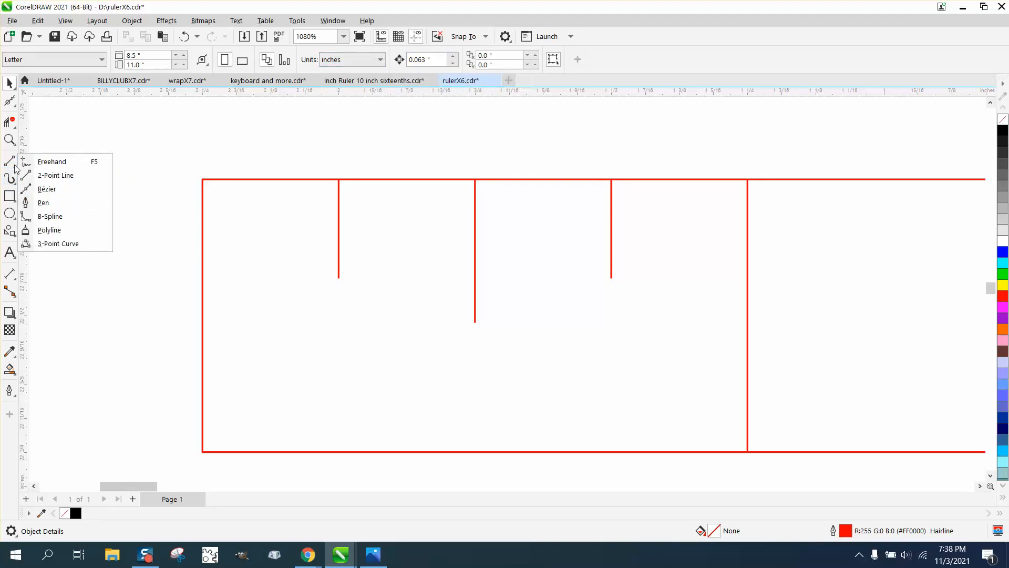
pyautogui.click(33, 172)
pyautogui.click(14, 166)
pyautogui.click(44, 174)
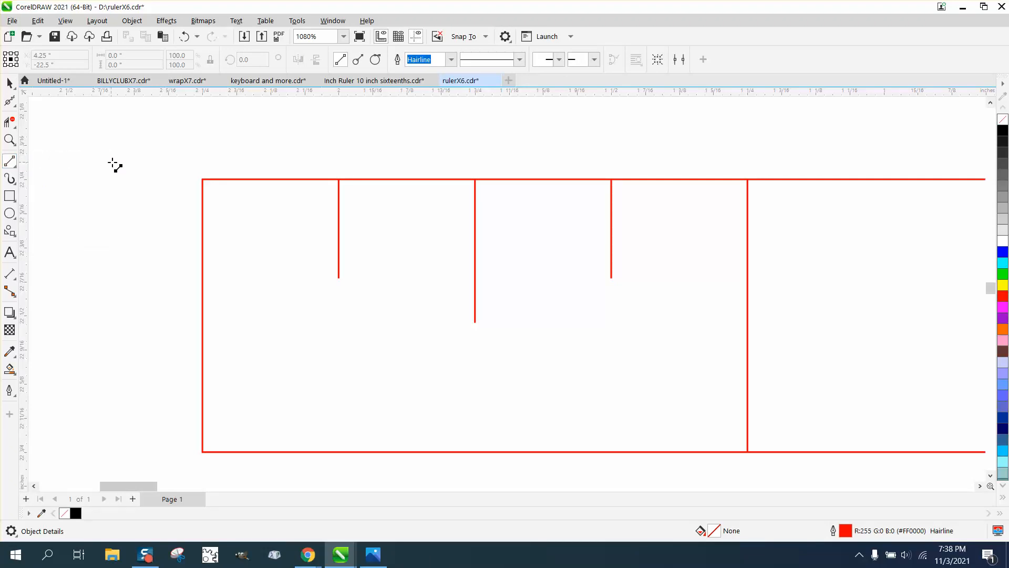
pyautogui.moveTo(117, 320); pyautogui.dragTo(116, 198)
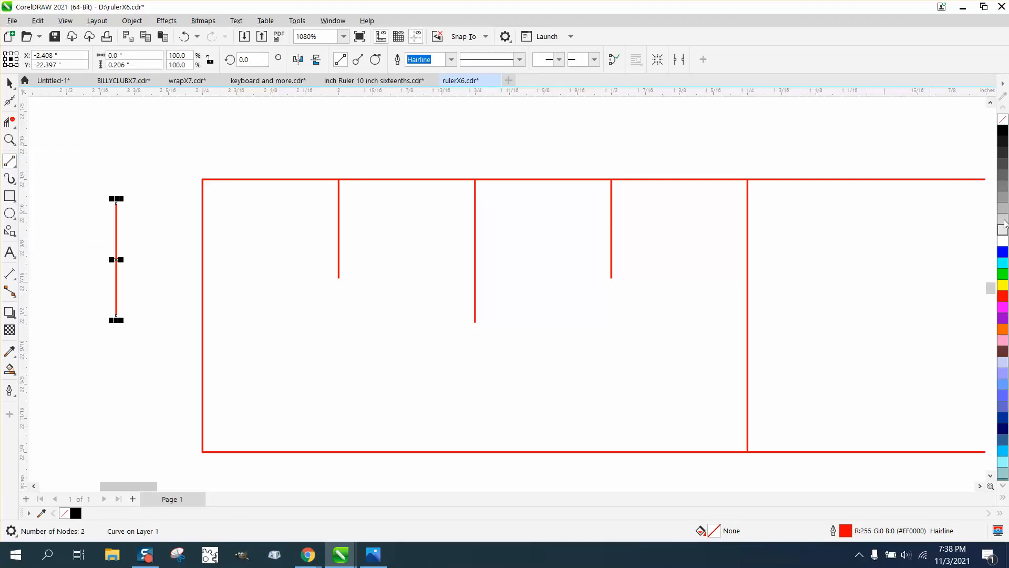
pyautogui.rightClick(1003, 135)
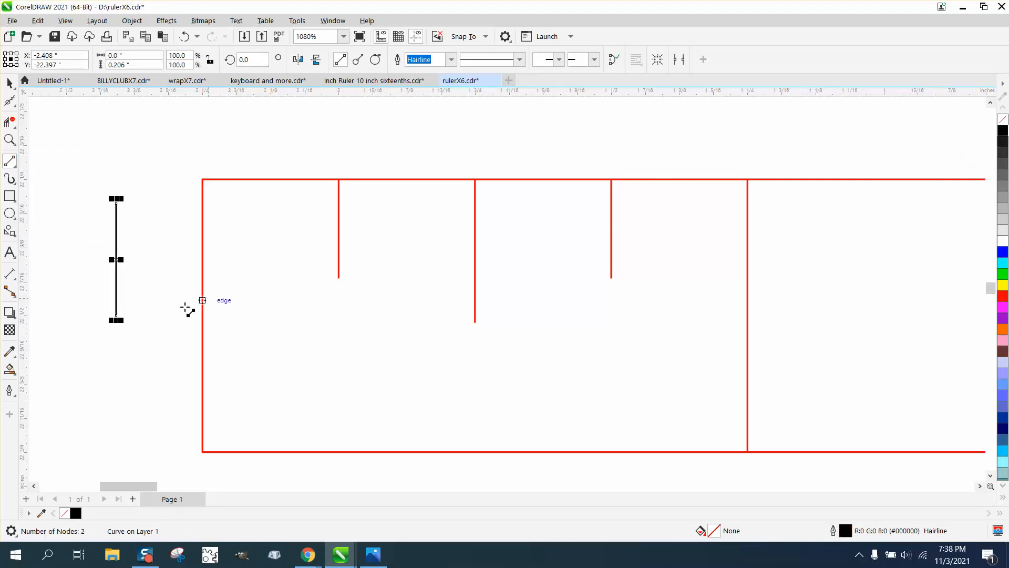
# Step: Move the black line upward and snap it onto the rectangle's left edge so that it crosses the upper corner
pyautogui.moveTo(117, 319); pyautogui.dragTo(117, 260)
pyautogui.click(10, 82)
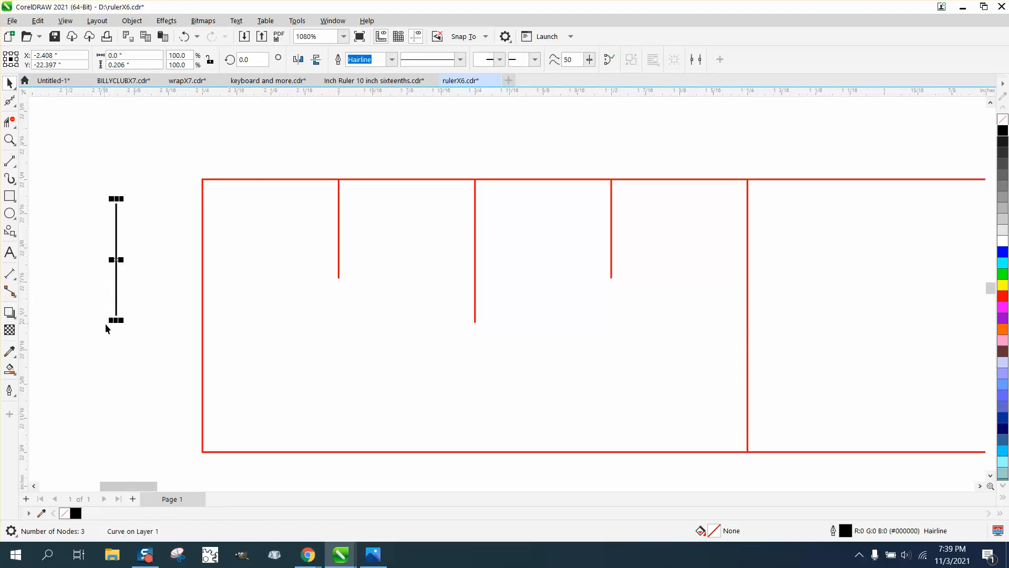
pyautogui.moveTo(116, 316); pyautogui.dragTo(117, 256)
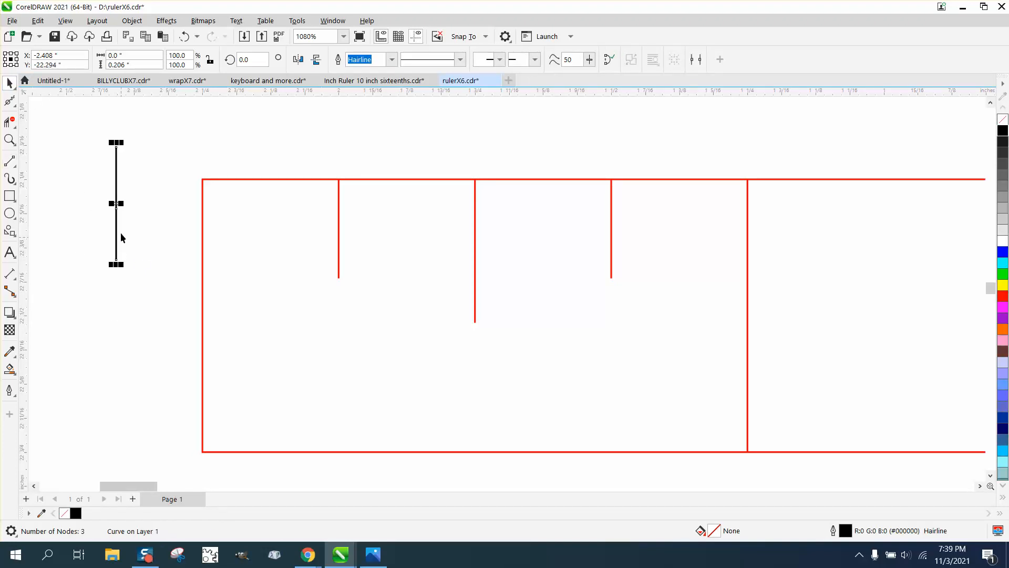
pyautogui.moveTo(116, 207); pyautogui.dragTo(202, 201)
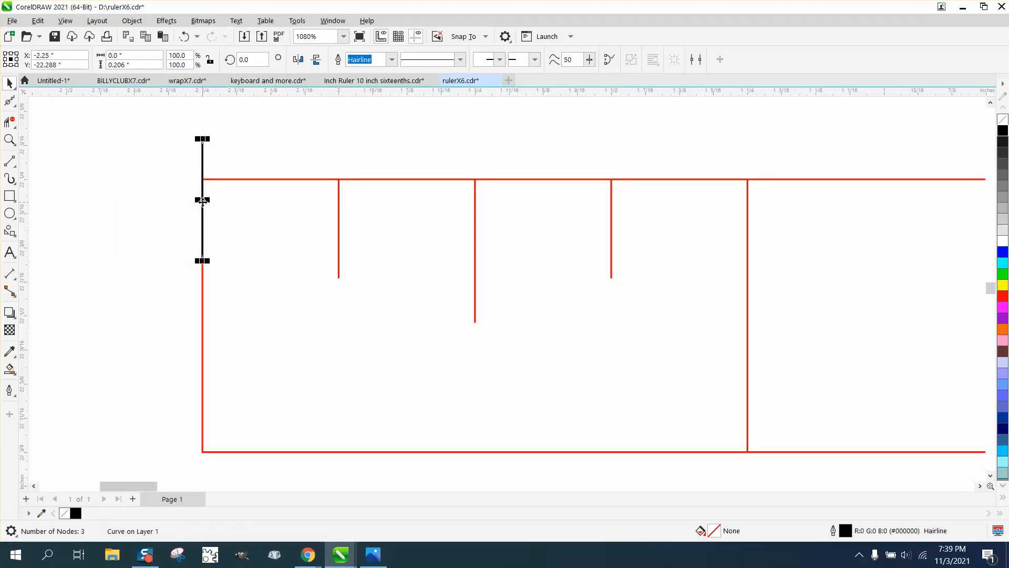
# Step: Fill the first inch with copies of the black line, spaced 1/16 inch apart, up to just before the one-inch line
pyautogui.hotkey('ctrl', 'd')
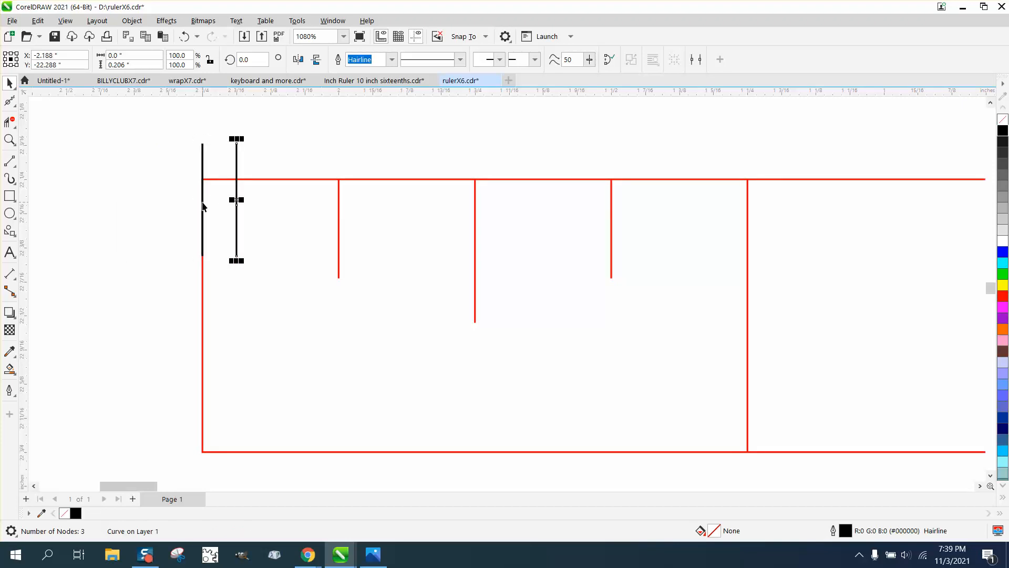
pyautogui.hotkey('ctrl', 'd')
pyautogui.hotkey('ctrl', 'd')
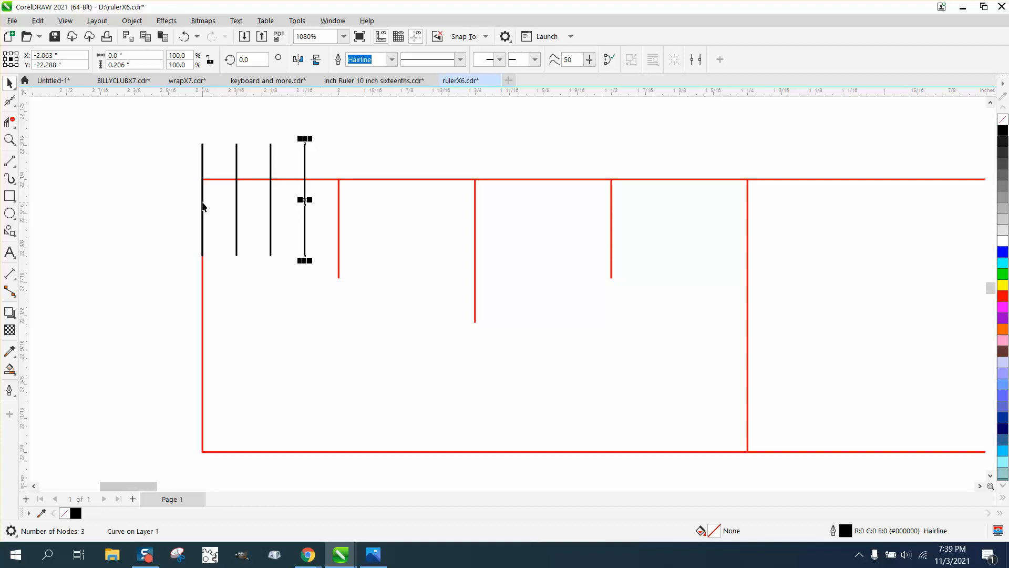
pyautogui.hotkey('ctrl', 'd')
pyautogui.hotkey('ctrl', 'd')
pyautogui.hotkey('ctrl', 'd')
pyautogui.hotkey('ctrl', 'd')
pyautogui.hotkey('ctrl', 'd')
pyautogui.hotkey('ctrl', 'd')
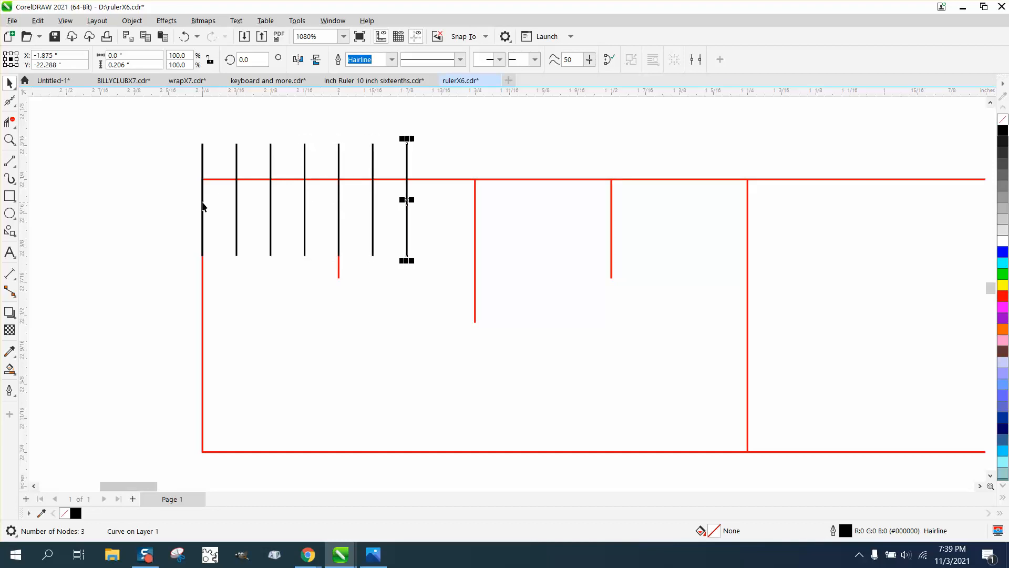
pyautogui.press('Escape')
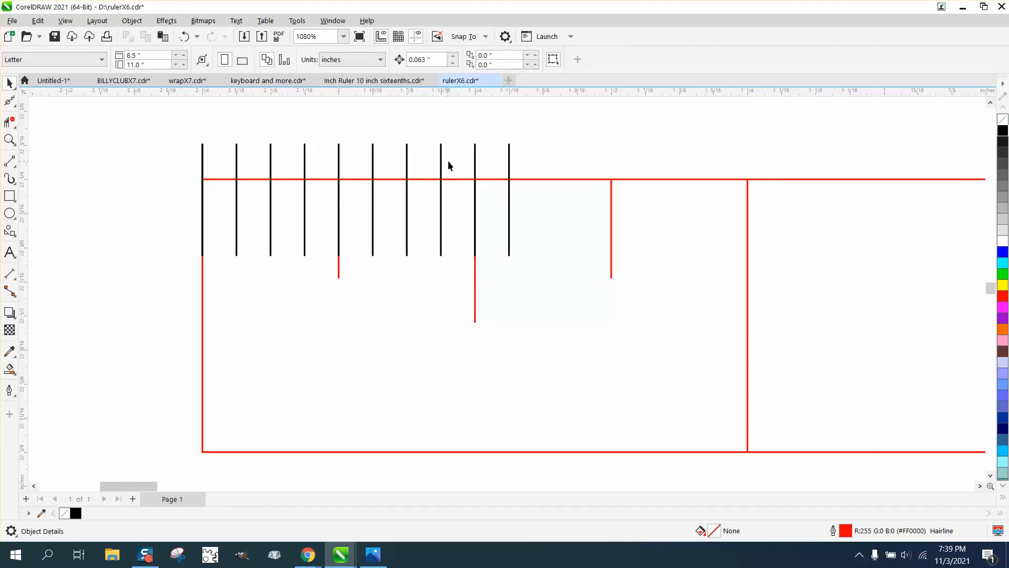
pyautogui.click(509, 157)
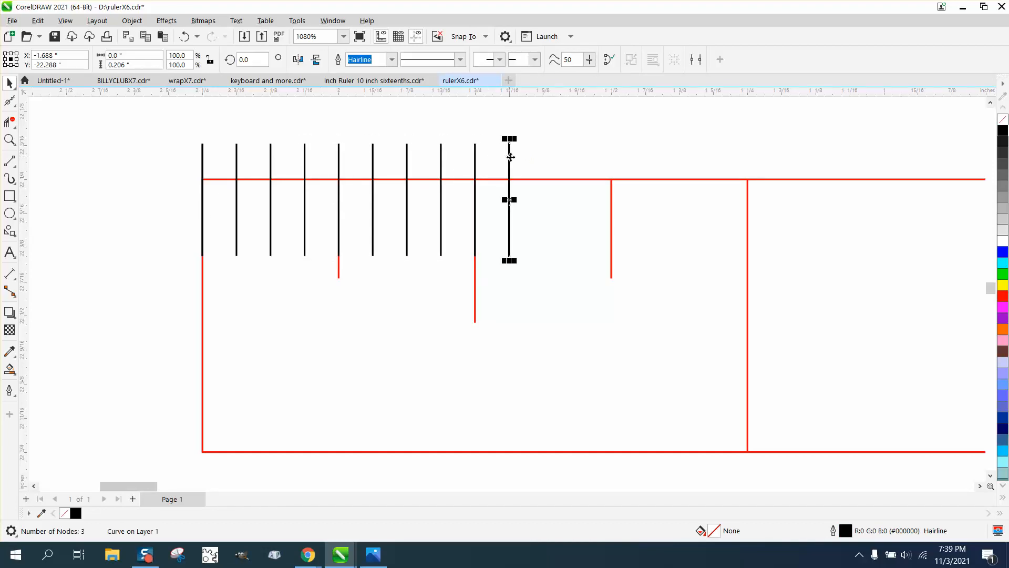
pyautogui.hotkey('ctrl', 'd')
pyautogui.hotkey('ctrl', 'd')
pyautogui.hotkey('ctrl', 'd')
pyautogui.hotkey('ctrl', 'd')
pyautogui.hotkey('ctrl', 'd')
pyautogui.hotkey('ctrl', 'd')
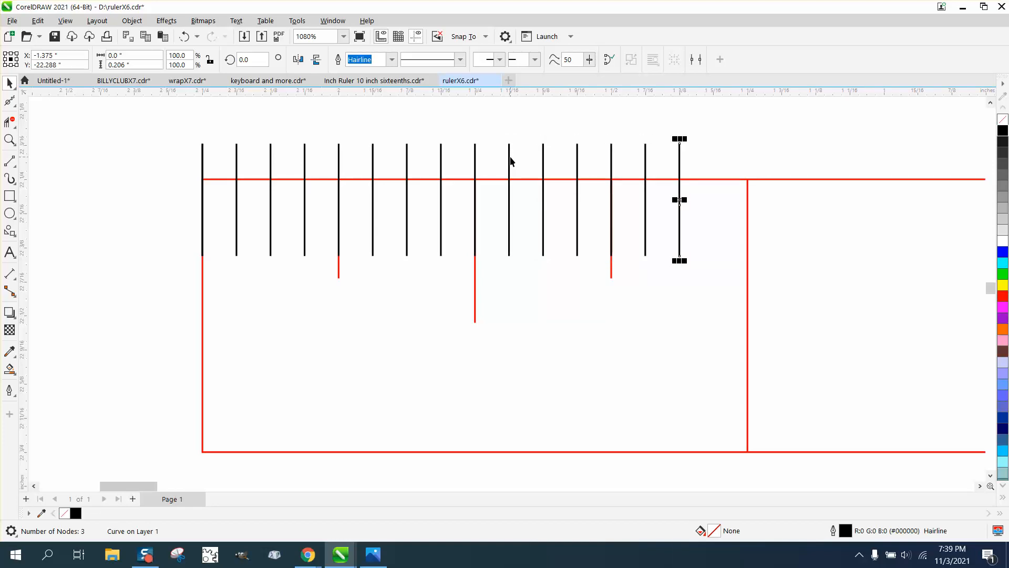
# Step: Delete the segments of all the black lines that stick out above the rectangle, using Virtual Segment Delete
pyautogui.click(9, 122)
pyautogui.moveTo(196, 156); pyautogui.dragTo(757, 165)
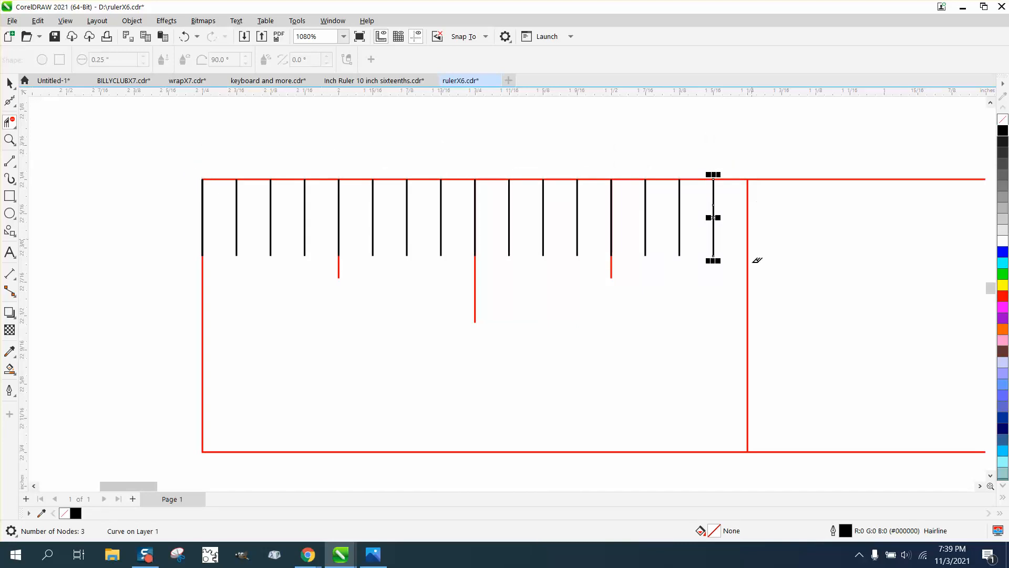
pyautogui.click(9, 83)
pyautogui.click(84, 149)
pyautogui.click(202, 215)
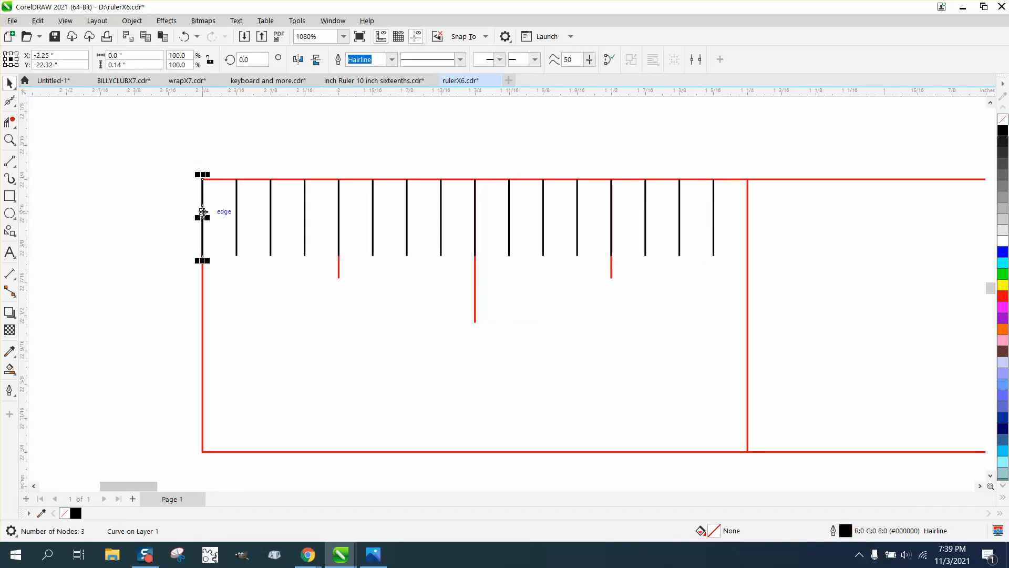
pyautogui.press('XF86Calculator')
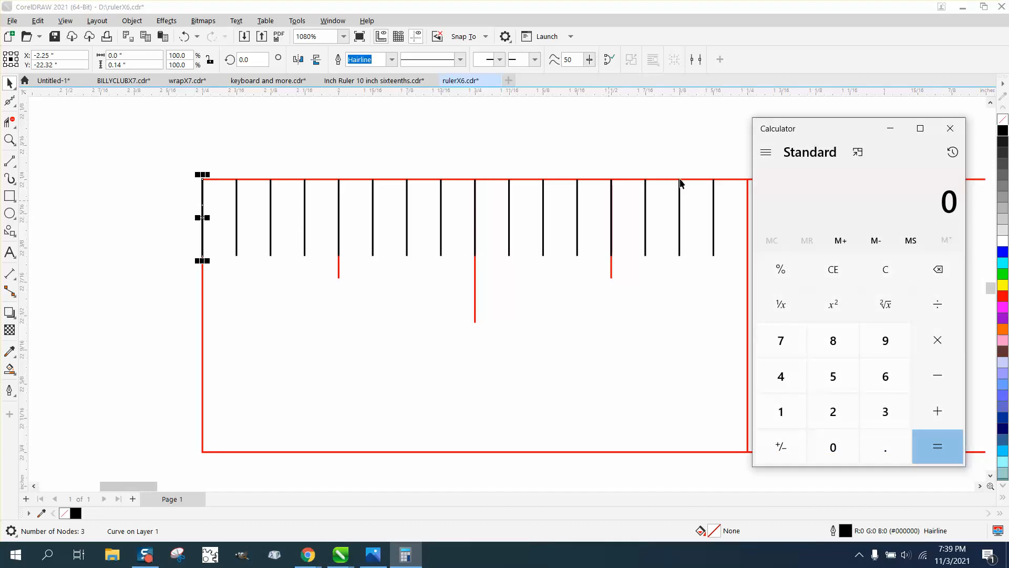
pyautogui.click(950, 128)
pyautogui.click(759, 169)
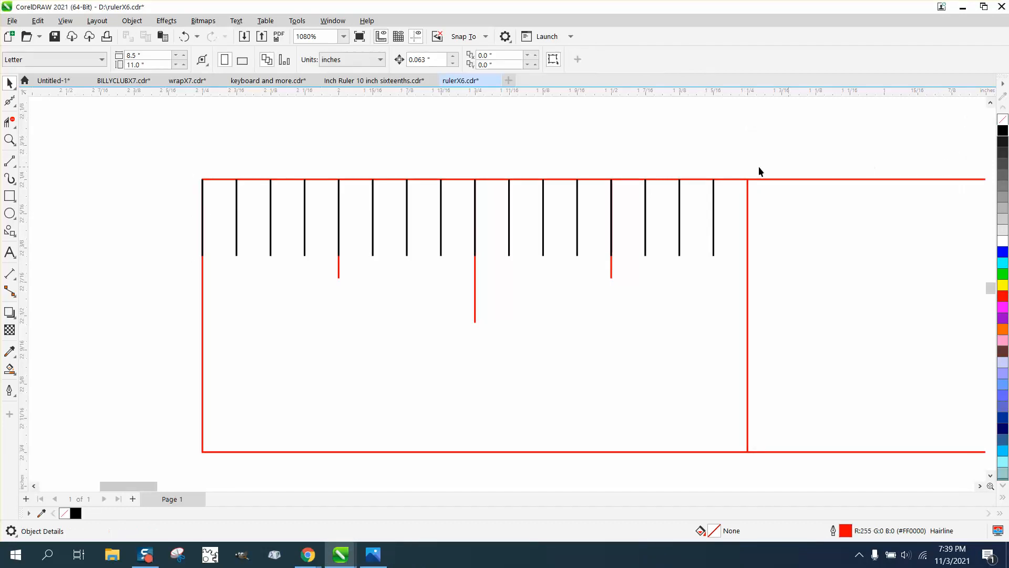
pyautogui.click(203, 213)
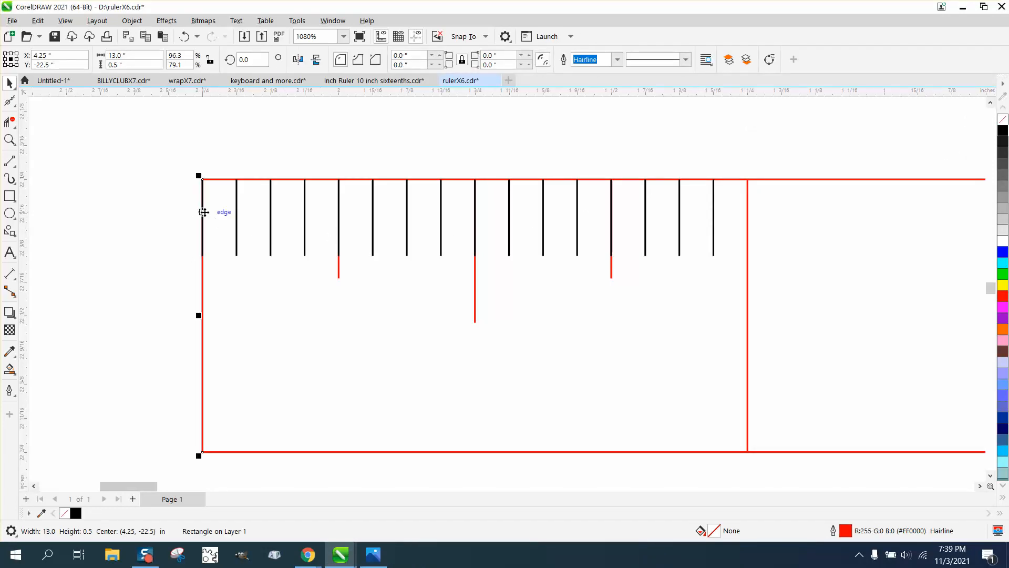
pyautogui.moveTo(204, 211); pyautogui.dragTo(163, 211)
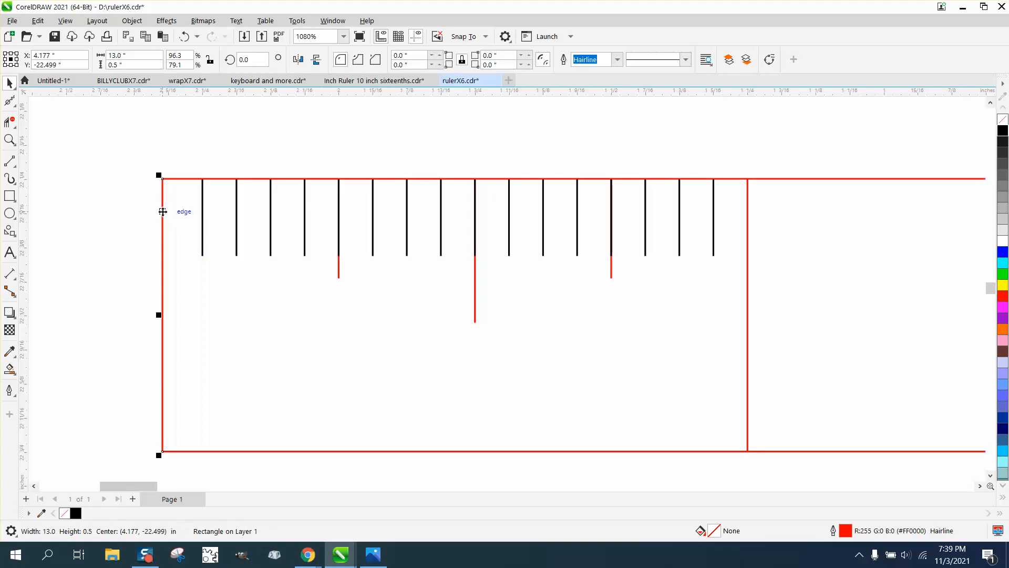
pyautogui.click(190, 38)
# Step: Delete the black lines that overlap the rectangle's left edge, the red half-inch tick and both red quarter-inch ticks
pyautogui.moveTo(158, 153); pyautogui.dragTo(222, 267)
pyautogui.press('Delete')
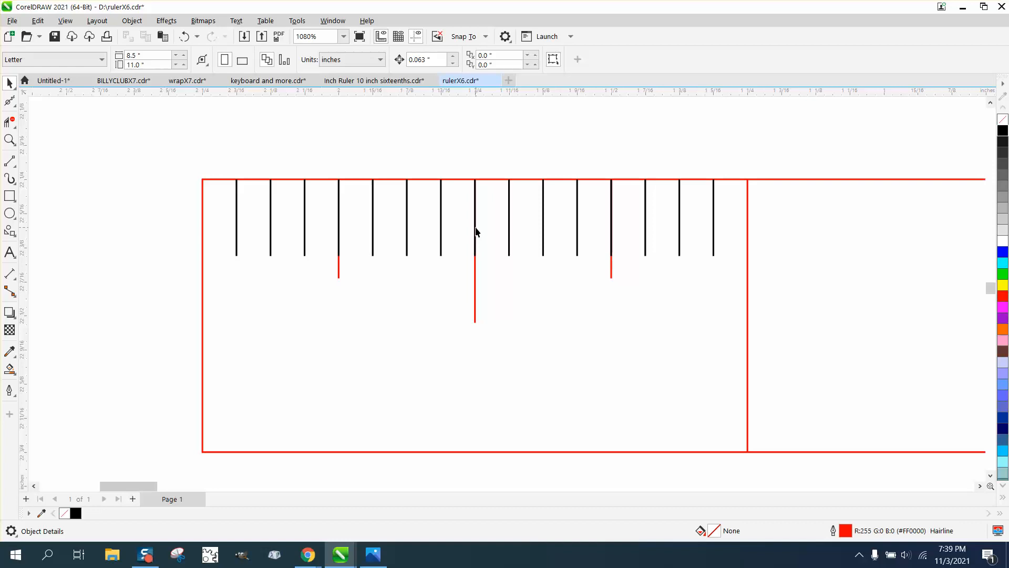
pyautogui.click(481, 263)
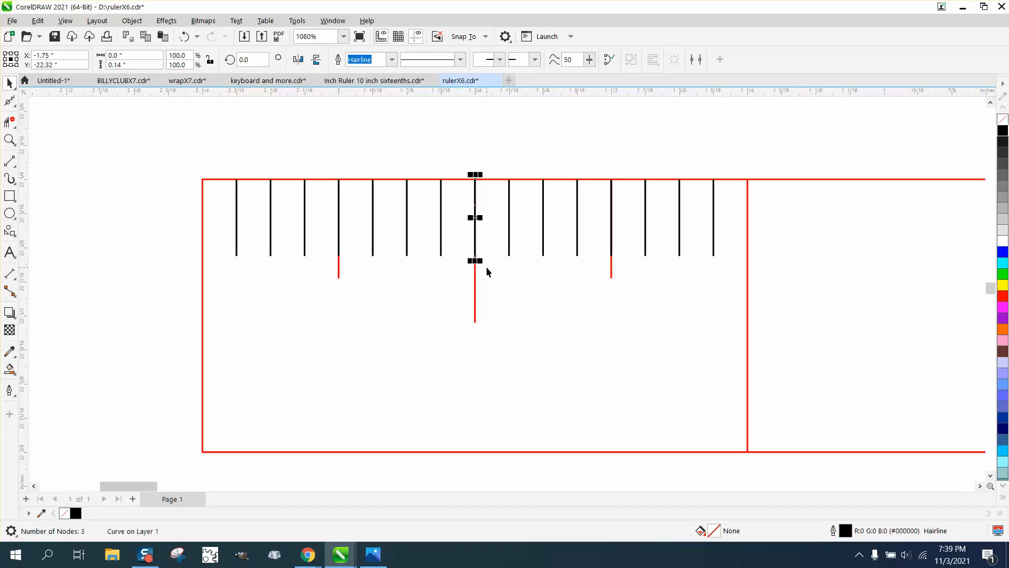
pyautogui.press('Delete')
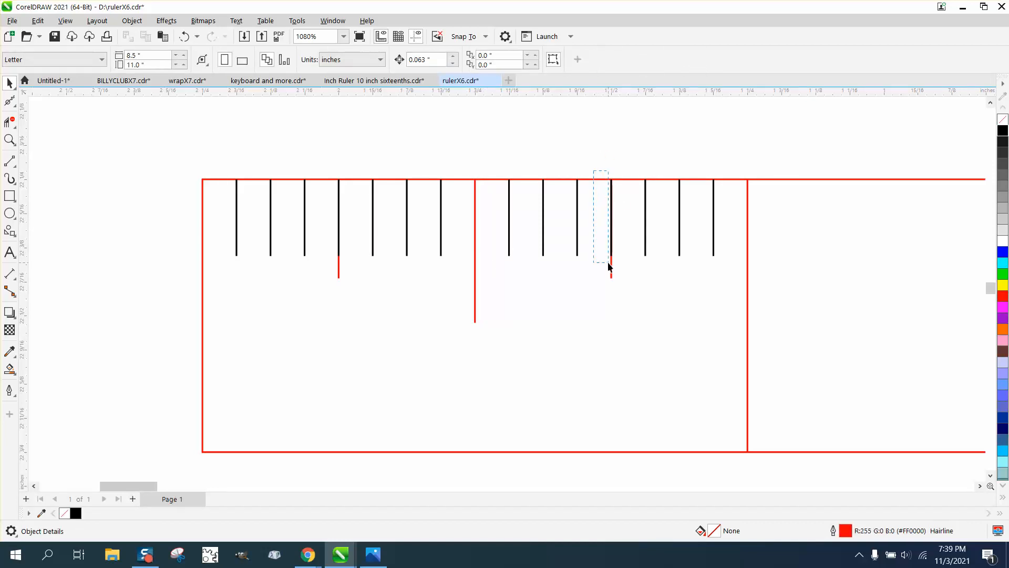
pyautogui.click(609, 263)
pyautogui.press('Delete')
pyautogui.click(345, 261)
pyautogui.press('Delete')
# Step: Group all the black and red ticks inside the first inch, leaving out the rectangle and the one-inch line
pyautogui.scroll(-1, 244, 182)
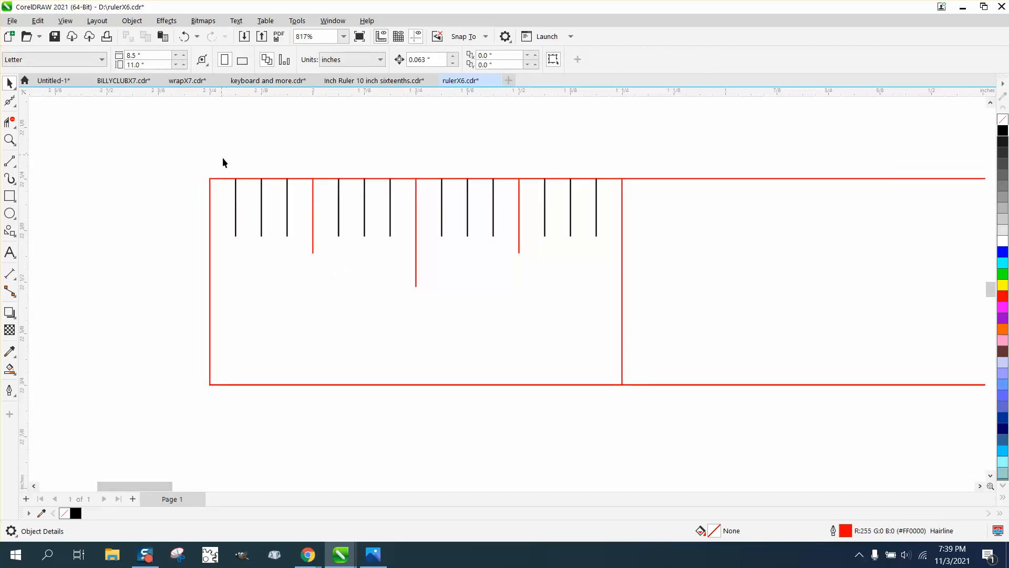
pyautogui.moveTo(221, 154); pyautogui.dragTo(608, 290)
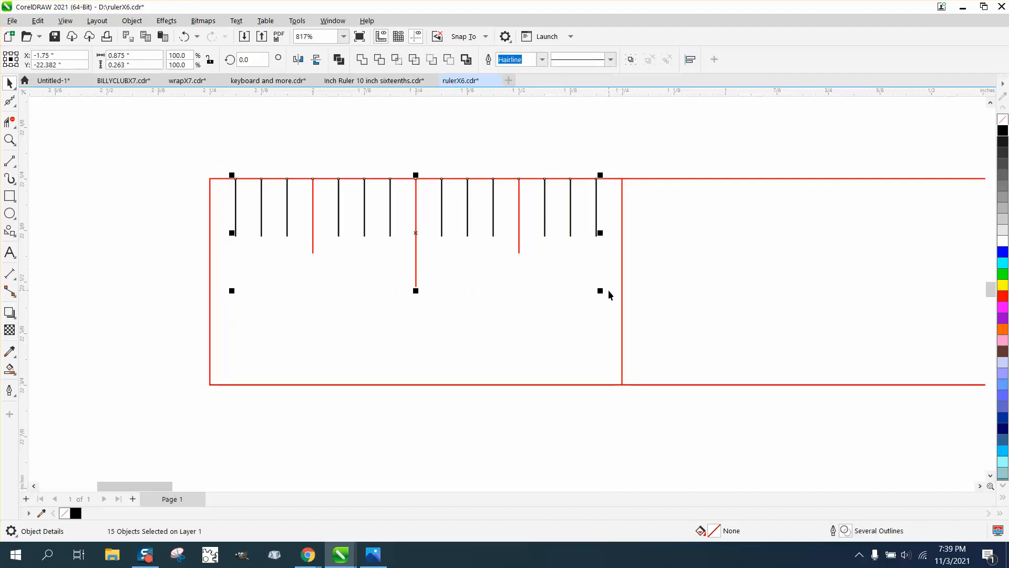
pyautogui.hotkey('ctrl', 'g')
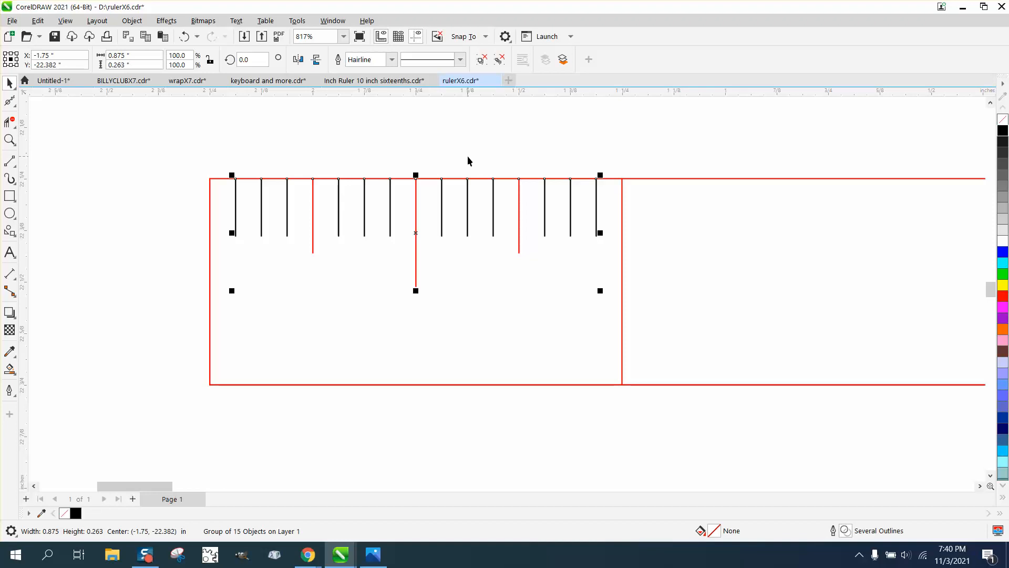
# Step: Set the nudge distance to 1+1/16 inch with nothing selected
pyautogui.click(473, 116)
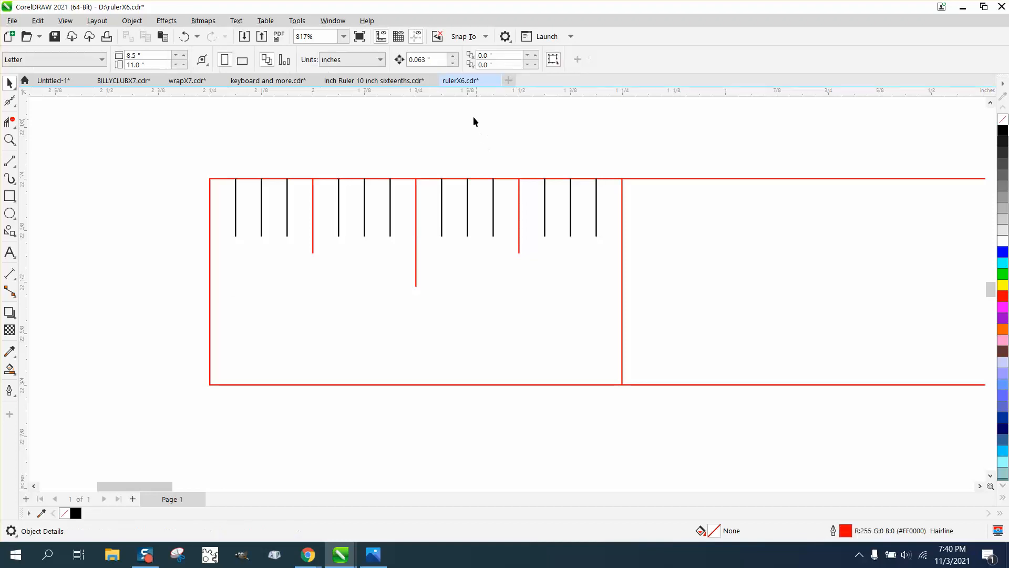
pyautogui.doubleClick(430, 61)
pyautogui.write('1+1')
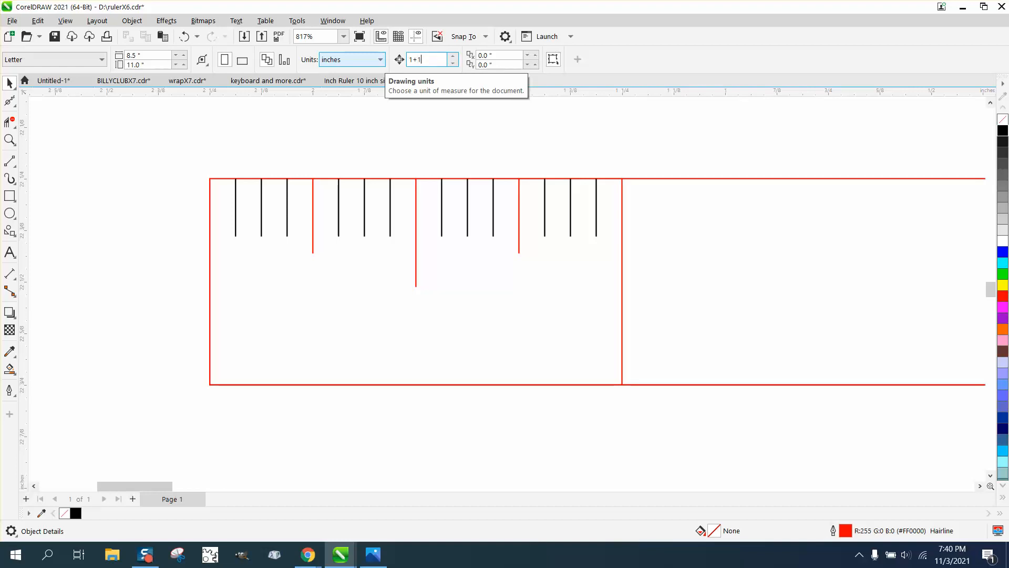
pyautogui.write('/16')
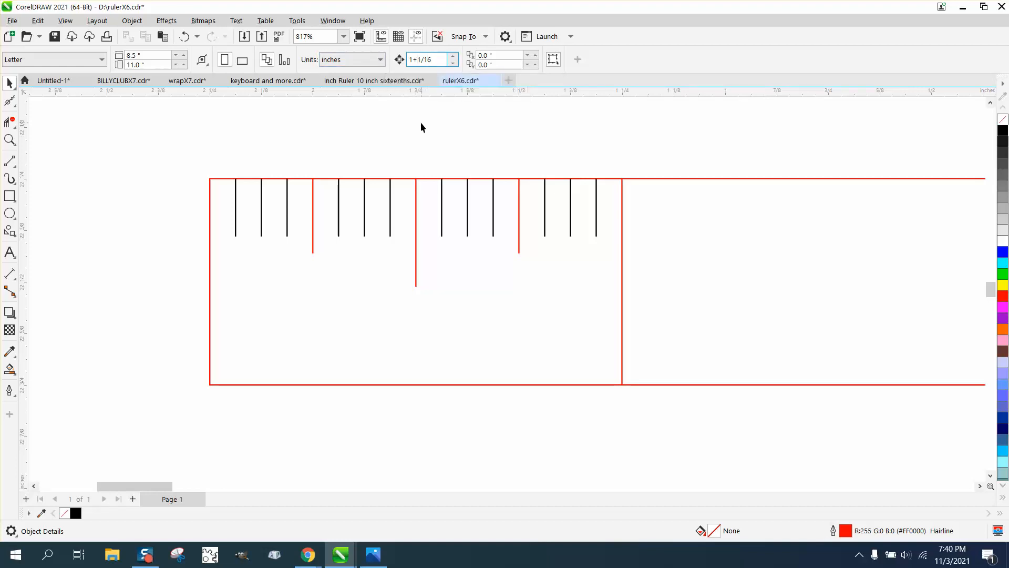
pyautogui.press('Return')
# Step: Try duplicating the grouped first-inch ticks into the second inch at the current nudge distance, and undo the copy
pyautogui.moveTo(225, 158); pyautogui.dragTo(610, 298)
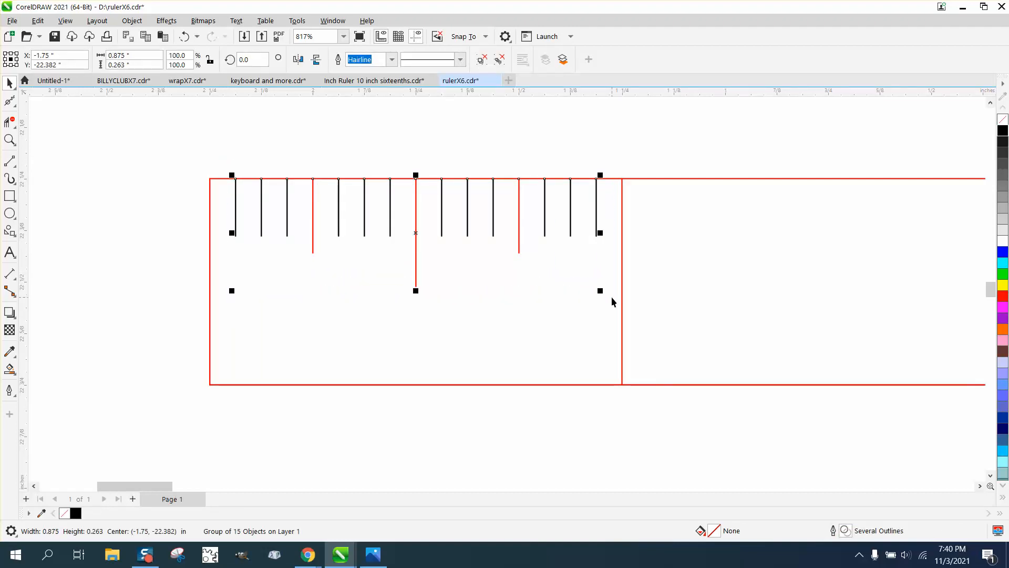
pyautogui.hotkey('ctrl', 'd')
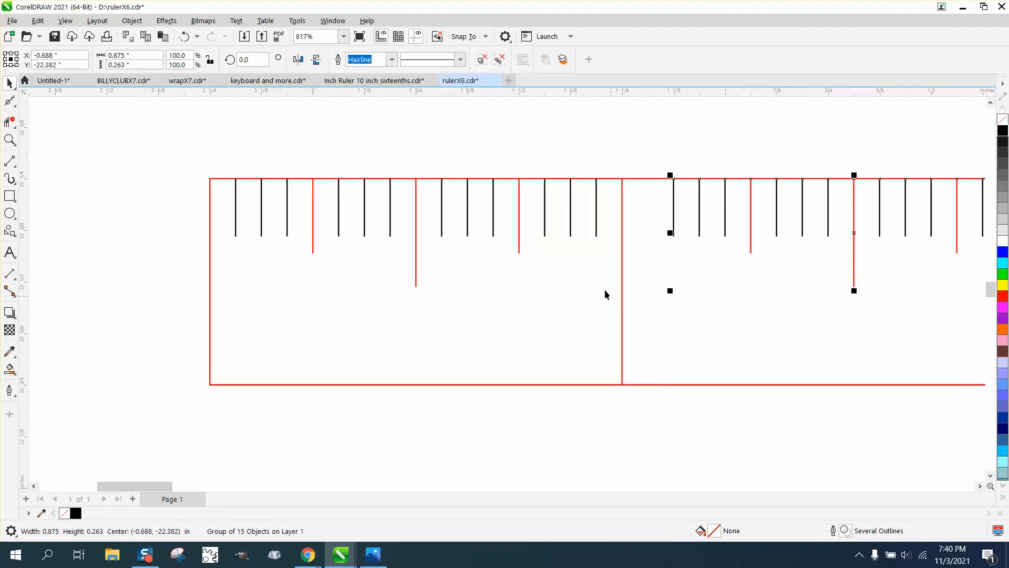
pyautogui.scroll(-1, 549, 244)
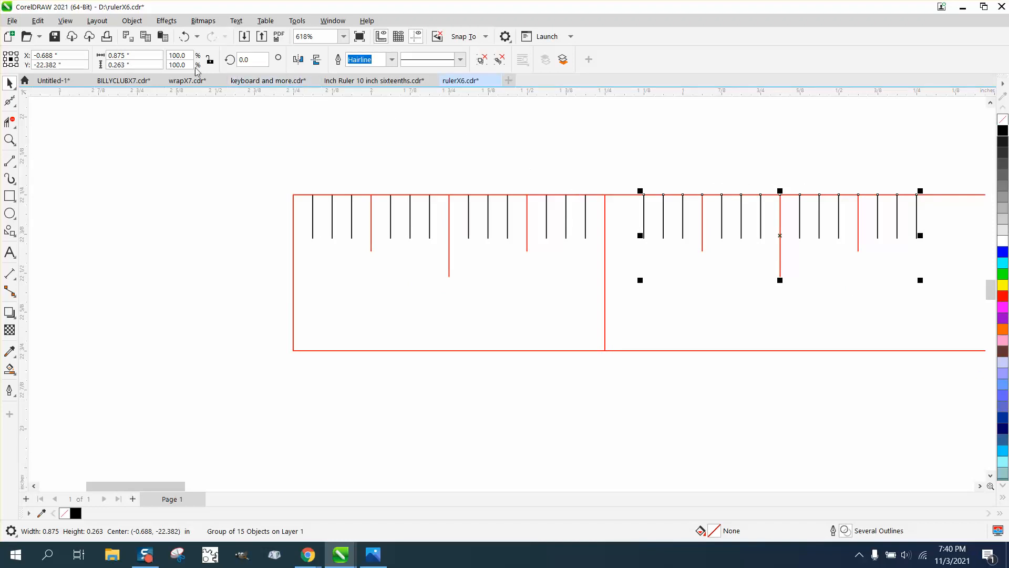
pyautogui.click(184, 38)
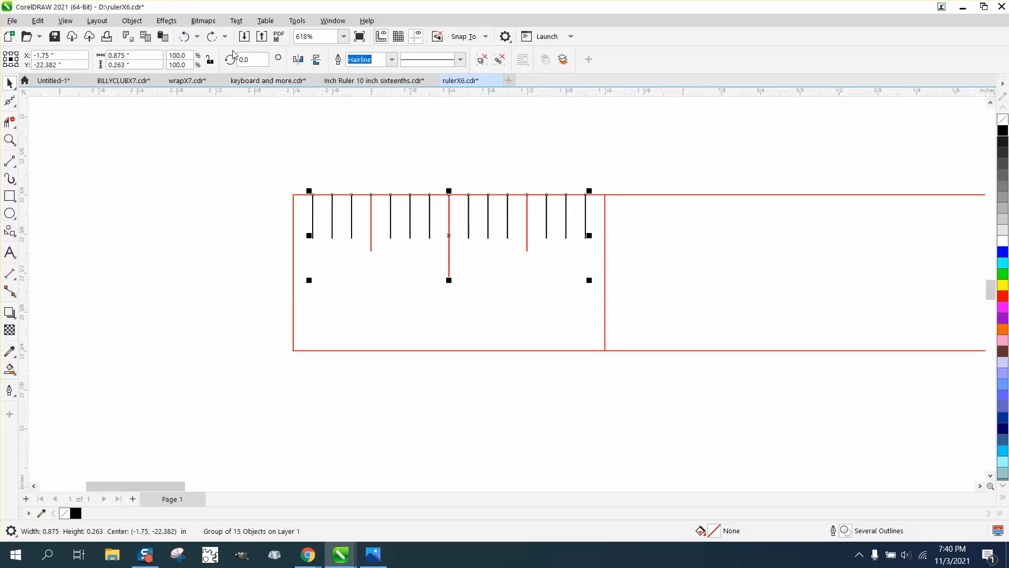
pyautogui.click(267, 80)
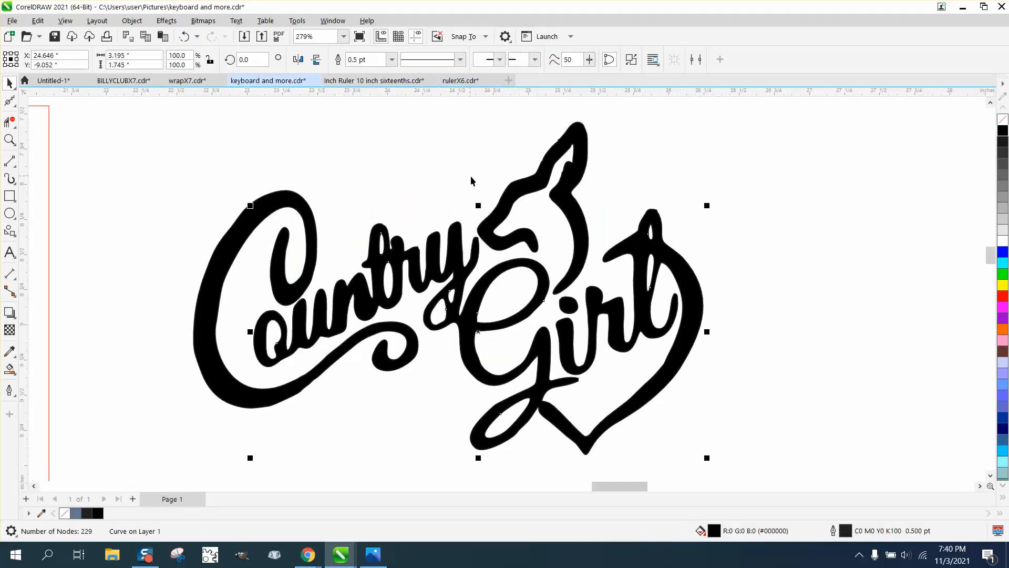
pyautogui.click(470, 83)
# Step: Set the nudge distance to 1 inch with nothing selected
pyautogui.click(344, 160)
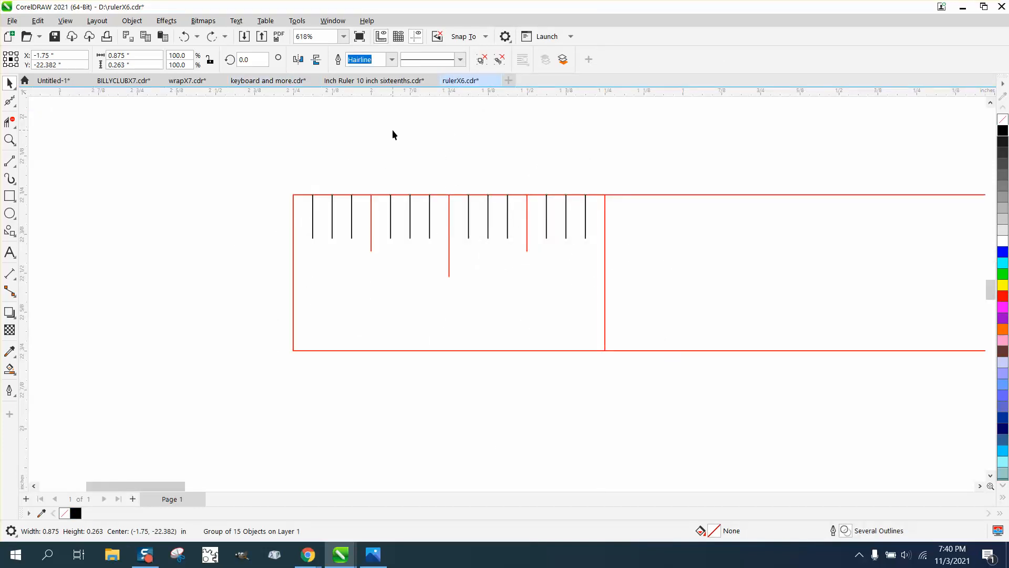
pyautogui.doubleClick(430, 59)
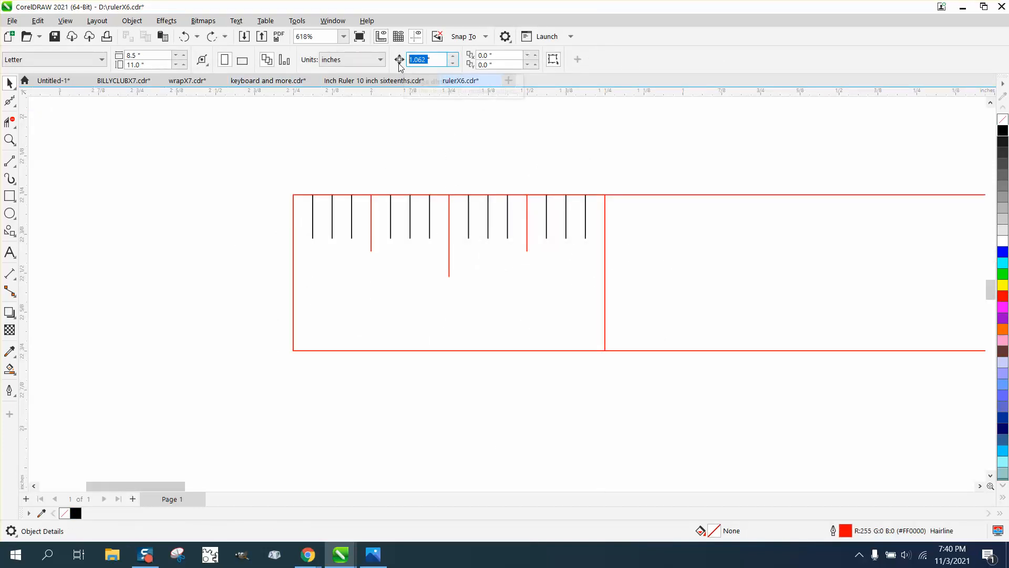
pyautogui.write('1')
pyautogui.press('Return')
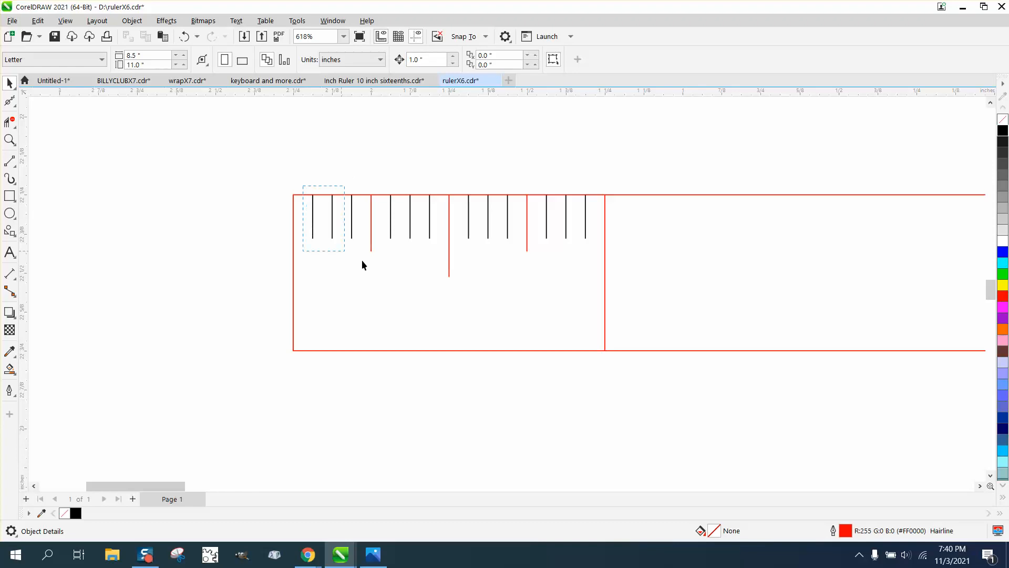
# Step: Place a copy of the grouped first-inch ticks 1 inch to the right, inside the second inch
pyautogui.moveTo(362, 260); pyautogui.dragTo(598, 288)
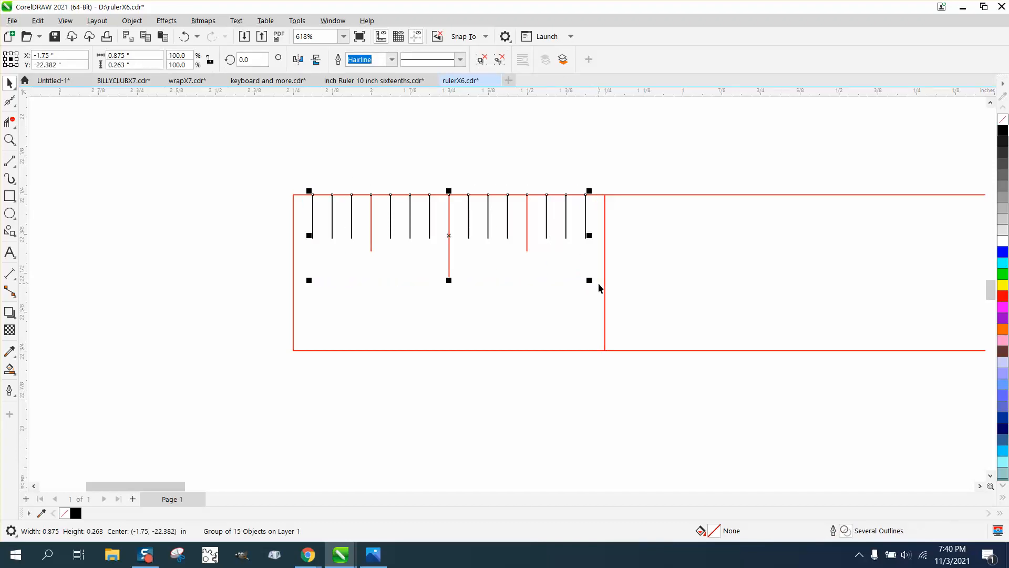
pyautogui.press('Right')
pyautogui.press('Left')
pyautogui.press('Right')
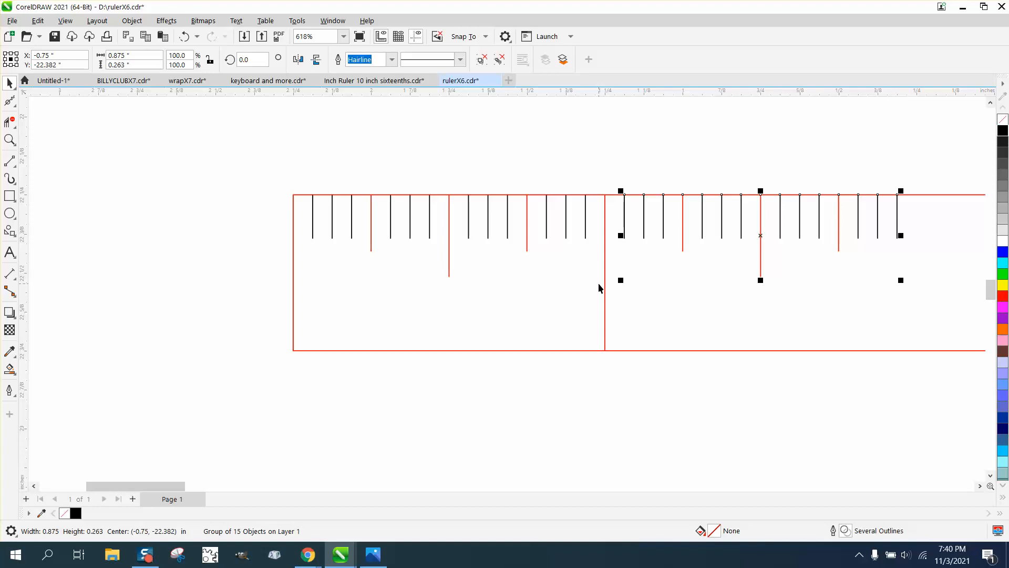
# Step: Copy the full-height line at the first inch mark 1 inch to the right, closing off the second inch
pyautogui.scroll(-1, 557, 226)
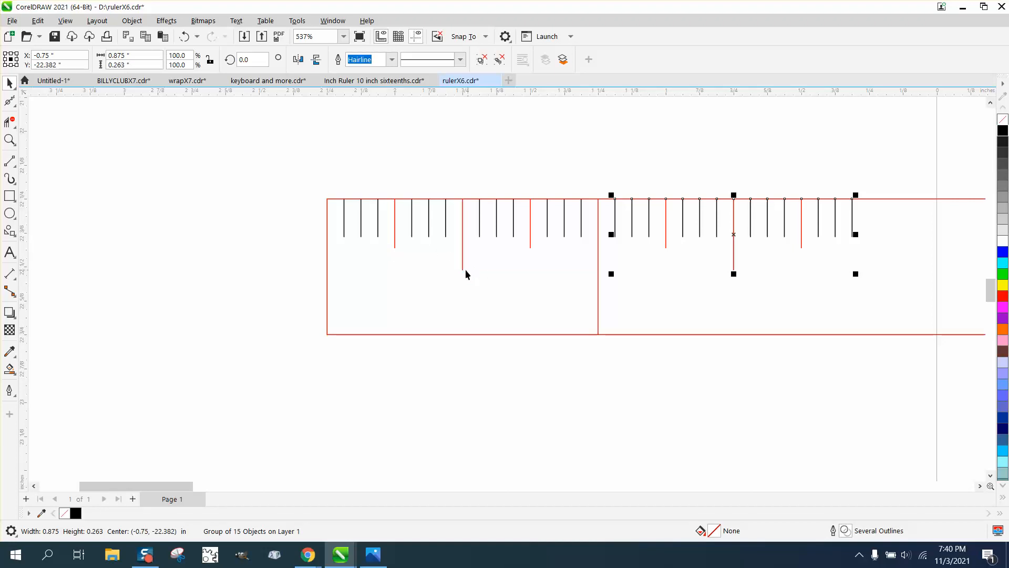
pyautogui.scroll(-1, 513, 243)
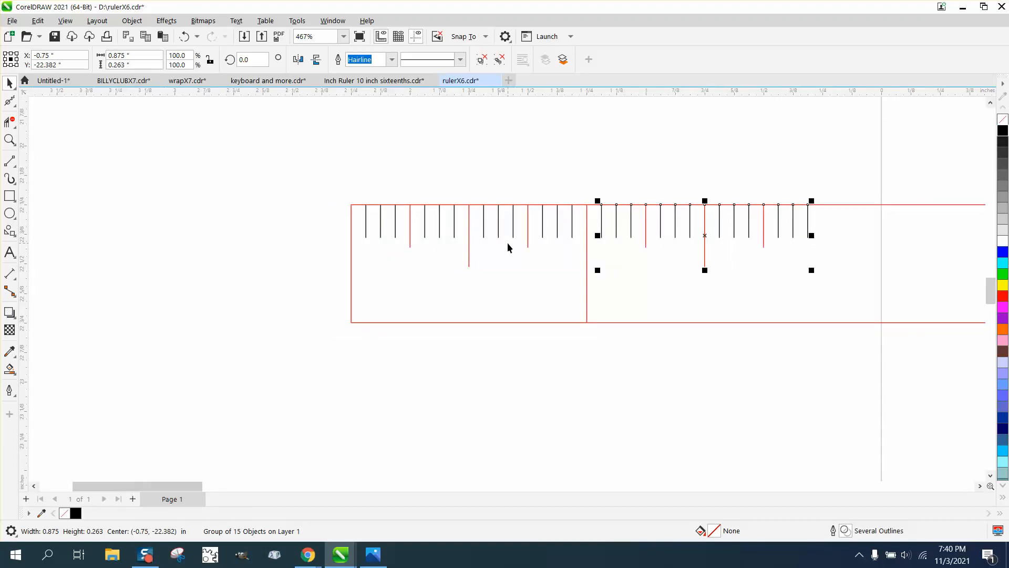
pyautogui.scroll(-1, 507, 247)
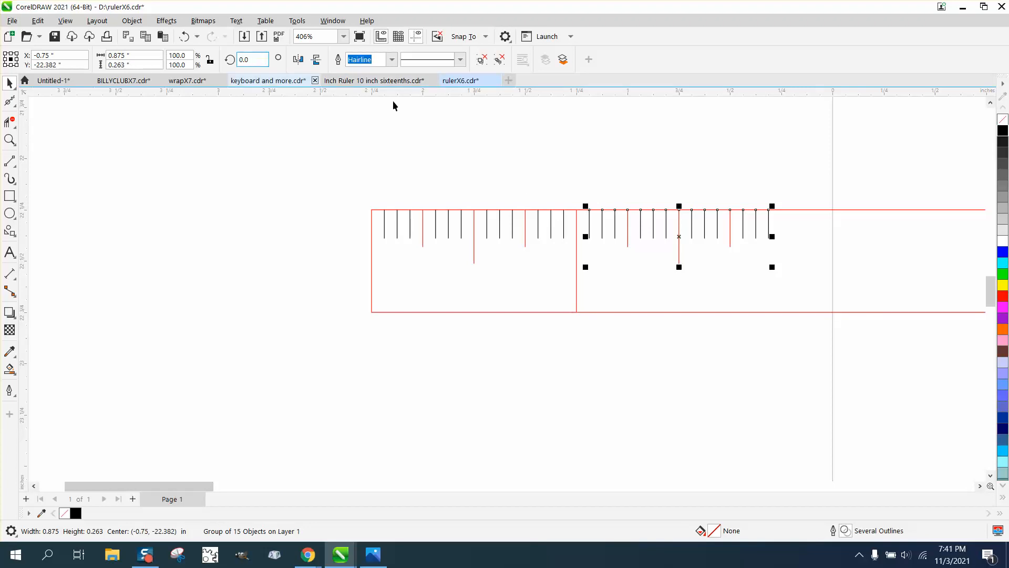
pyautogui.press('F10')
pyautogui.click(577, 246)
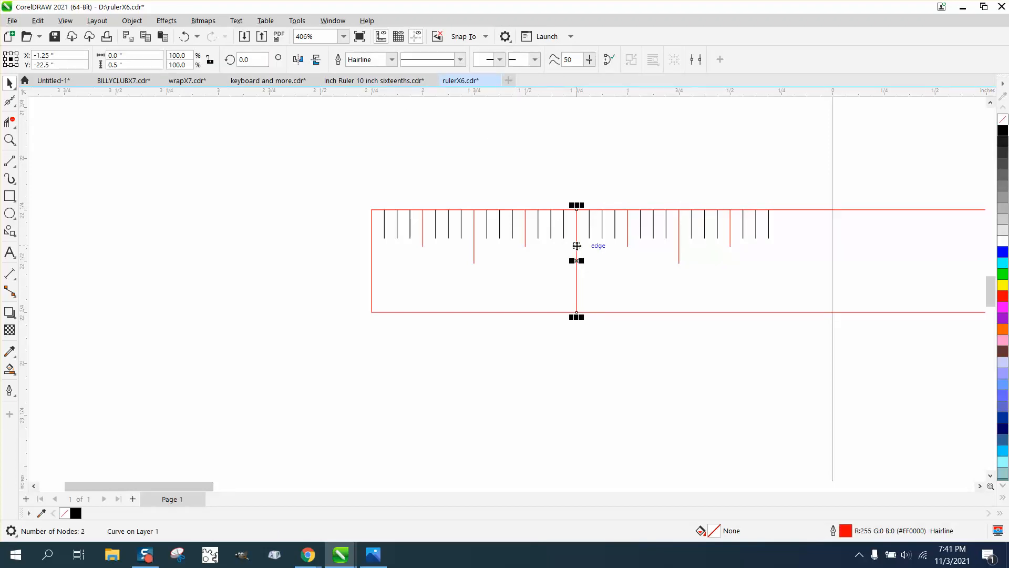
pyautogui.press('KP_Add')
pyautogui.press('Right')
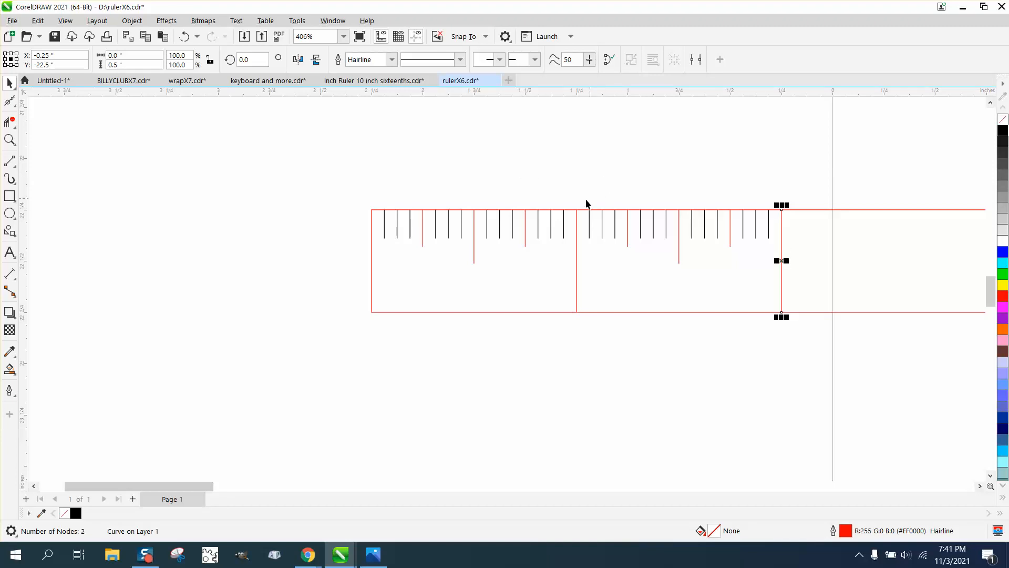
# Step: Duplicate the second inch's grouped ticks together with its closing line at 1-inch intervals until the ruler is filled to its right end
pyautogui.moveTo(580, 192); pyautogui.dragTo(805, 356)
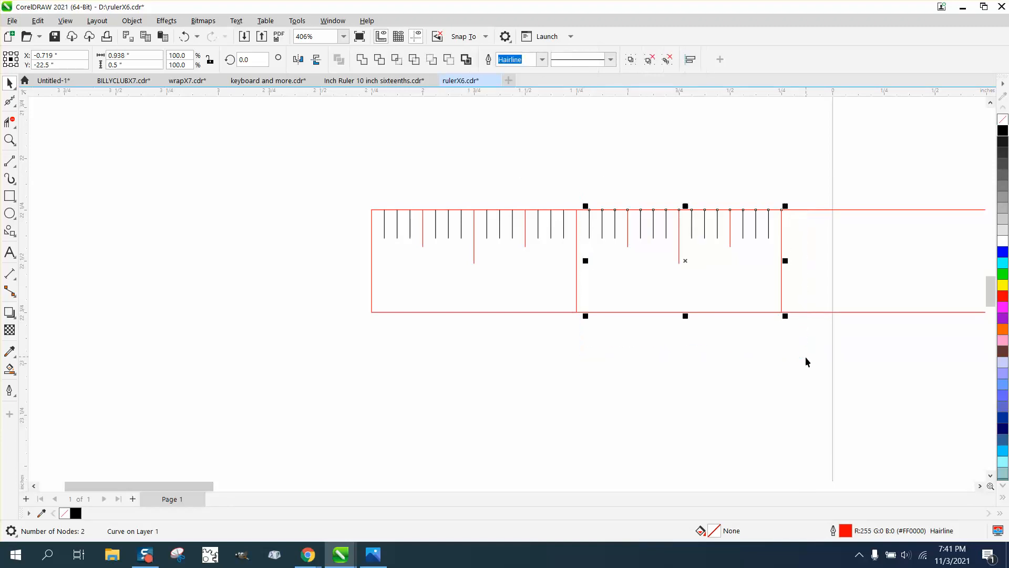
pyautogui.press('KP_Add')
pyautogui.press('Right')
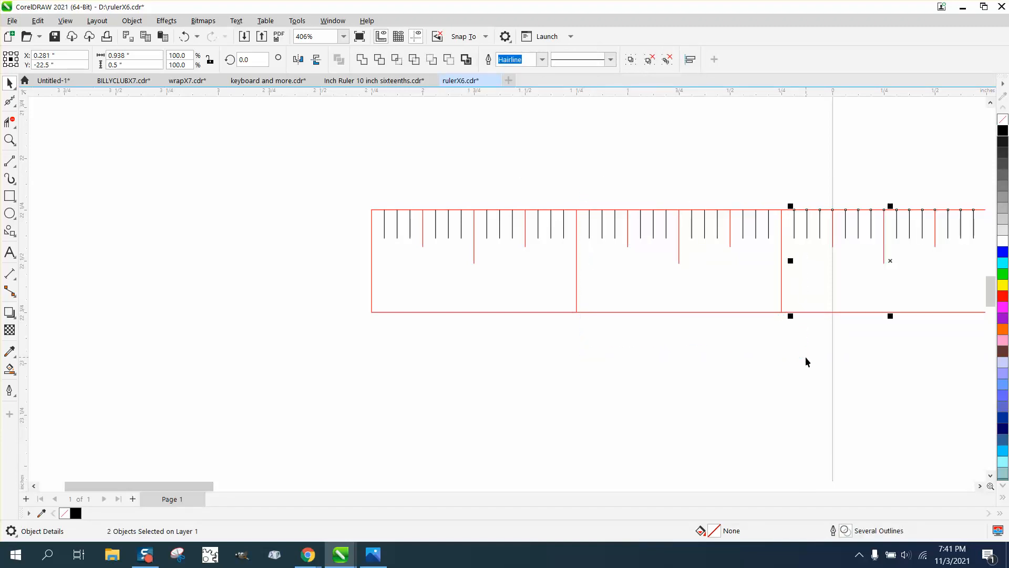
pyautogui.scroll(-2, 698, 194)
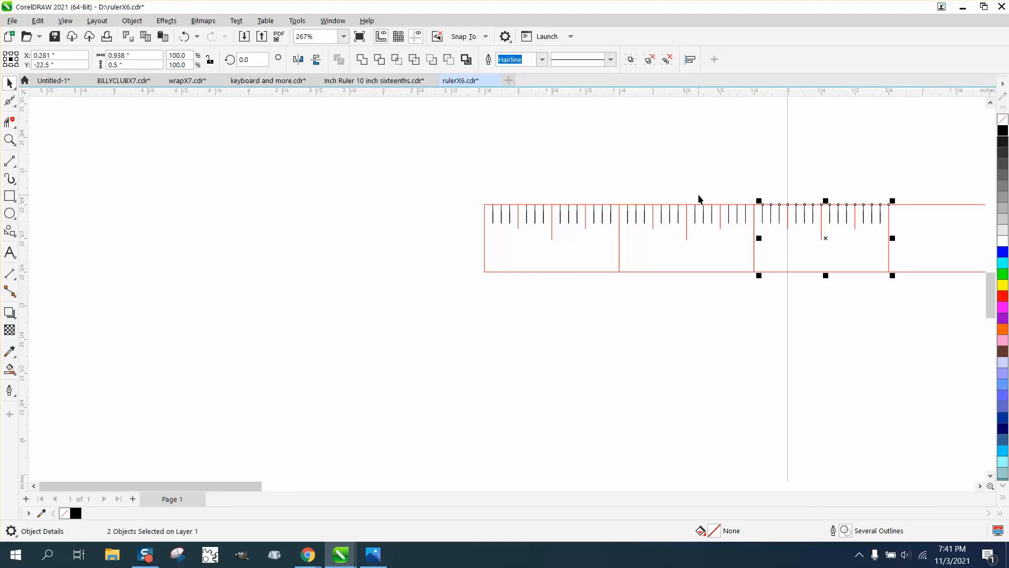
pyautogui.press('KP_Add')
pyautogui.press('Right')
pyautogui.press('KP_Add')
pyautogui.press('Right')
pyautogui.scroll(-5, 699, 198)
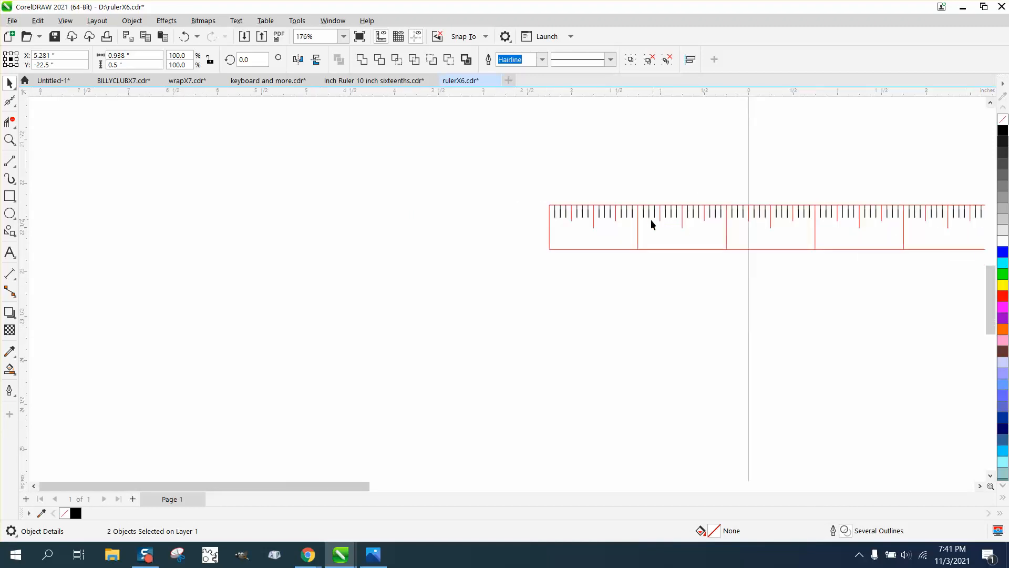
pyautogui.press('KP_Add')
pyautogui.press('Right')
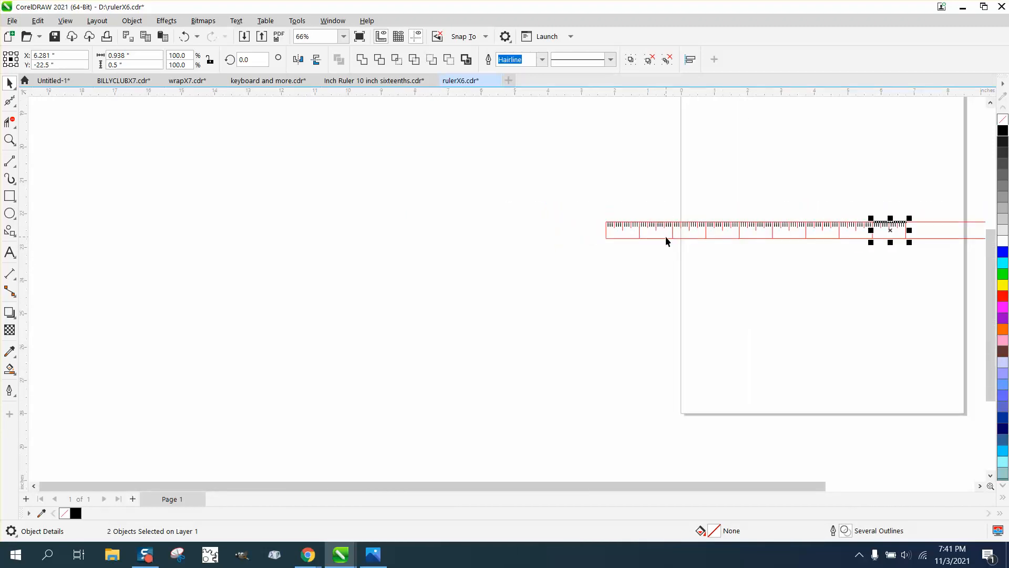
pyautogui.press('KP_Add')
pyautogui.press('Right')
pyautogui.press('KP_Add')
pyautogui.press('Right')
pyautogui.press('KP_Add')
pyautogui.press('Right')
pyautogui.press('KP_Add')
pyautogui.press('Right')
pyautogui.scroll(-1, 619, 227)
pyautogui.scroll(-1, 618, 228)
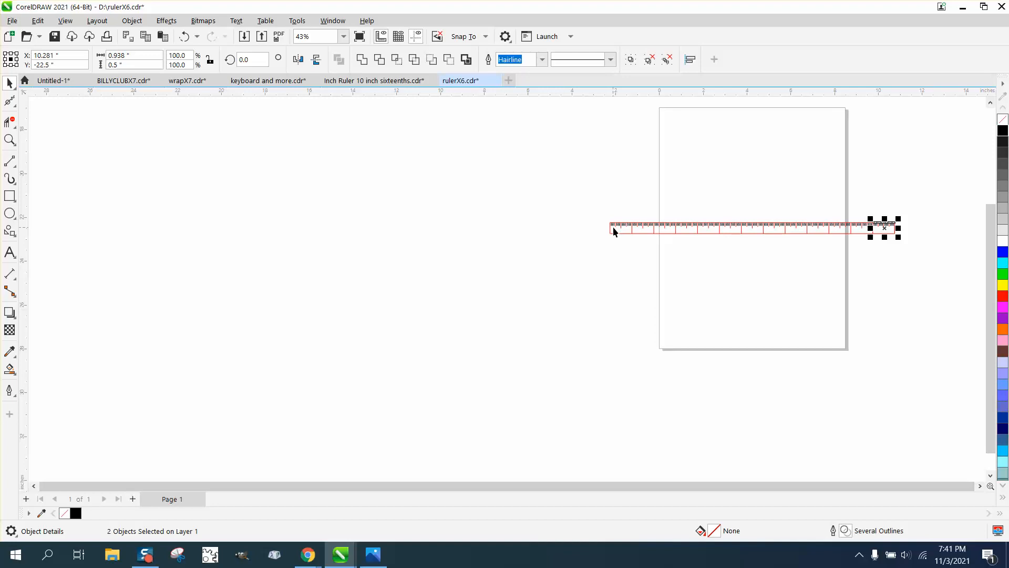
# Step: Examine the whole ruler and the tick marks at its right end with nothing selected
pyautogui.click(15, 144)
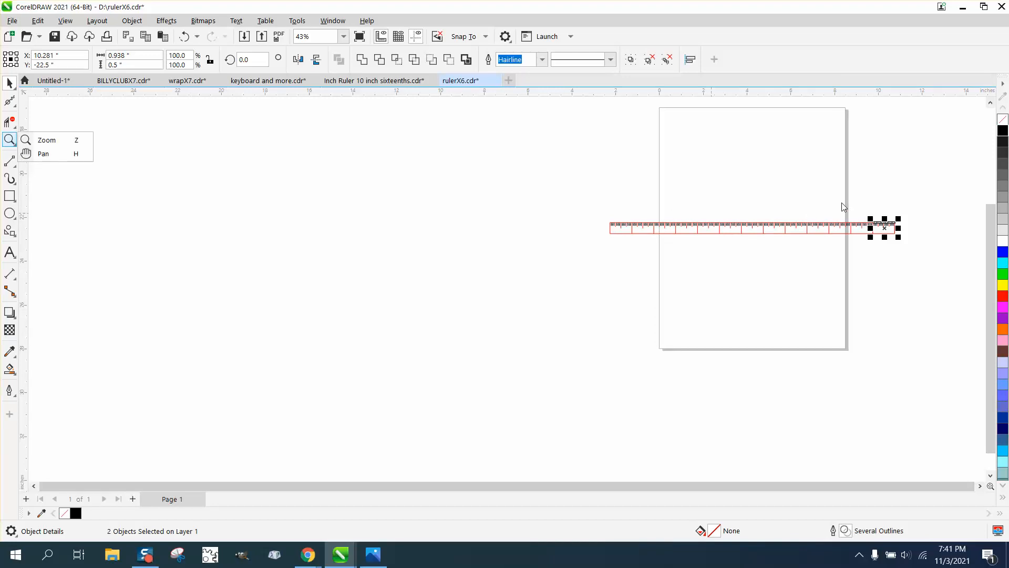
pyautogui.click(36, 141)
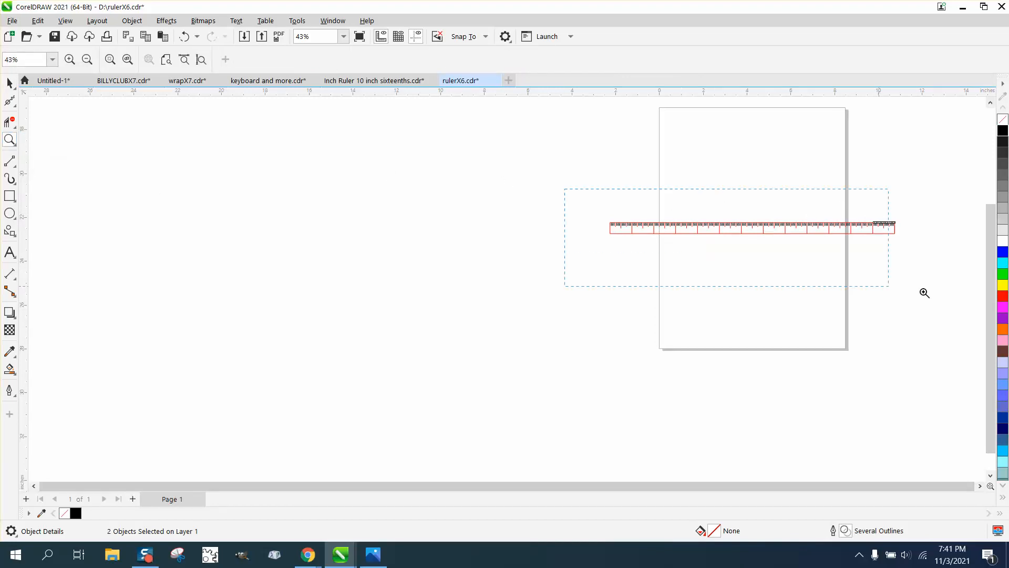
pyautogui.moveTo(563, 186); pyautogui.dragTo(922, 292)
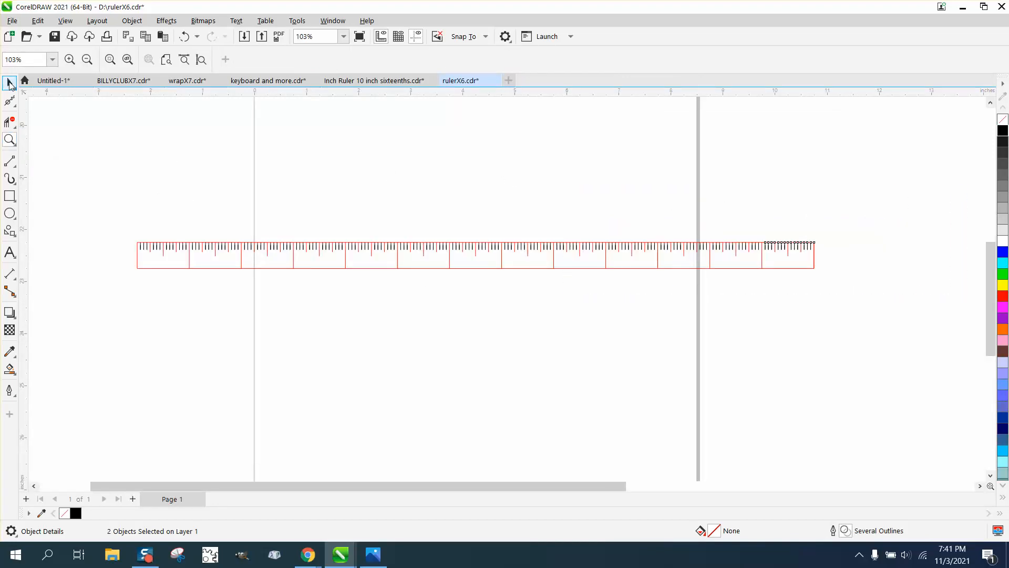
pyautogui.click(9, 83)
pyautogui.click(572, 216)
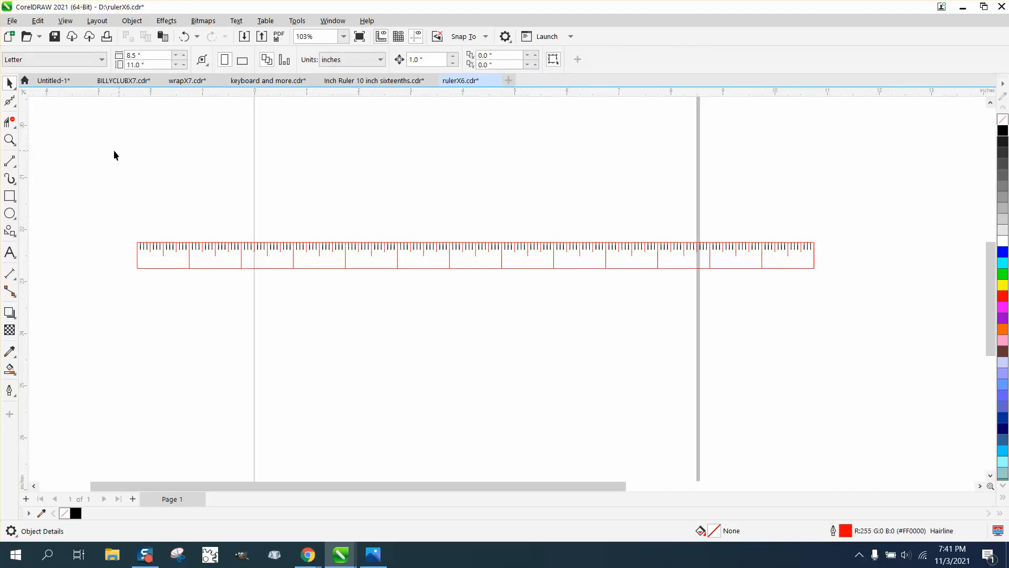
pyautogui.click(9, 139)
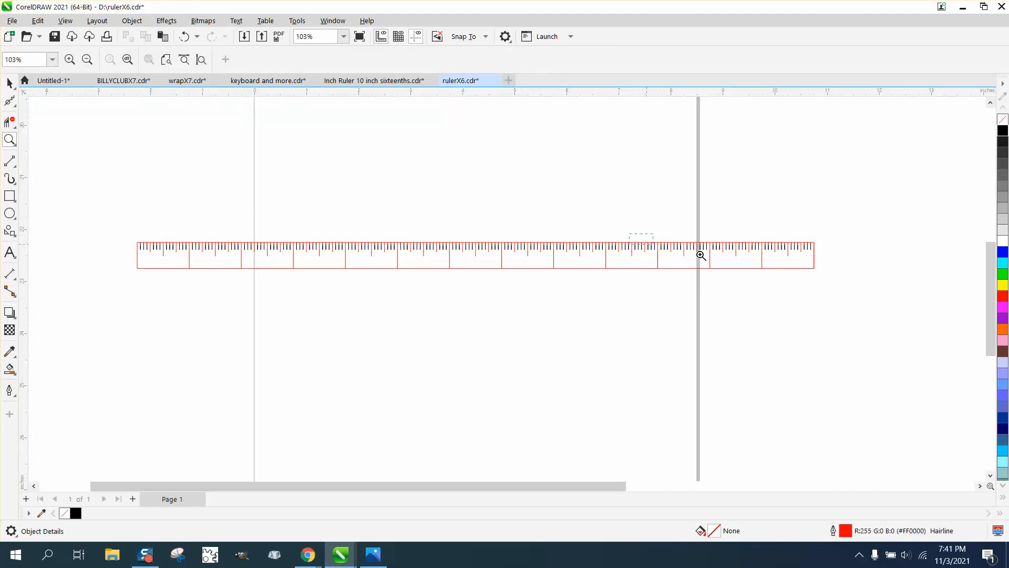
pyautogui.scroll(3, 896, 270)
pyautogui.scroll(-2, 726, 273)
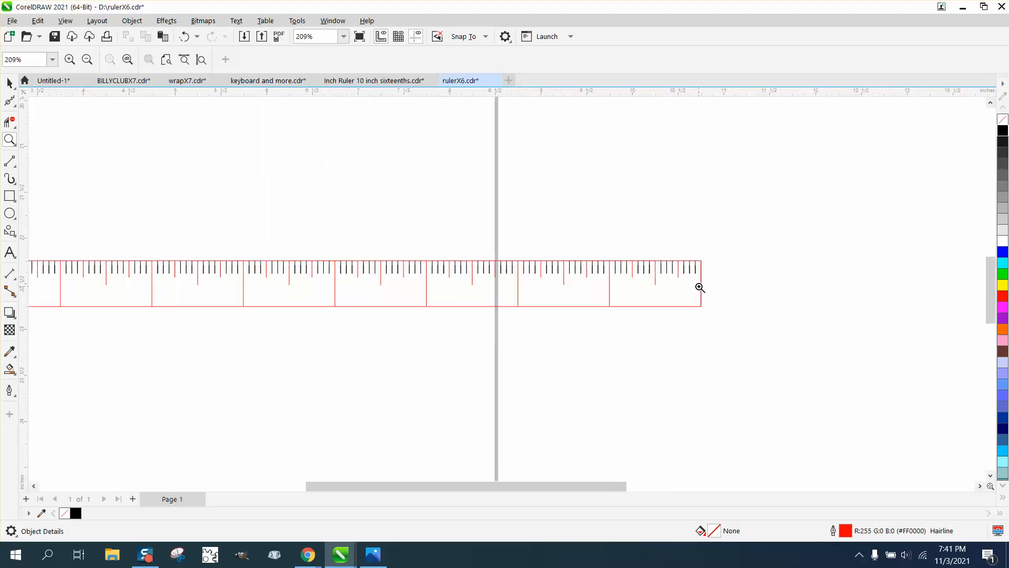
pyautogui.scroll(-4, 699, 288)
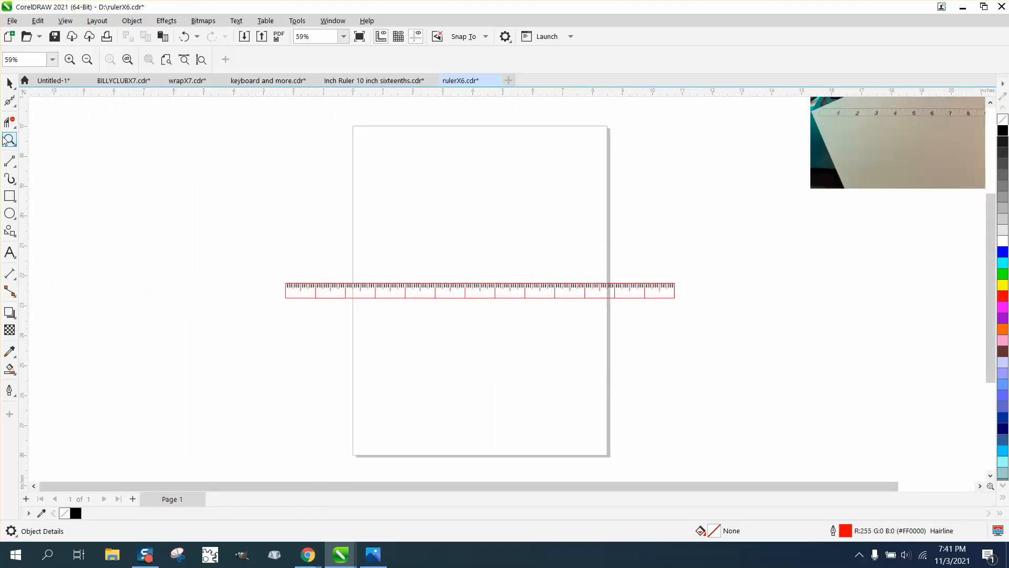
# Step: Create the text "1" and move it onto the lower part of the first full-height inch line
pyautogui.moveTo(255, 262); pyautogui.dragTo(456, 337)
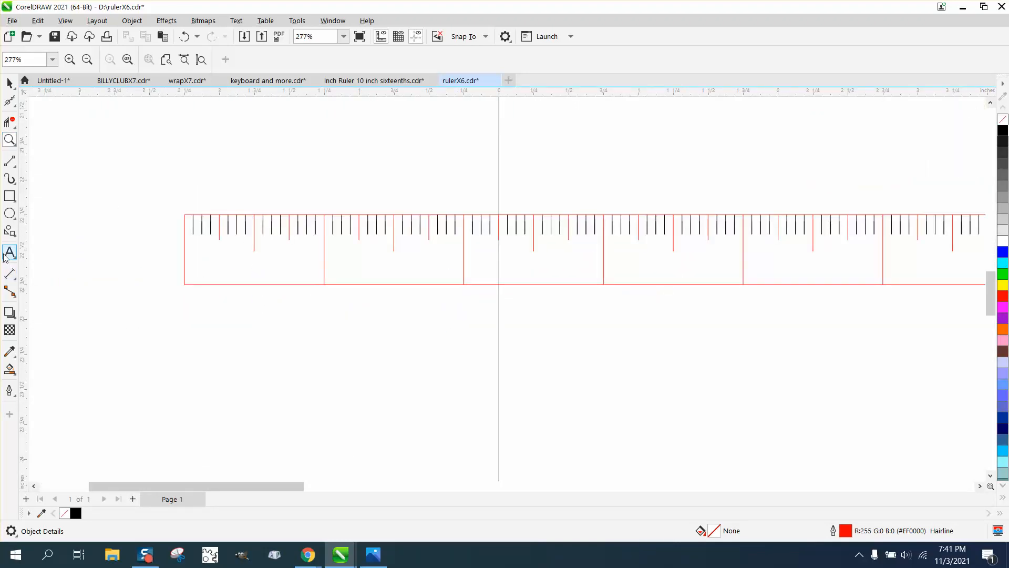
pyautogui.click(8, 254)
pyautogui.click(56, 248)
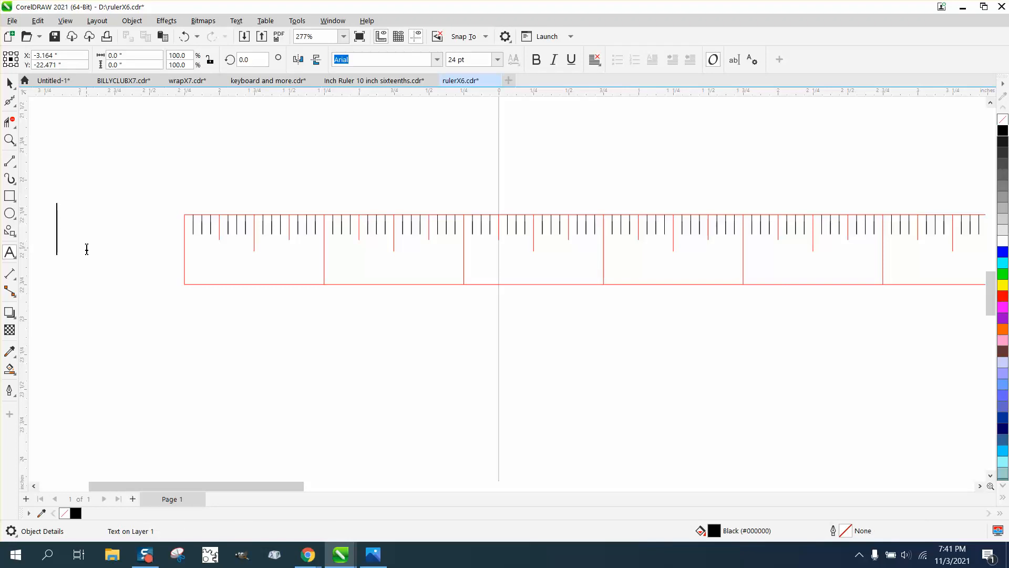
pyautogui.write('1')
pyautogui.press('Escape')
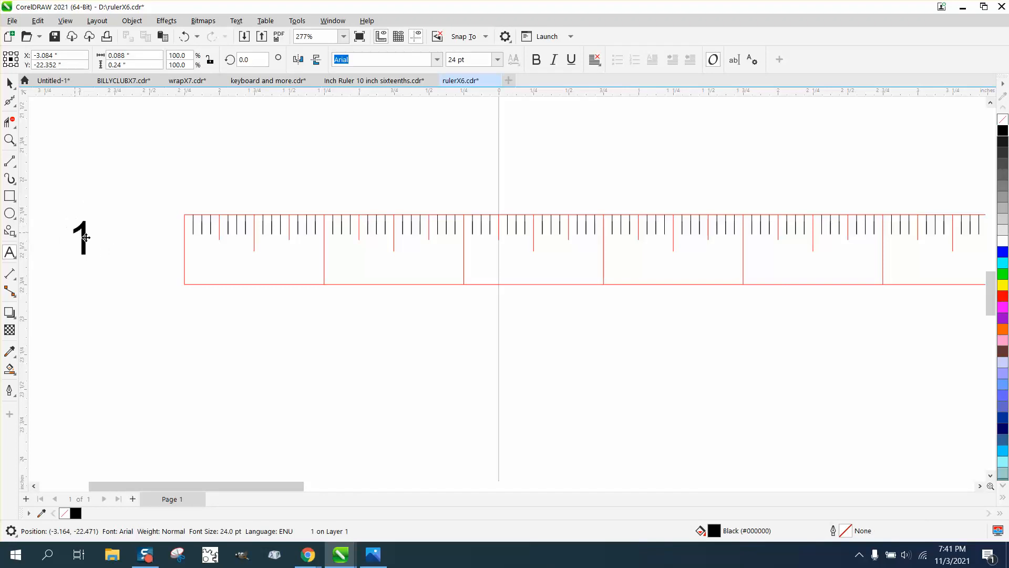
pyautogui.moveTo(85, 239); pyautogui.dragTo(322, 260)
# Step: Set the number 1 text to center alignment and deselect it
pyautogui.click(598, 62)
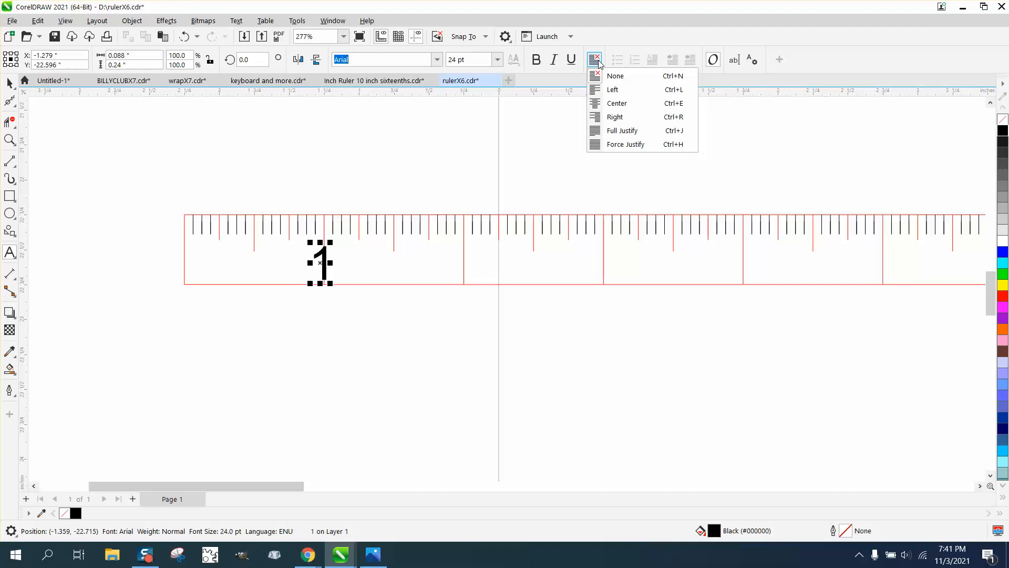
pyautogui.click(615, 103)
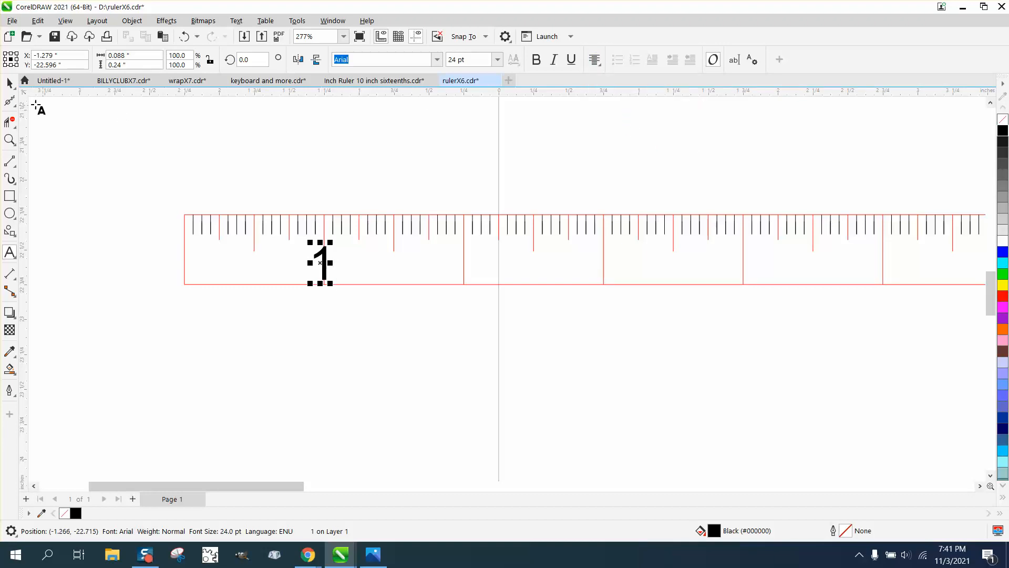
pyautogui.click(9, 82)
pyautogui.click(310, 167)
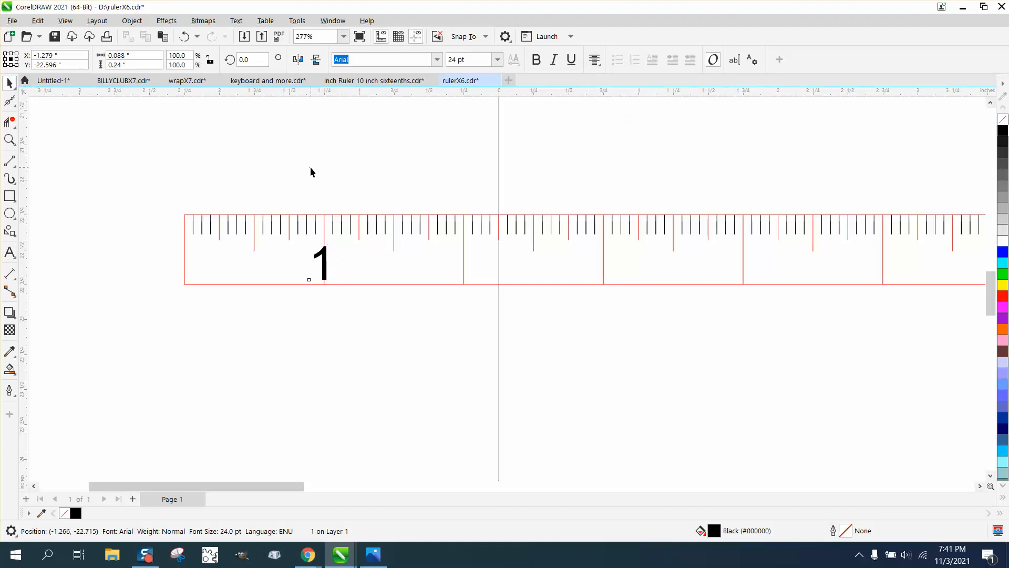
# Step: Duplicate the number 1 at 1-inch intervals onto every following inch line, up to the twelfth
pyautogui.click(325, 263)
pyautogui.hotkey('ctrl', 'd')
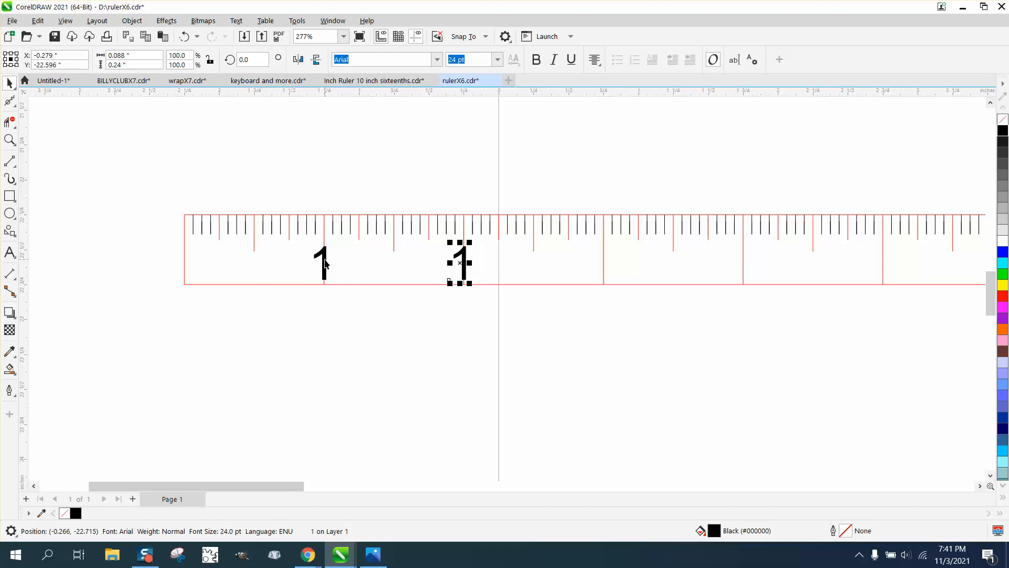
pyautogui.hotkey('ctrl', 'd')
pyautogui.hotkey('ctrl', 'd')
pyautogui.hotkey('ctrl', 'd')
pyautogui.hotkey('ctrl', 'd')
pyautogui.hotkey('ctrl', 'd')
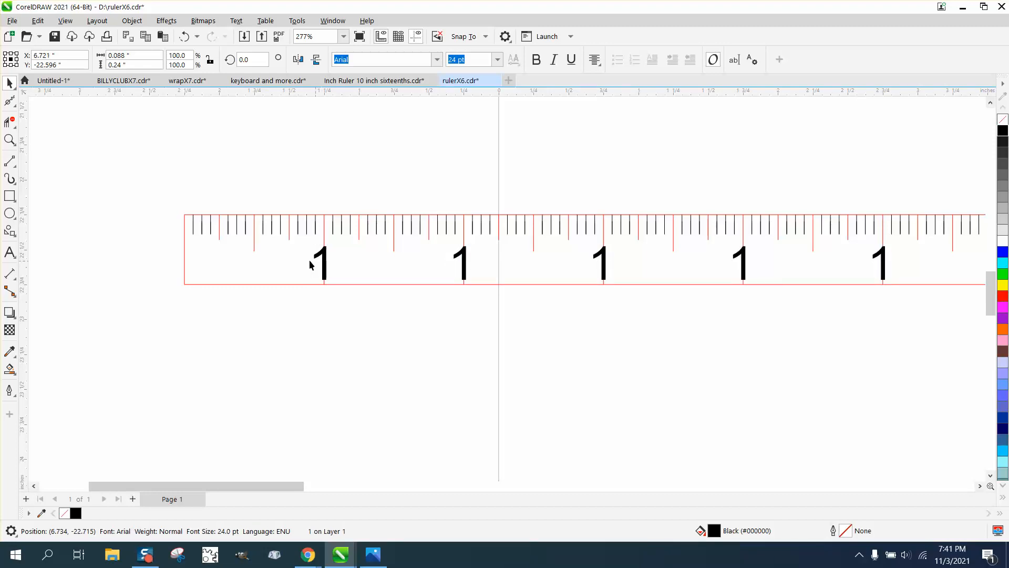
pyautogui.scroll(-4, 268, 260)
pyautogui.hotkey('ctrl', 'd')
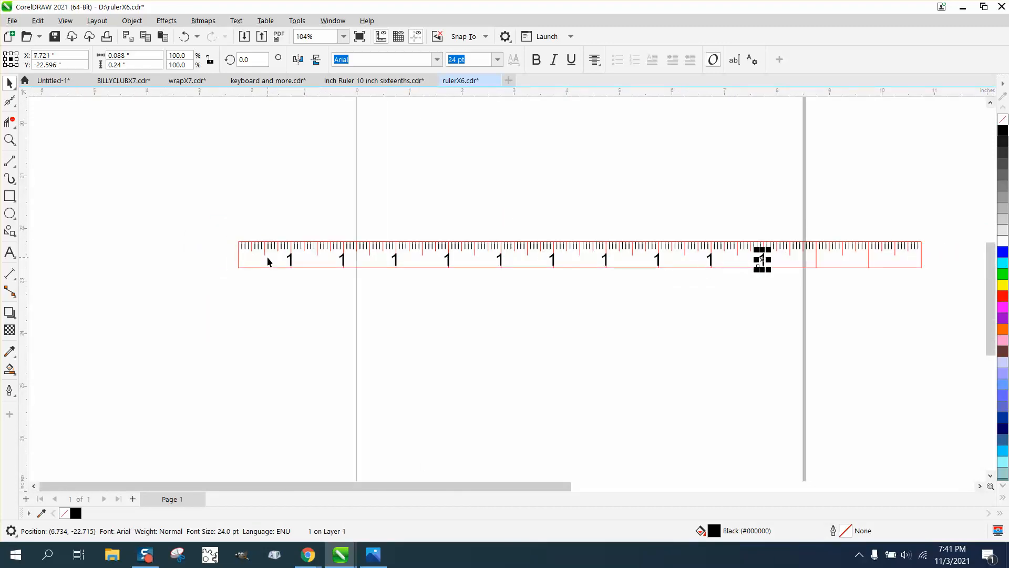
pyautogui.hotkey('ctrl', 'd')
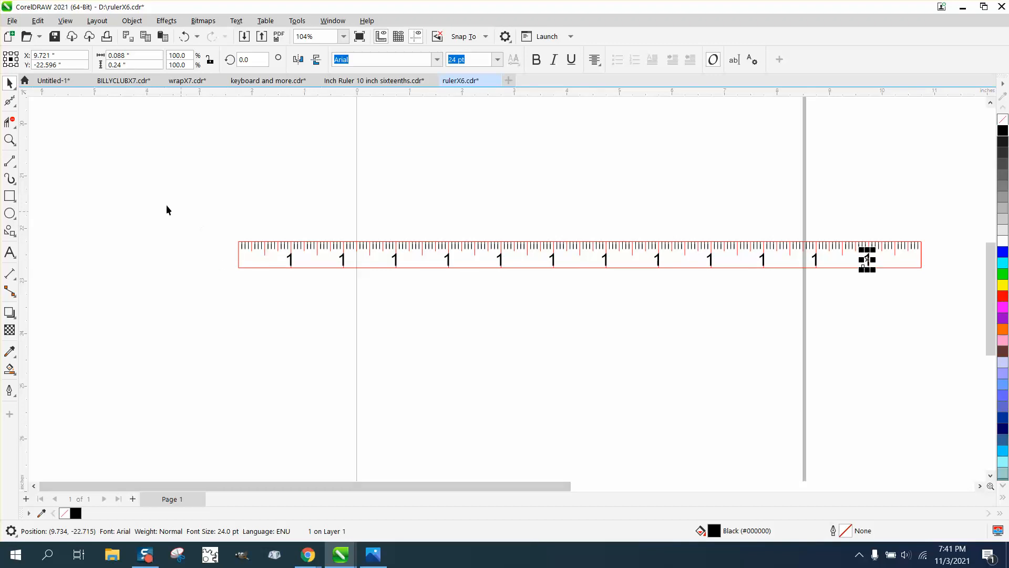
# Step: Change the number on the twelfth inch line to 12
pyautogui.click(9, 139)
pyautogui.moveTo(794, 228); pyautogui.dragTo(905, 300)
pyautogui.click(10, 81)
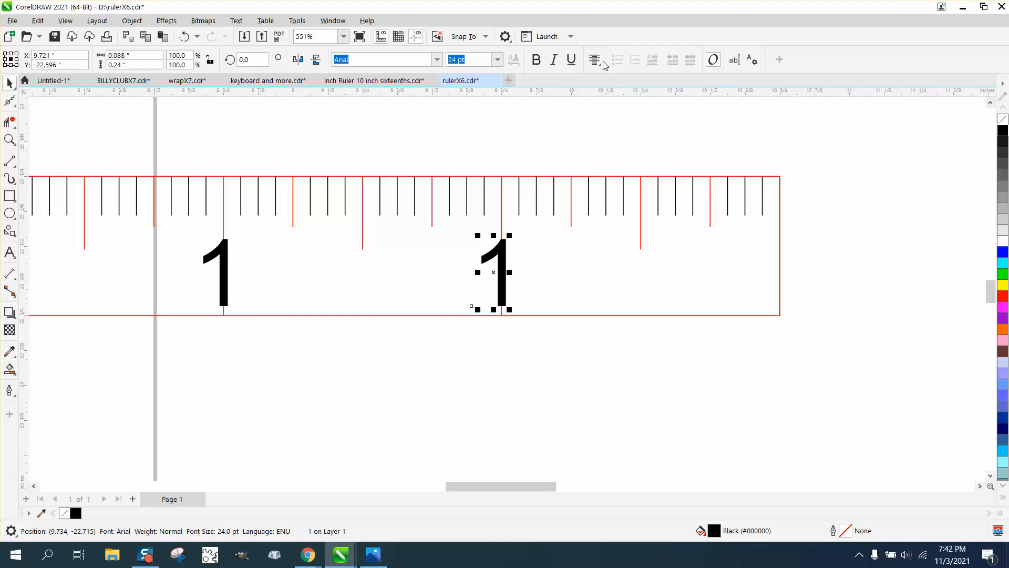
pyautogui.click(736, 61)
pyautogui.click(505, 174)
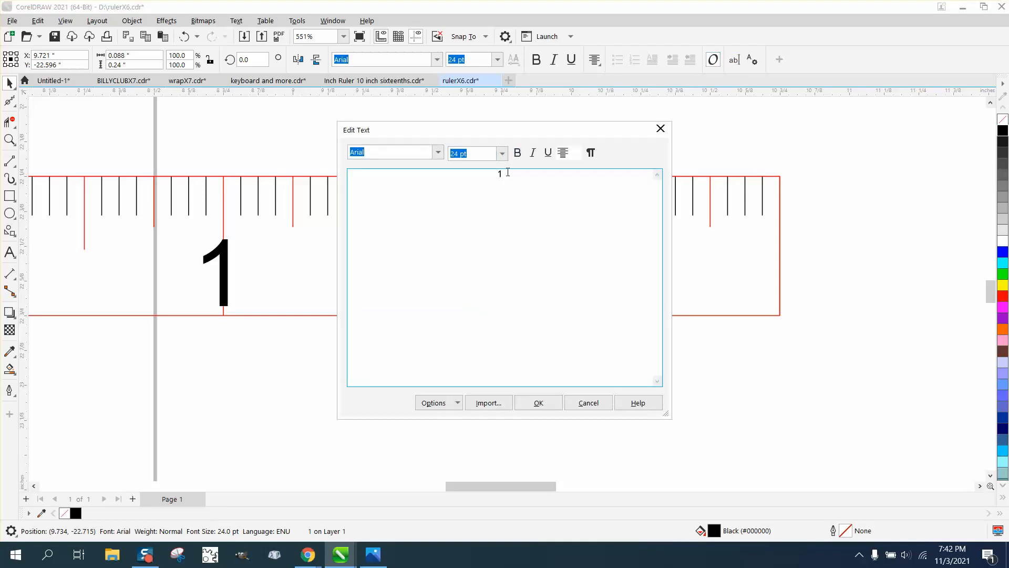
pyautogui.write('2')
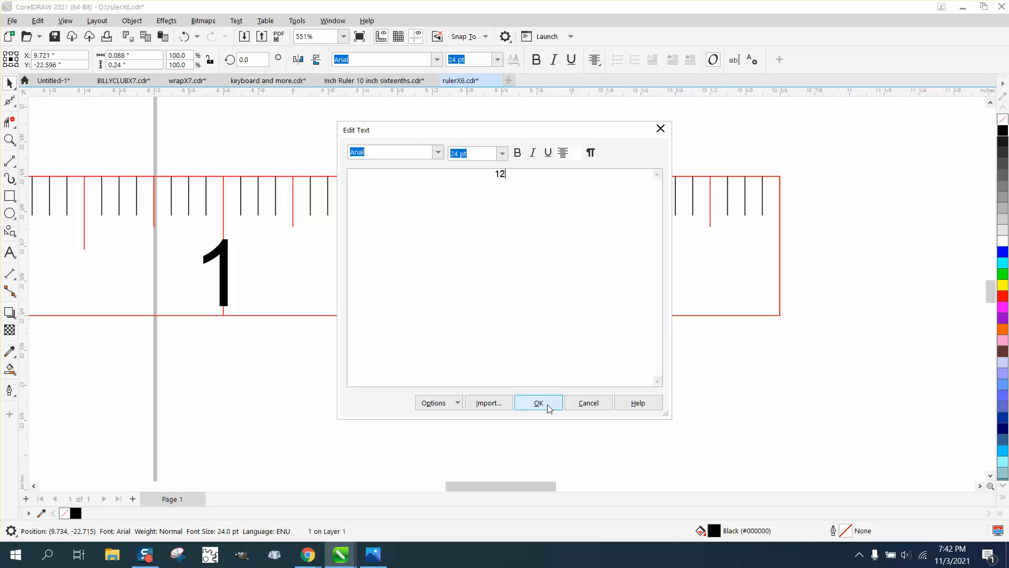
pyautogui.click(538, 403)
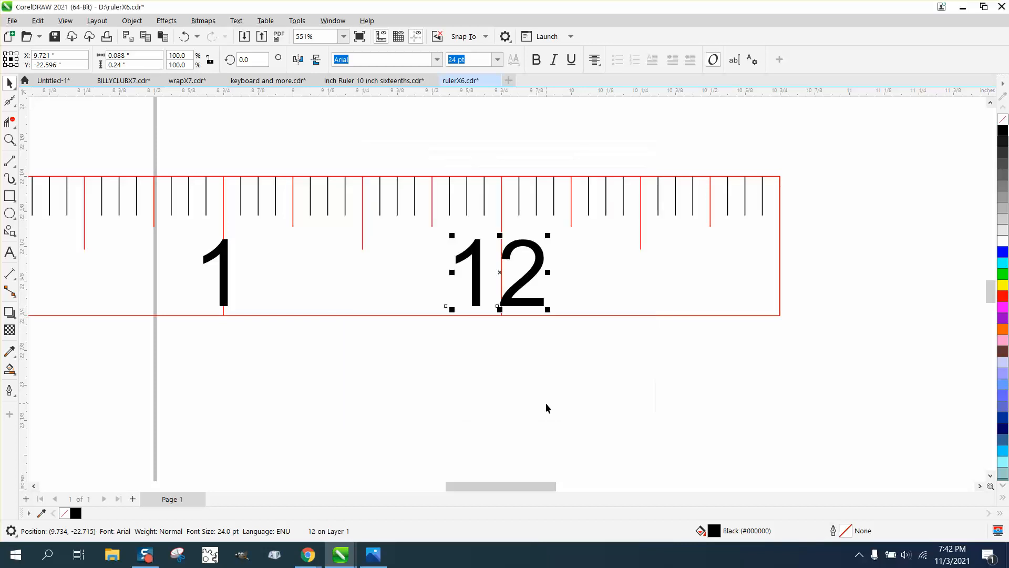
# Step: Change the number on the eleventh inch line to 11
pyautogui.click(225, 273)
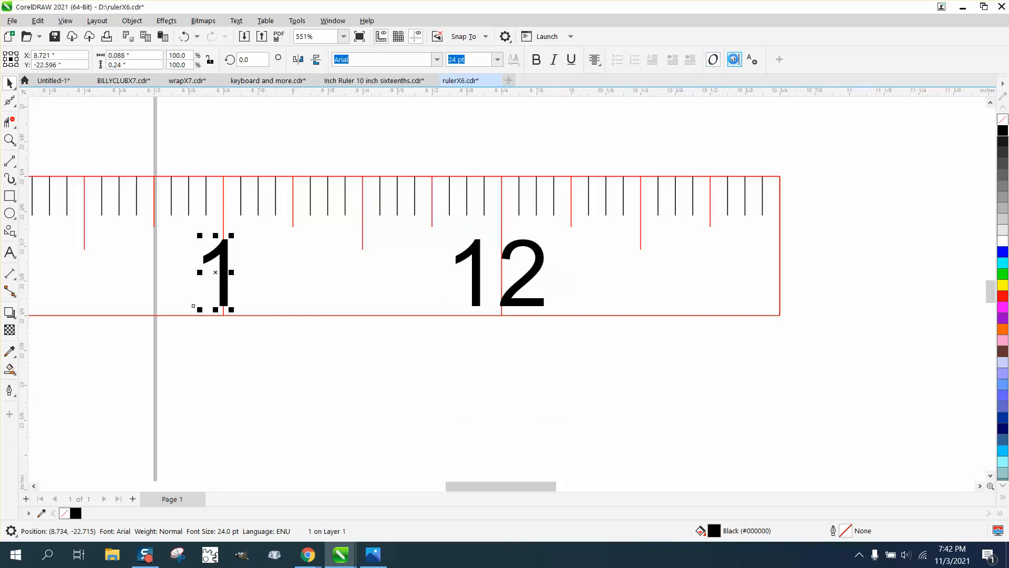
pyautogui.click(736, 61)
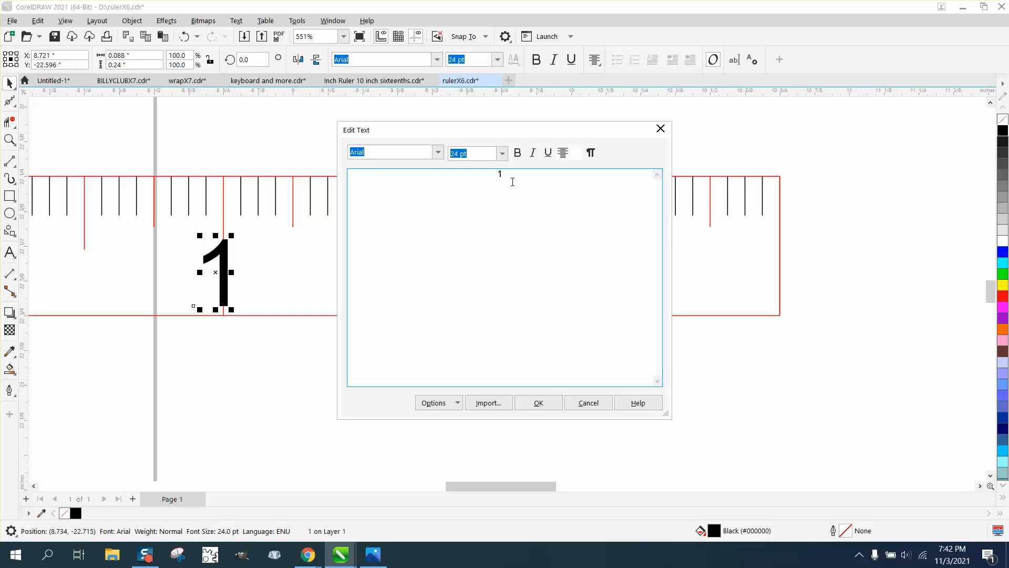
pyautogui.write('1')
pyautogui.click(539, 403)
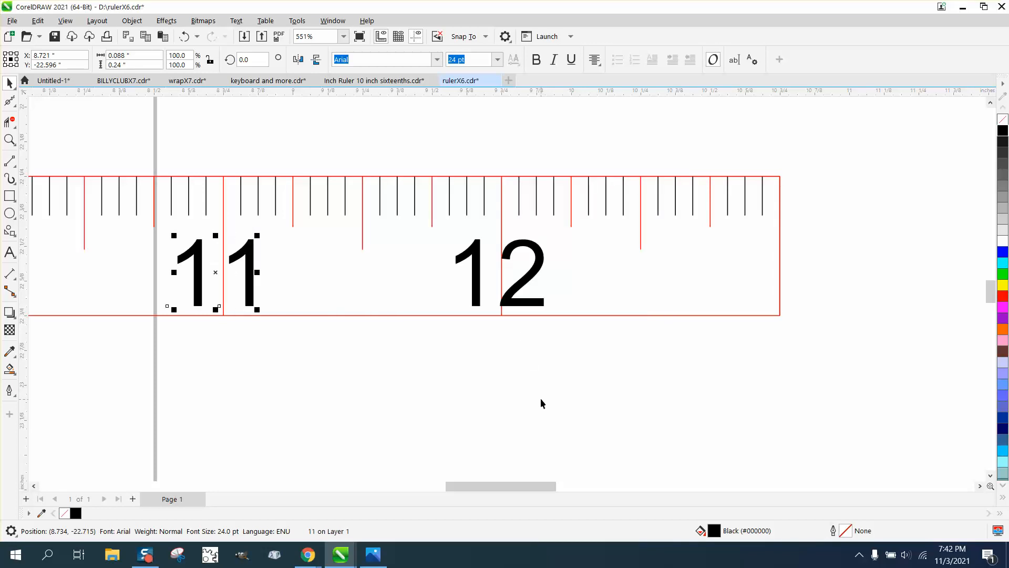
# Step: Examine the numbers on the inch lines along the whole length of the ruler
pyautogui.scroll(-3, 563, 385)
pyautogui.scroll(-2, 569, 384)
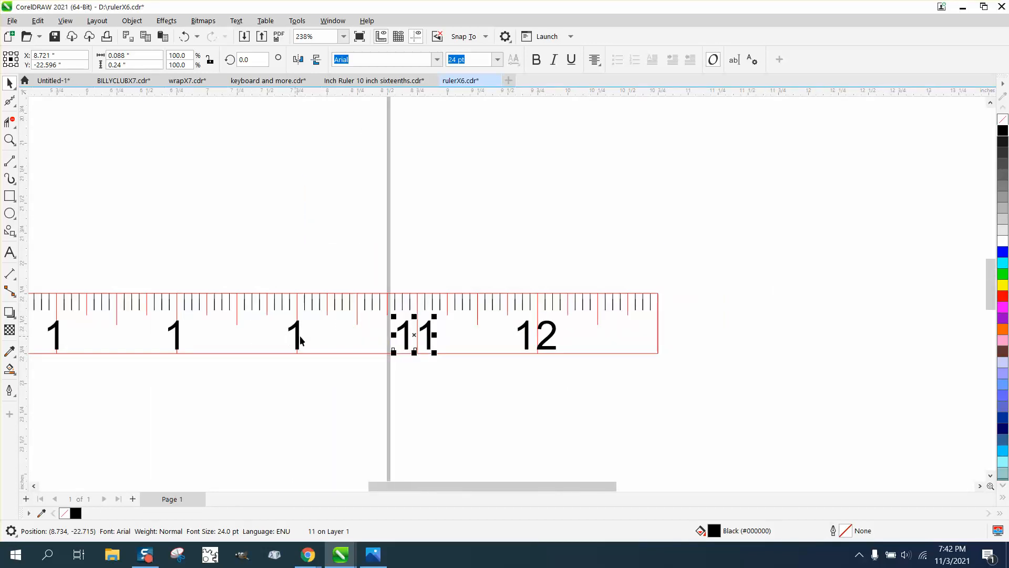
pyautogui.scroll(-3, 468, 316)
pyautogui.scroll(-2, 382, 348)
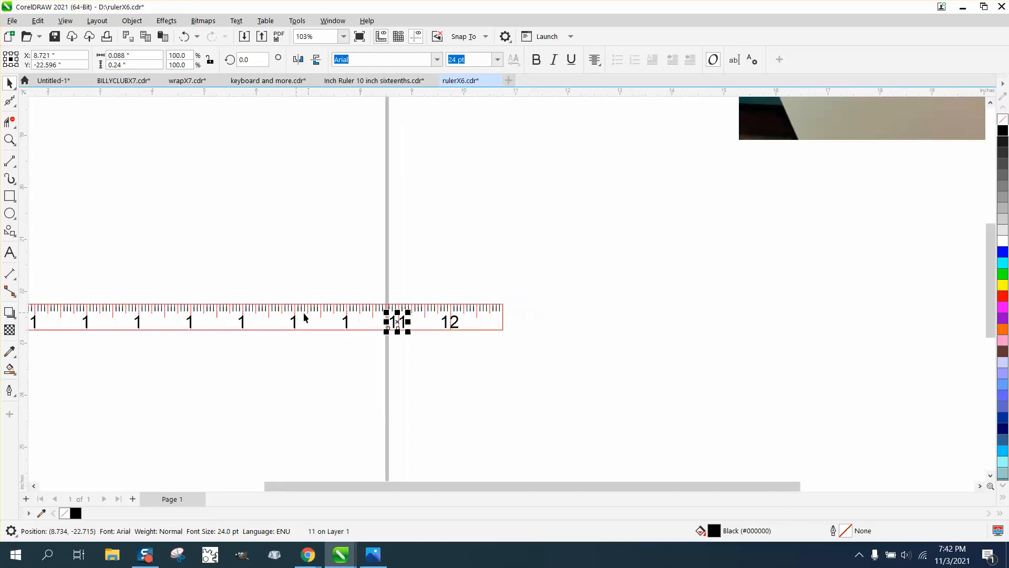
pyautogui.click(9, 140)
pyautogui.moveTo(205, 273); pyautogui.dragTo(445, 385)
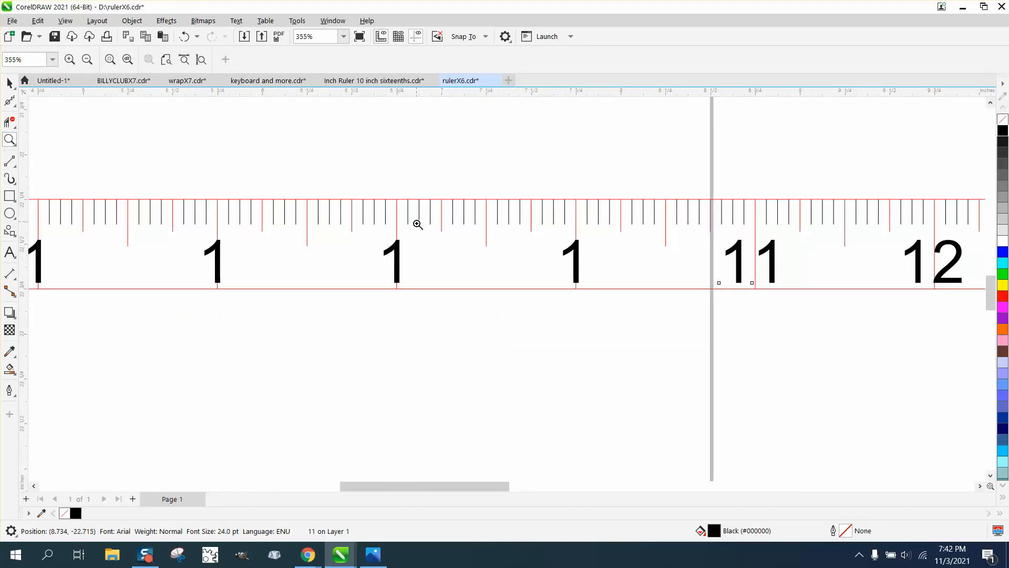
pyautogui.scroll(-6, 418, 225)
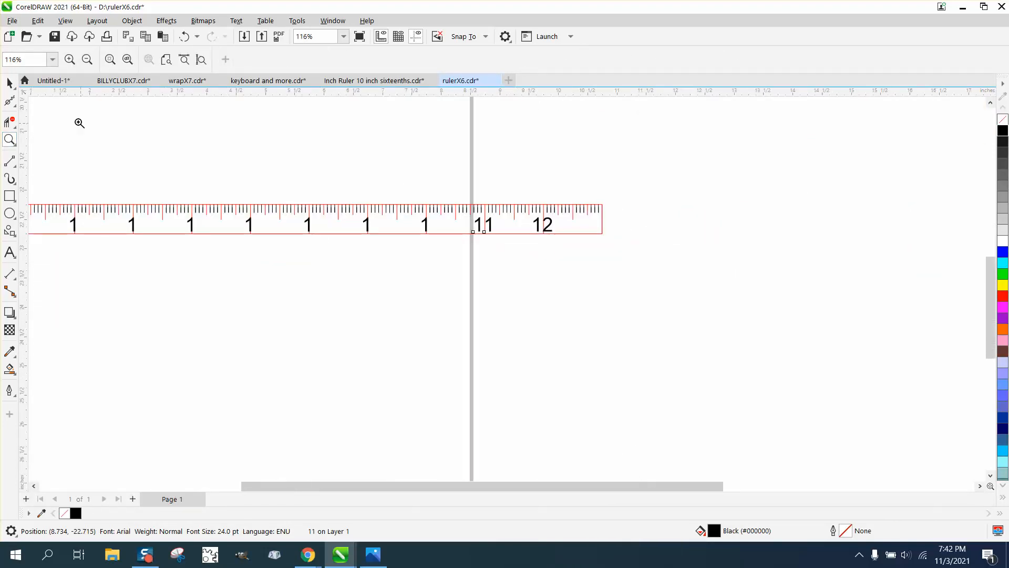
pyautogui.scroll(-2, 332, 189)
pyautogui.click(10, 83)
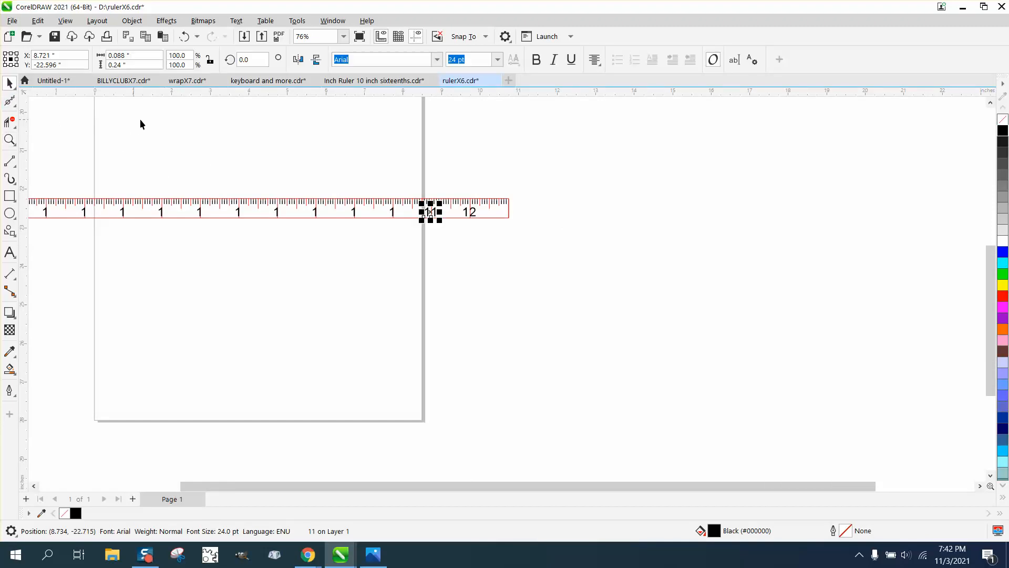
pyautogui.click(10, 140)
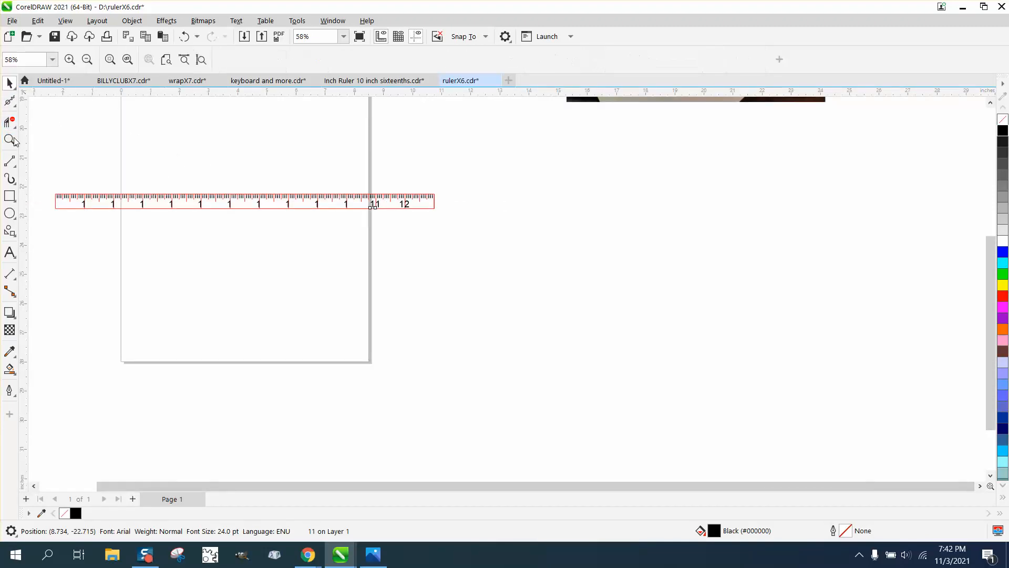
pyautogui.moveTo(58, 178); pyautogui.dragTo(497, 256)
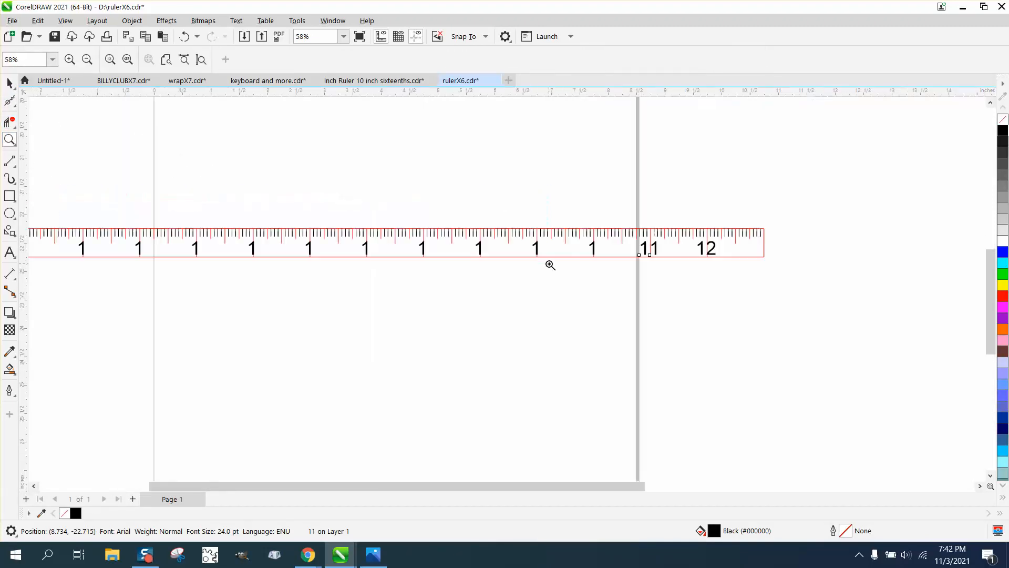
pyautogui.moveTo(149, 208); pyautogui.dragTo(352, 303)
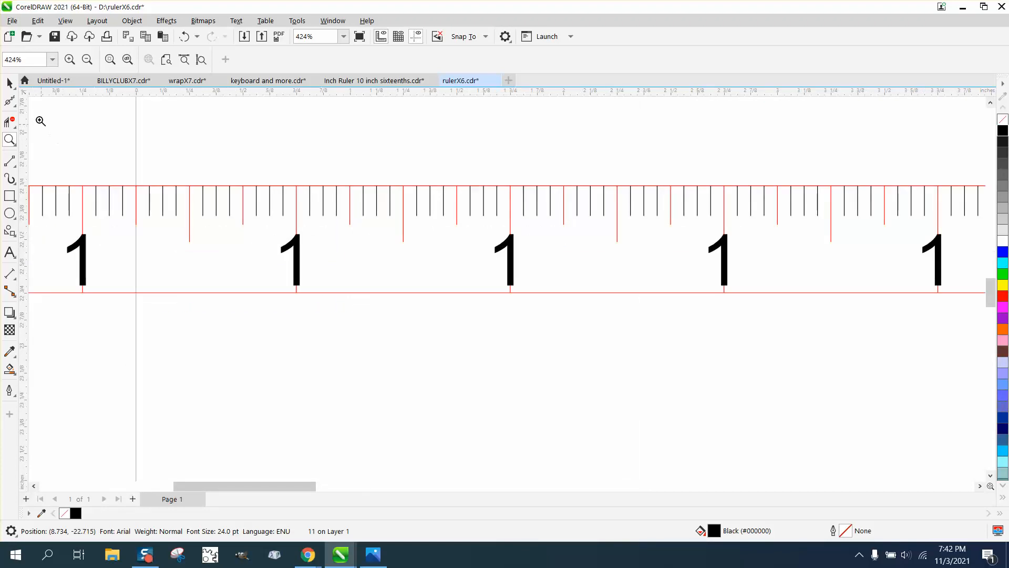
pyautogui.click(10, 84)
pyautogui.scroll(-5, 367, 253)
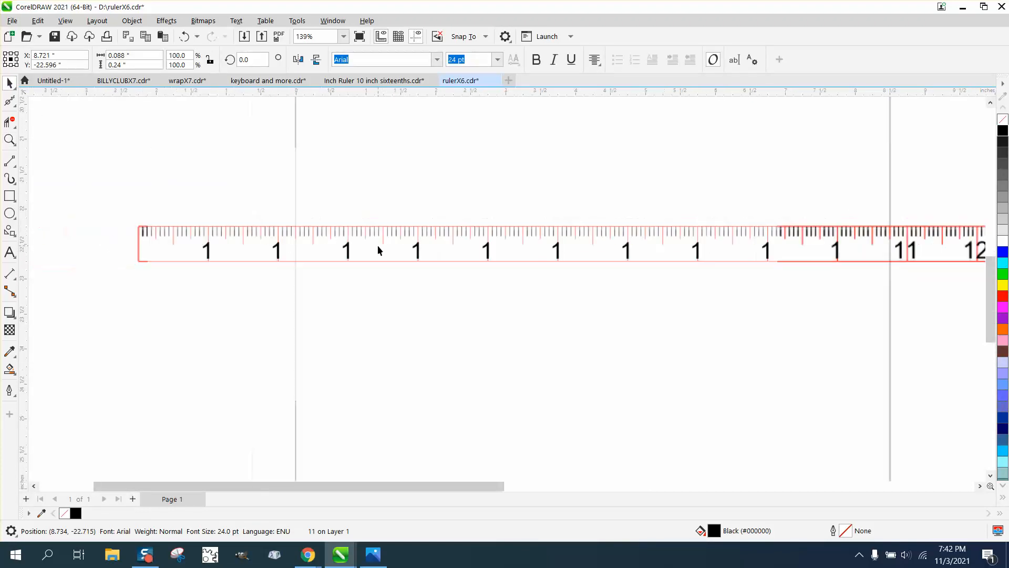
pyautogui.scroll(-1, 316, 242)
# Step: Try to select the red quarter-inch tick in the first inch on its own
pyautogui.click(10, 140)
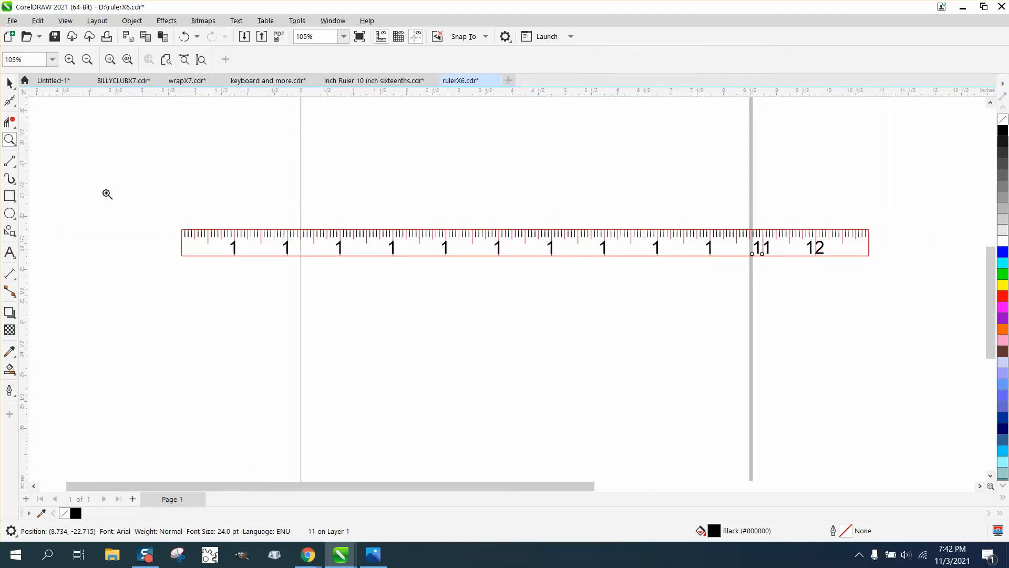
pyautogui.moveTo(180, 224); pyautogui.dragTo(293, 269)
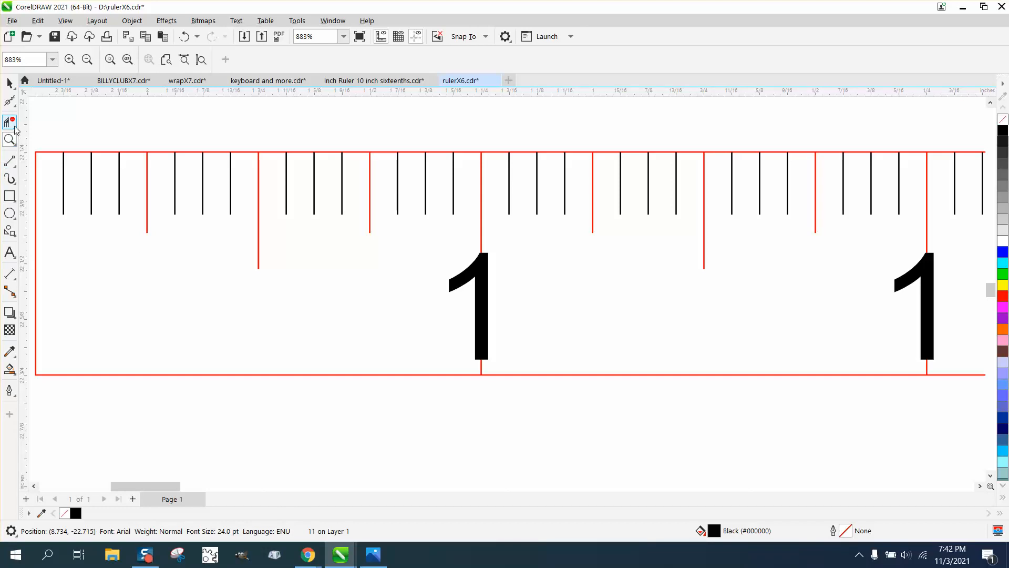
pyautogui.click(10, 83)
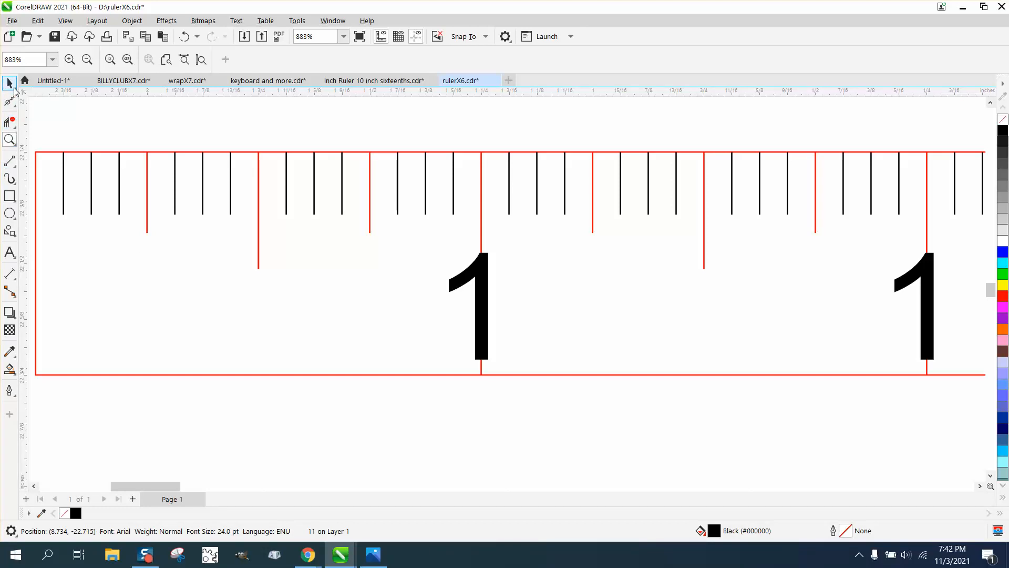
pyautogui.click(122, 234)
pyautogui.moveTo(119, 229); pyautogui.dragTo(149, 239)
pyautogui.scroll(-1, 135, 221)
pyautogui.scroll(-6, 135, 221)
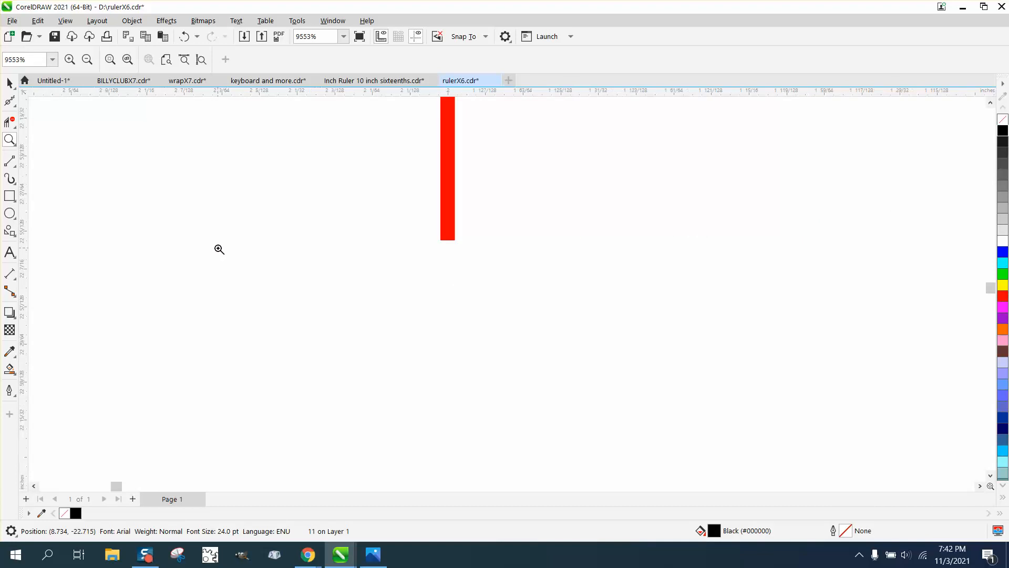
pyautogui.click(9, 83)
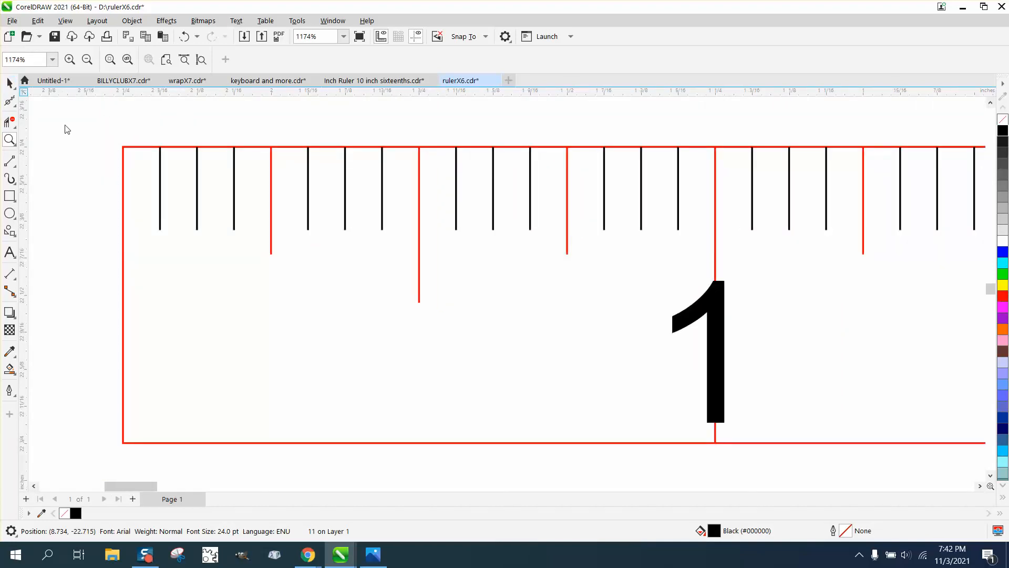
pyautogui.click(196, 251)
pyautogui.click(147, 253)
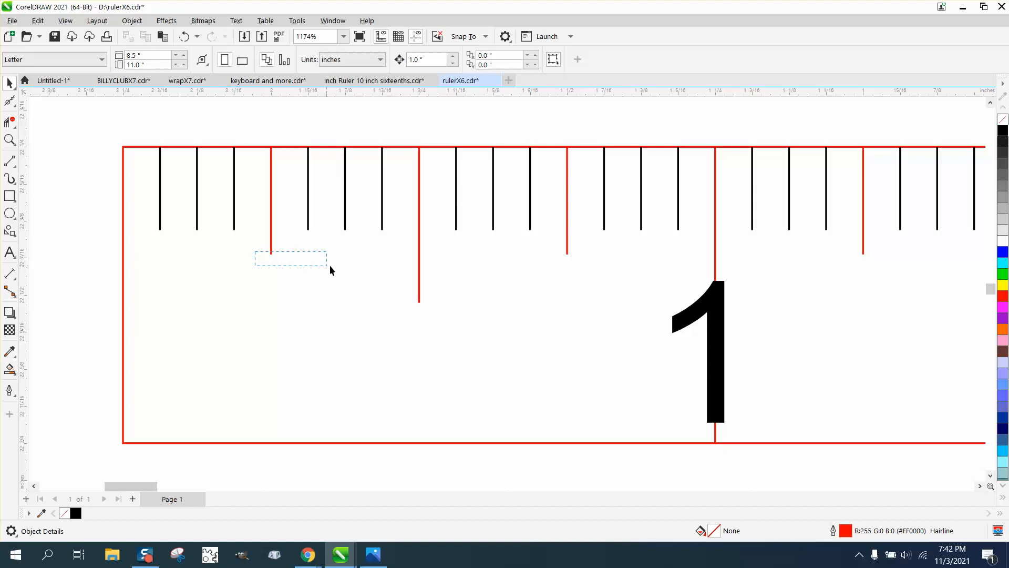
# Step: Lock the ruler's outline rectangle together with the tick group of the first inch, and clear the selection
pyautogui.moveTo(462, 277); pyautogui.dragTo(580, 276)
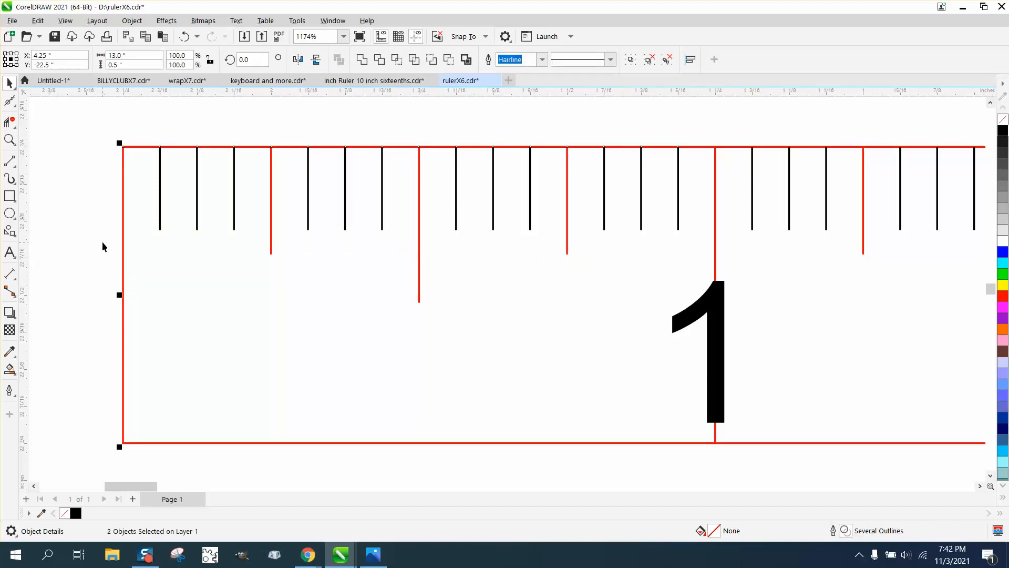
pyautogui.click(131, 21)
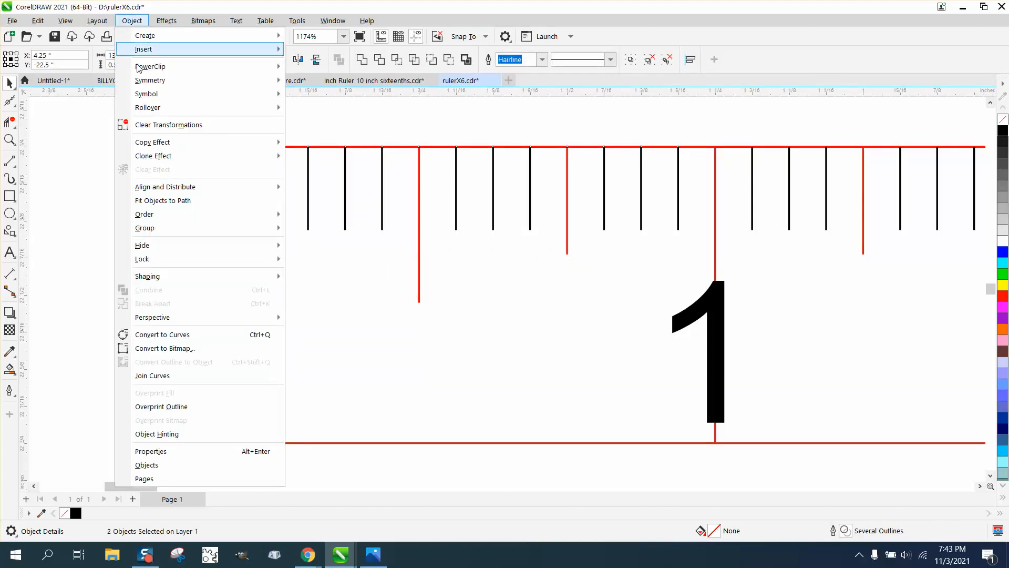
pyautogui.moveTo(156, 261)
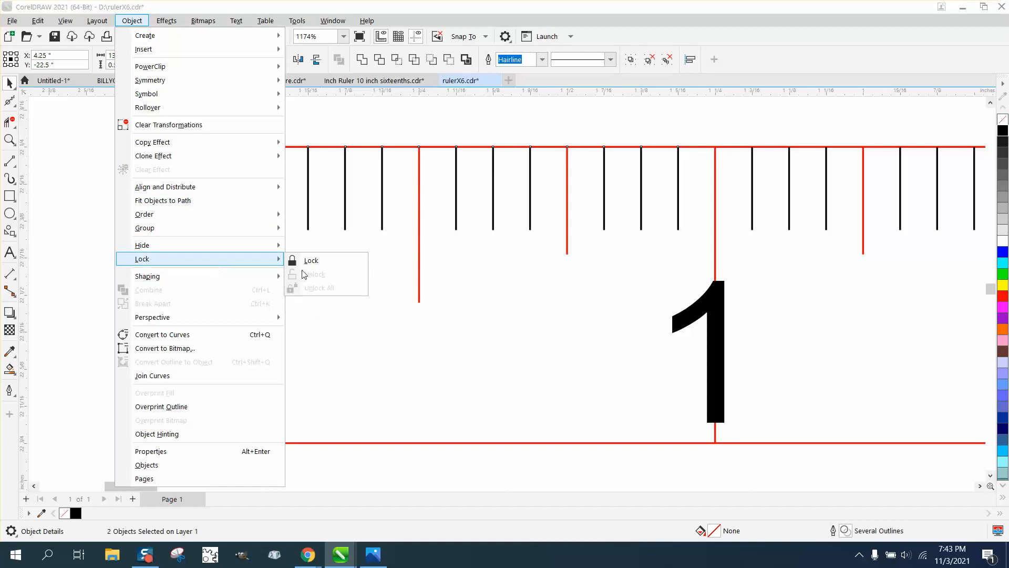
pyautogui.click(313, 261)
pyautogui.click(9, 82)
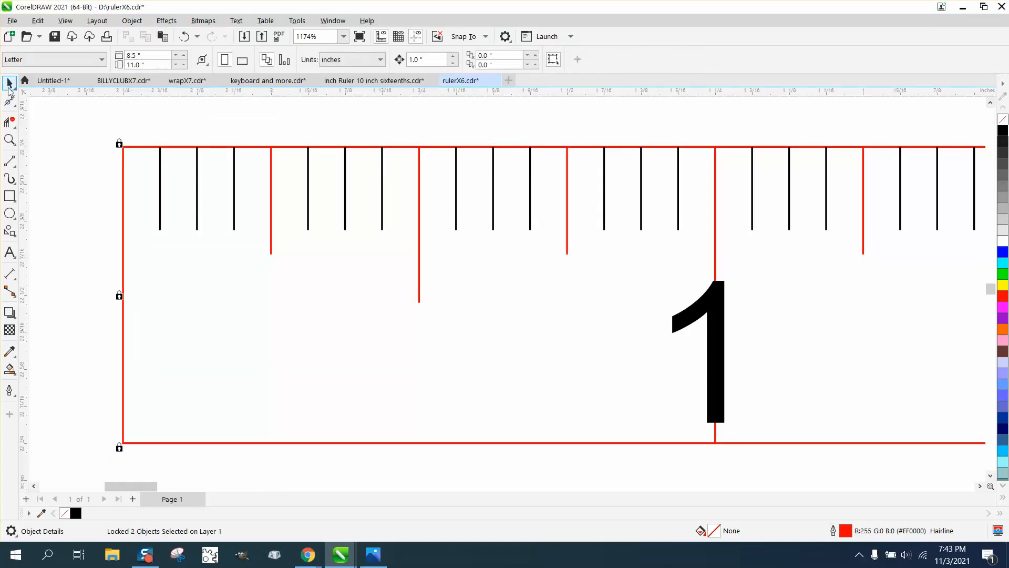
pyautogui.click(89, 220)
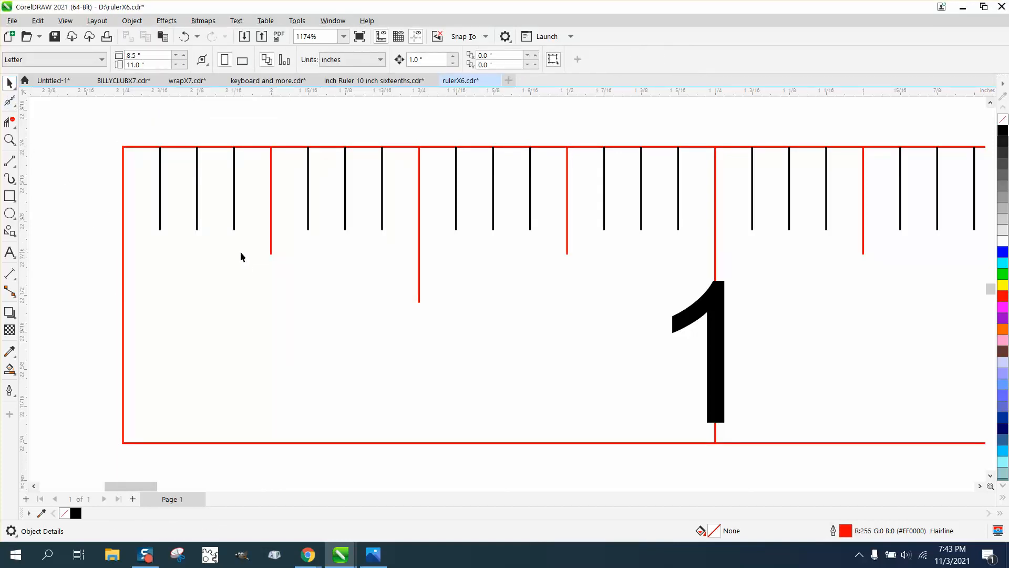
# Step: Unlock only the tick group of the first inch
pyautogui.moveTo(240, 252); pyautogui.dragTo(593, 289)
pyautogui.click(566, 246)
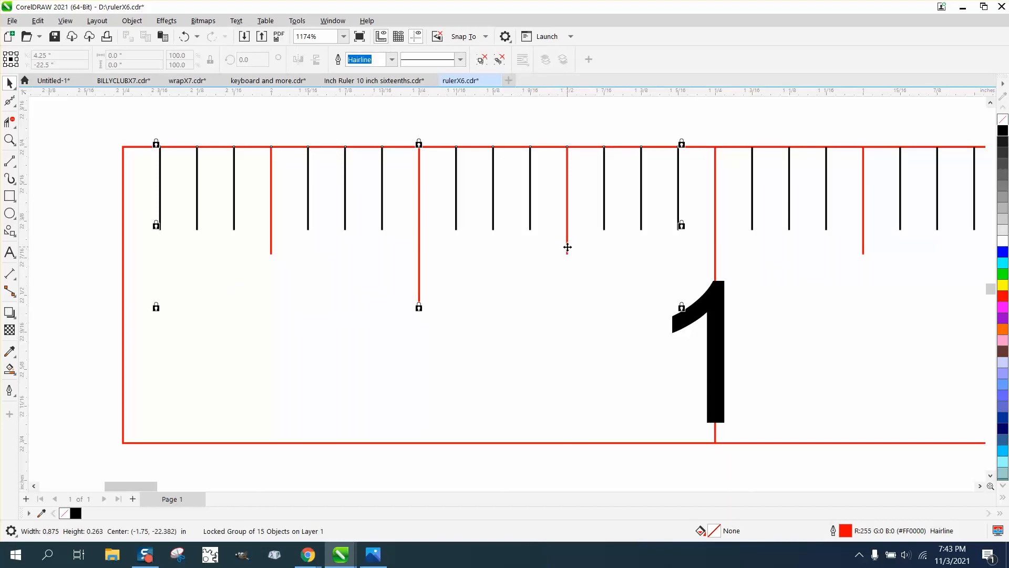
pyautogui.click(138, 22)
pyautogui.moveTo(159, 229)
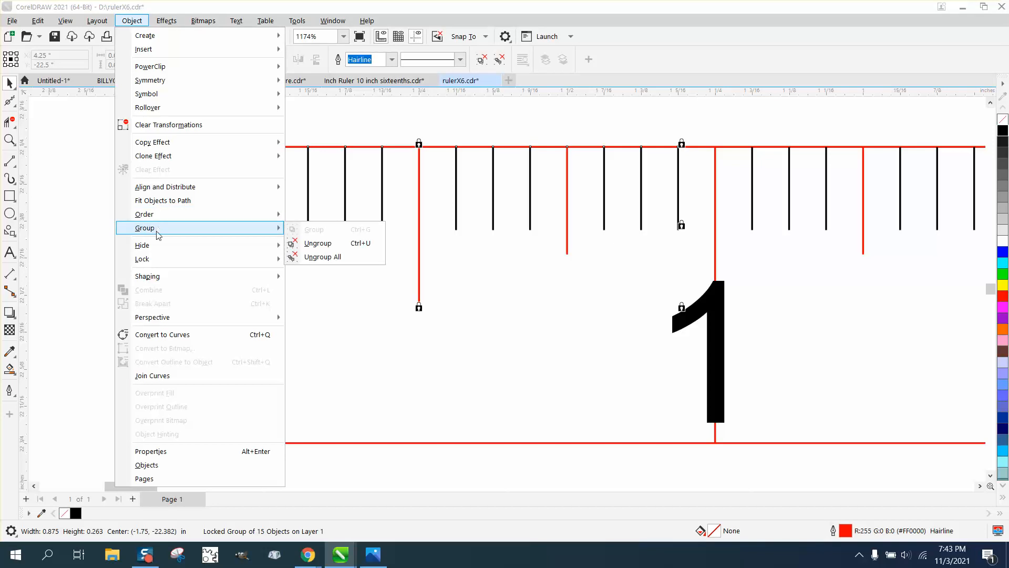
pyautogui.moveTo(162, 260)
pyautogui.click(314, 274)
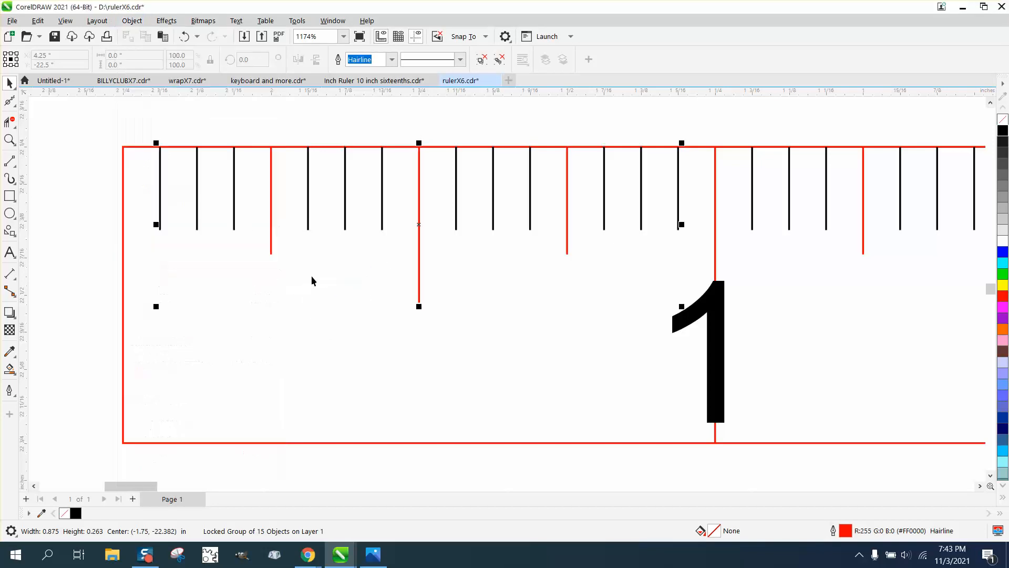
# Step: Select the first inch's tick group without the locked rectangle and make all its outlines black
pyautogui.click(123, 153)
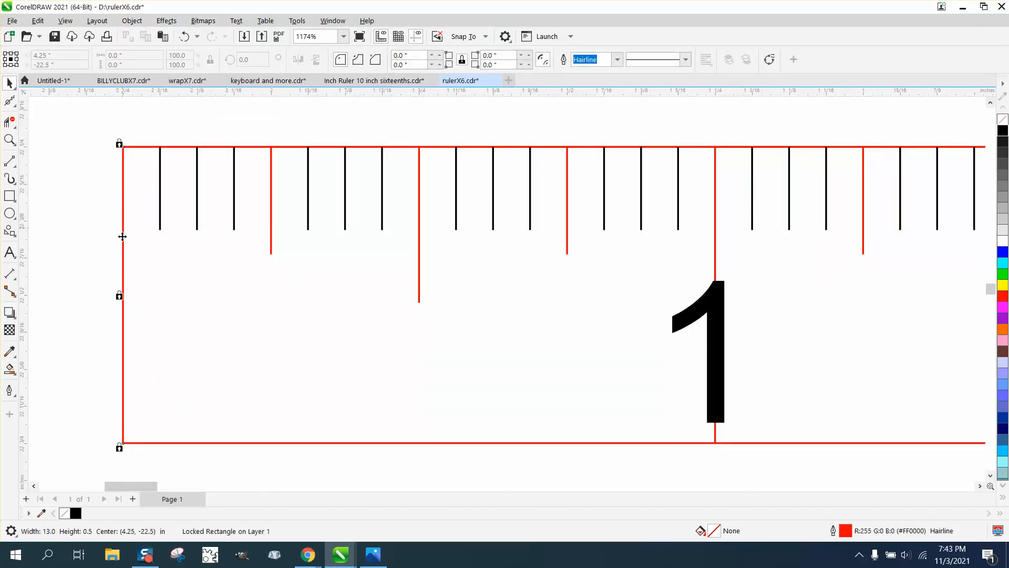
pyautogui.click(270, 215)
pyautogui.click(154, 105)
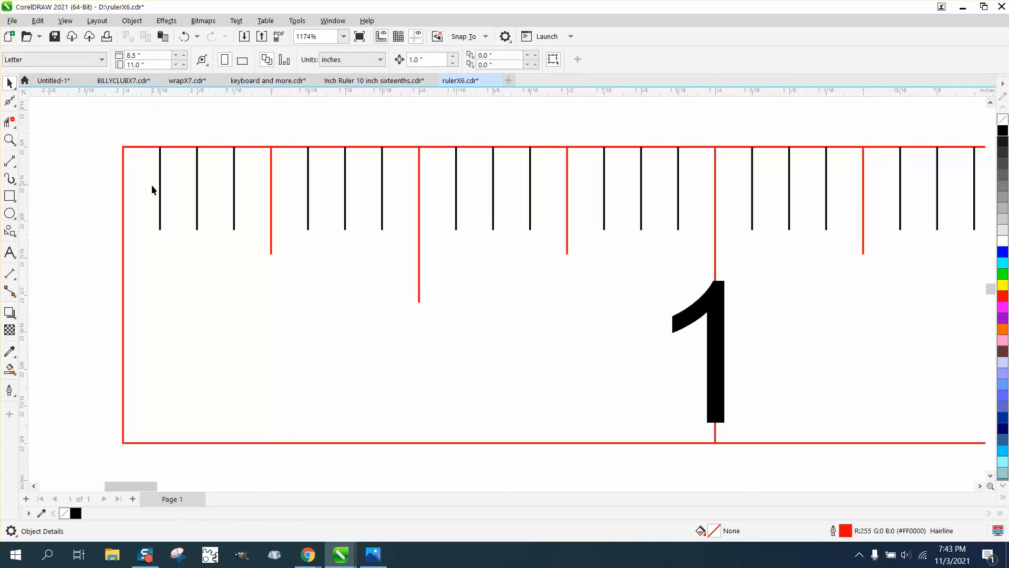
pyautogui.click(138, 189)
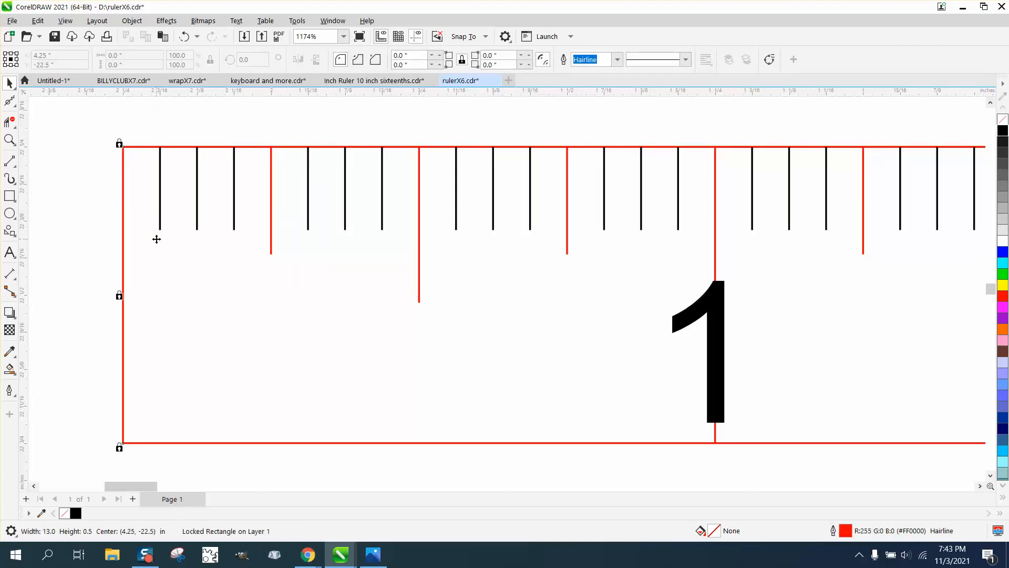
pyautogui.click(175, 248)
pyautogui.moveTo(177, 245); pyautogui.dragTo(604, 298)
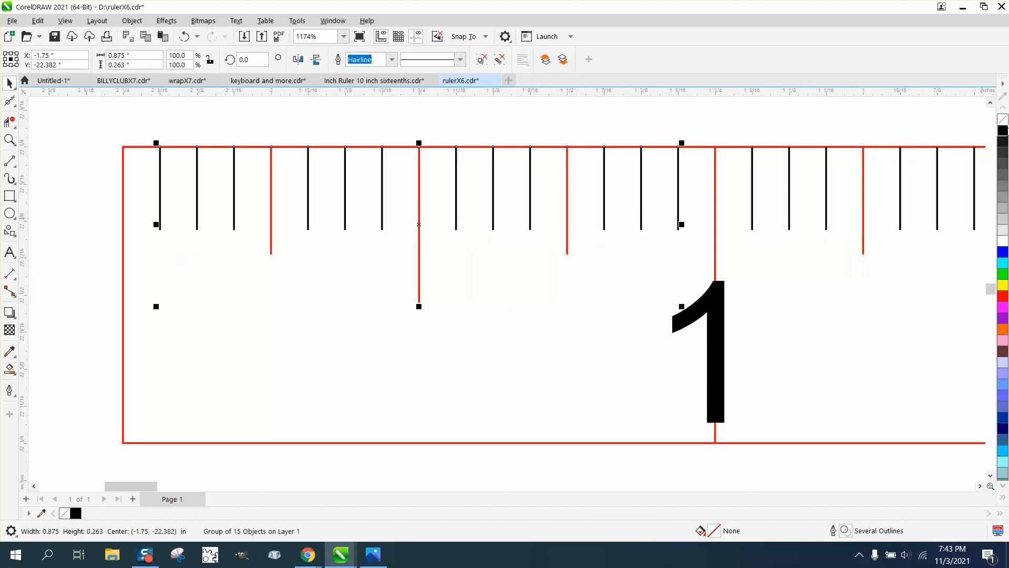
pyautogui.rightClick(1003, 131)
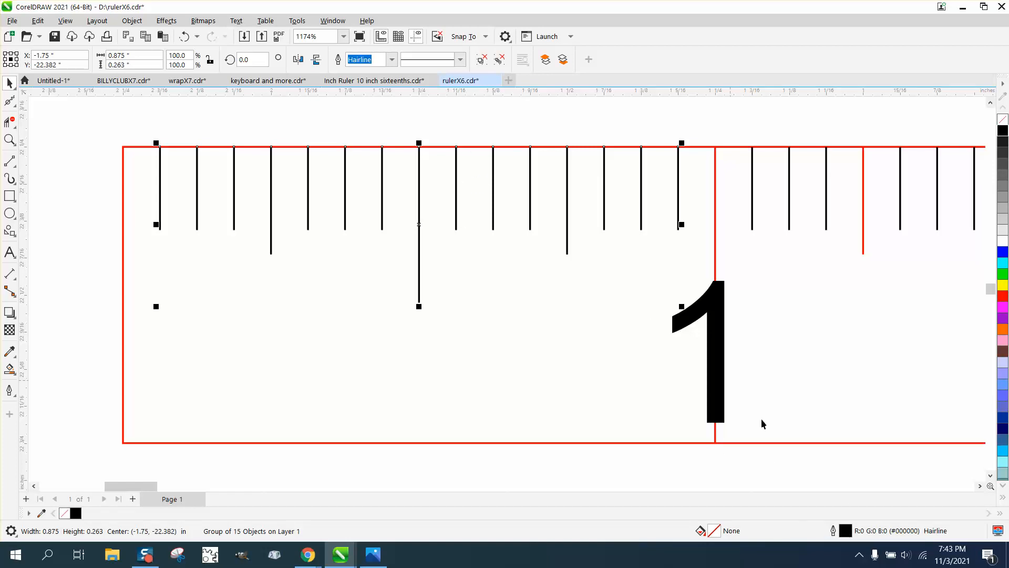
# Step: Try outline widths of 1.0 pt and 0.75 pt on the first inch's tick group, and undo both
pyautogui.click(391, 59)
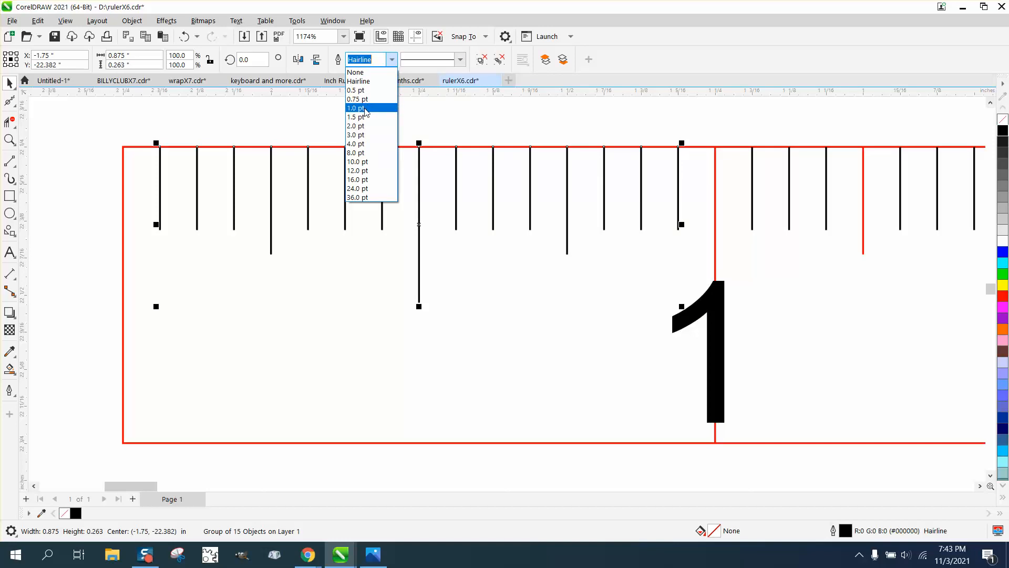
pyautogui.click(366, 109)
pyautogui.click(393, 60)
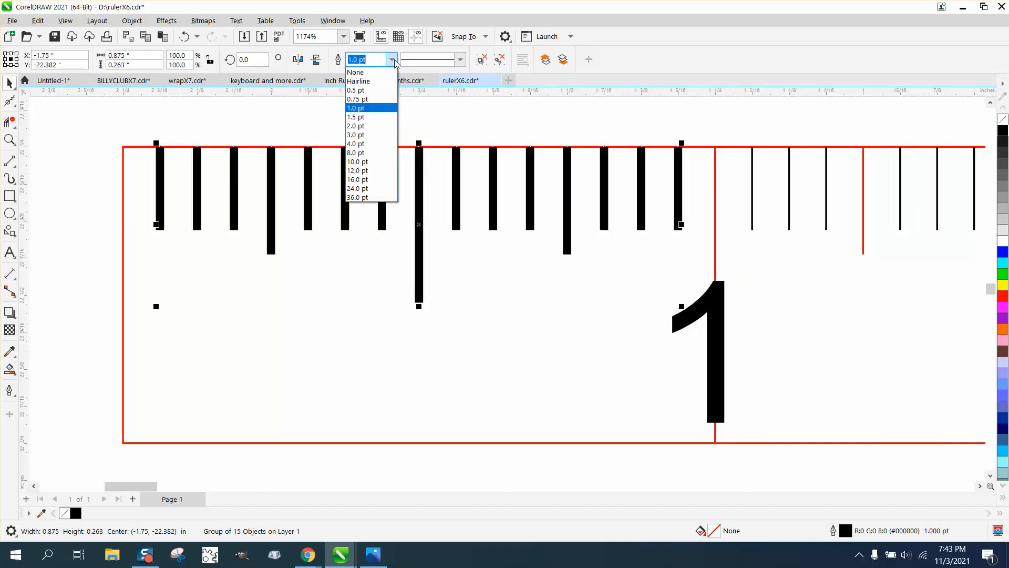
pyautogui.click(366, 100)
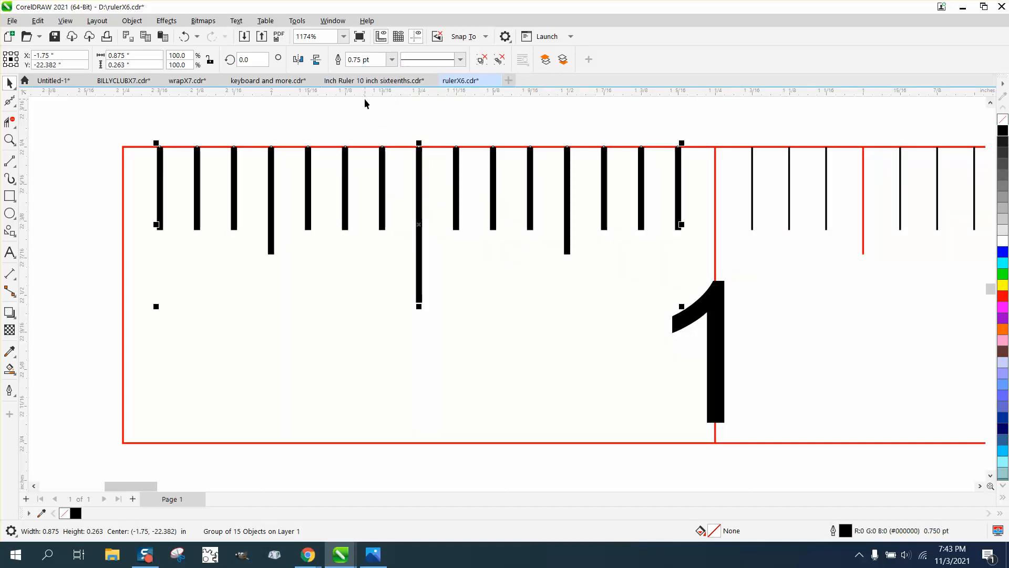
pyautogui.click(184, 36)
pyautogui.click(184, 36)
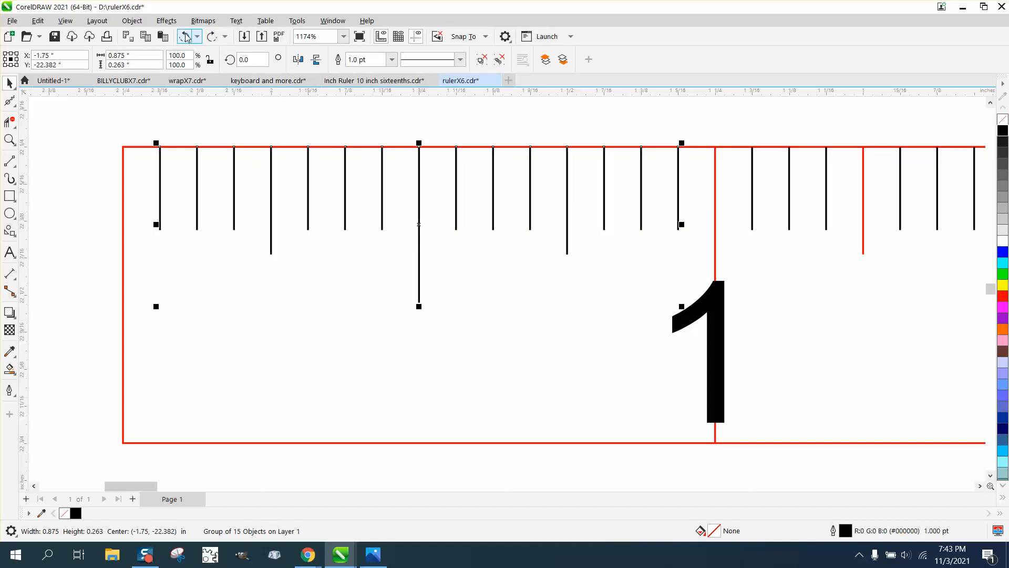
# Step: Ungroup the first inch's tick marks and clear the selection
pyautogui.click(132, 21)
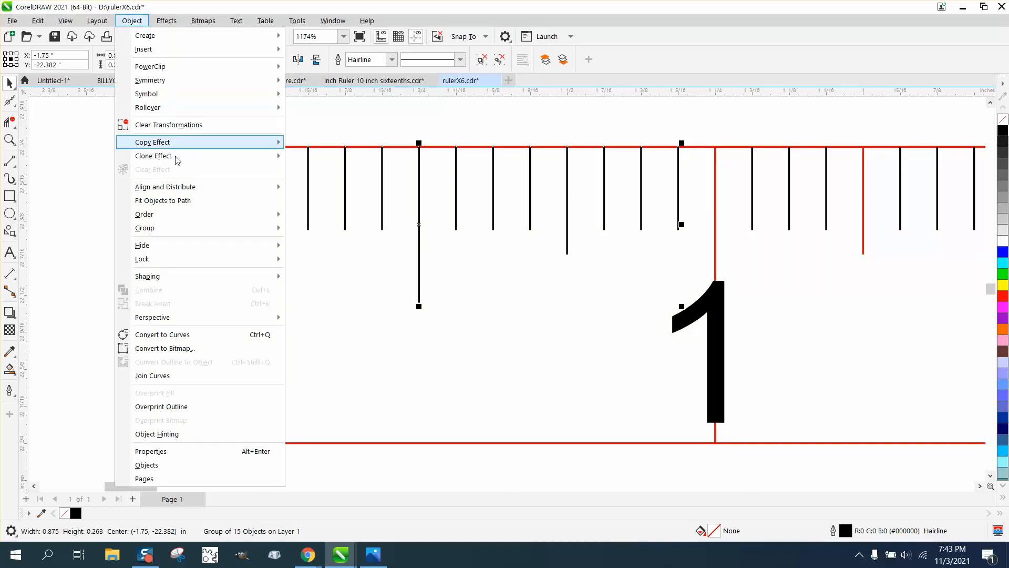
pyautogui.moveTo(176, 232)
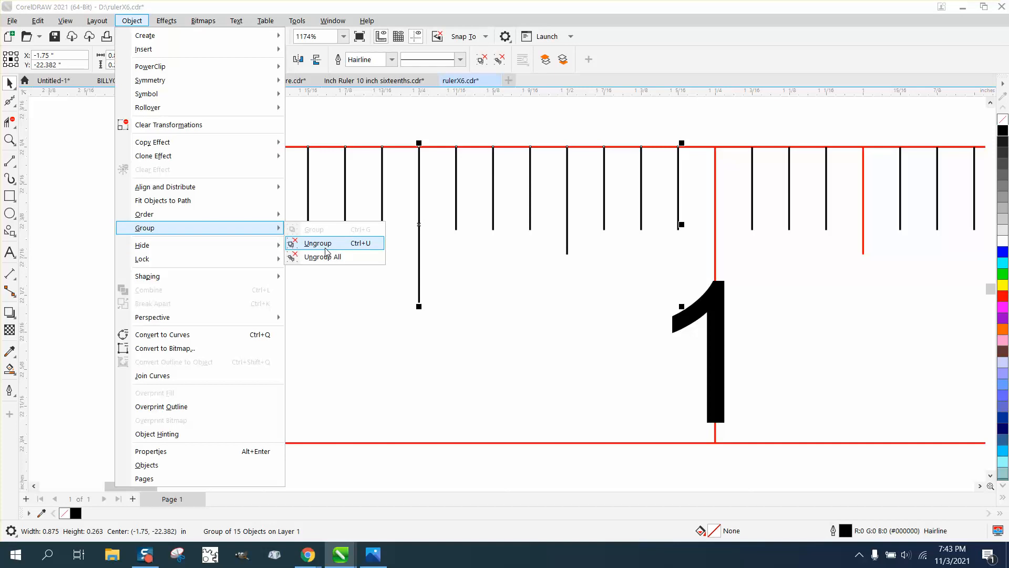
pyautogui.click(326, 246)
pyautogui.click(348, 112)
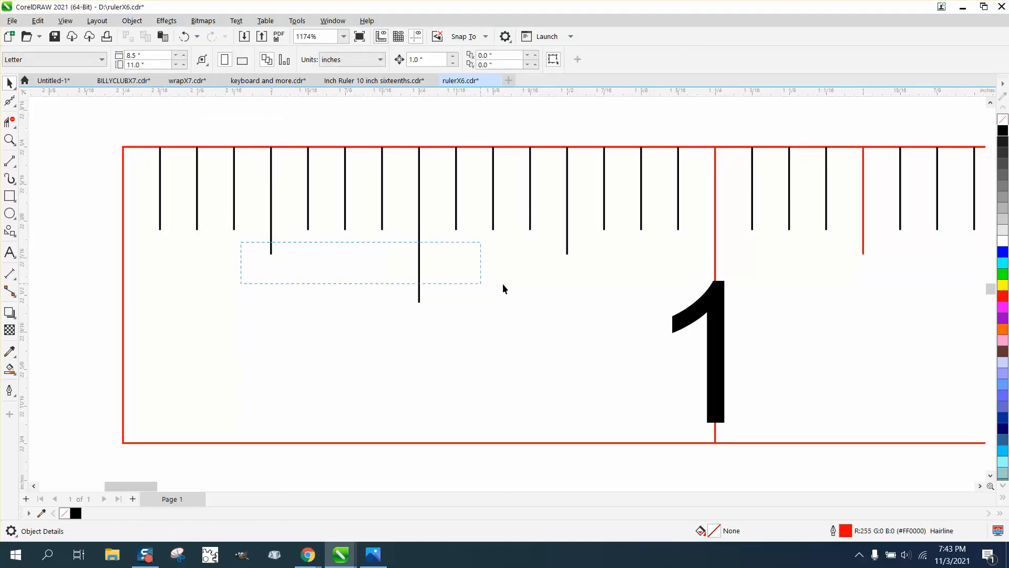
# Step: Select the first inch's quarter-, half- and three-quarter-inch tick marks, make their outlines red and 0.5 pt wide, and clear the selection
pyautogui.moveTo(619, 307); pyautogui.dragTo(619, 308)
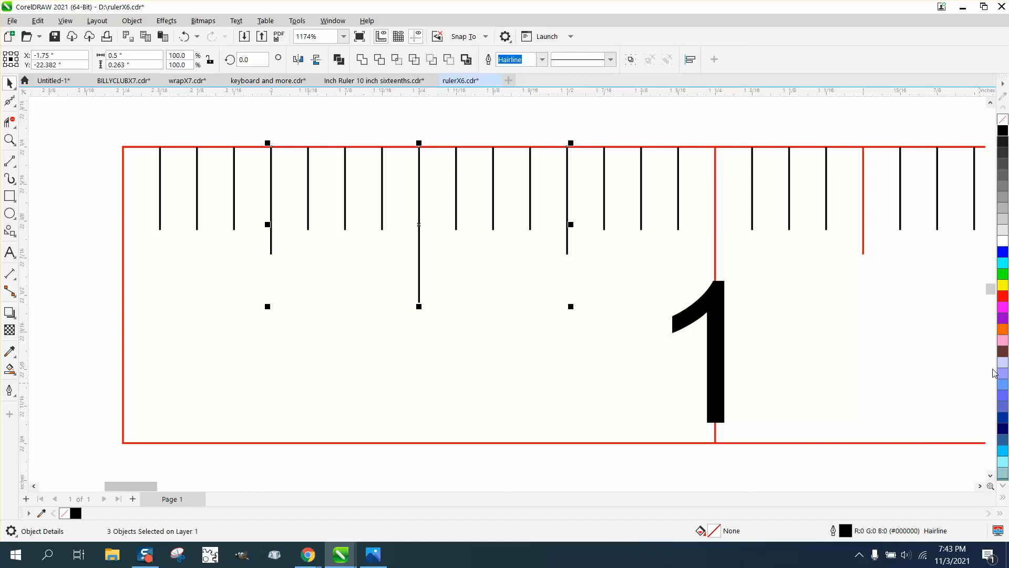
pyautogui.rightClick(1002, 300)
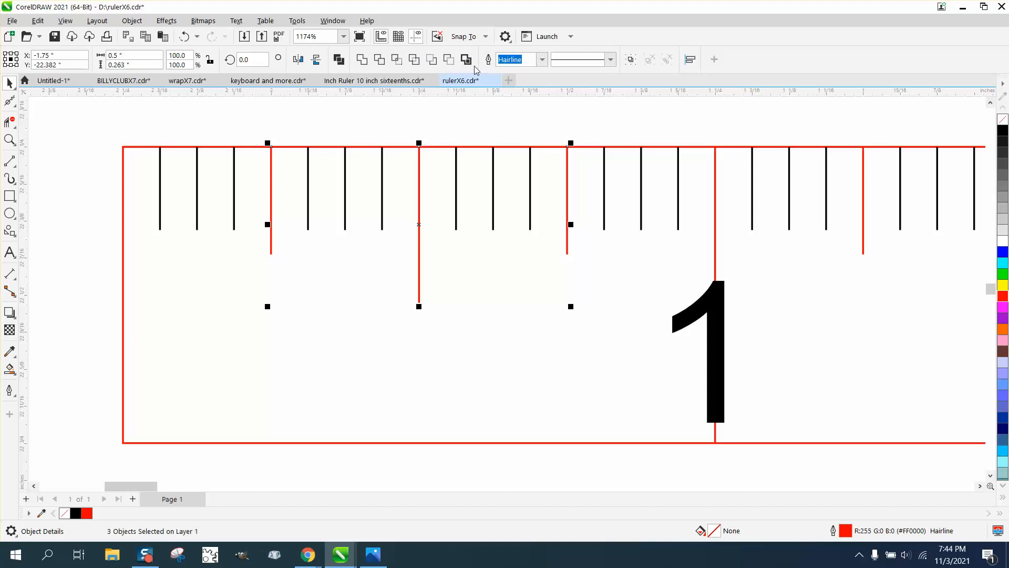
pyautogui.click(541, 60)
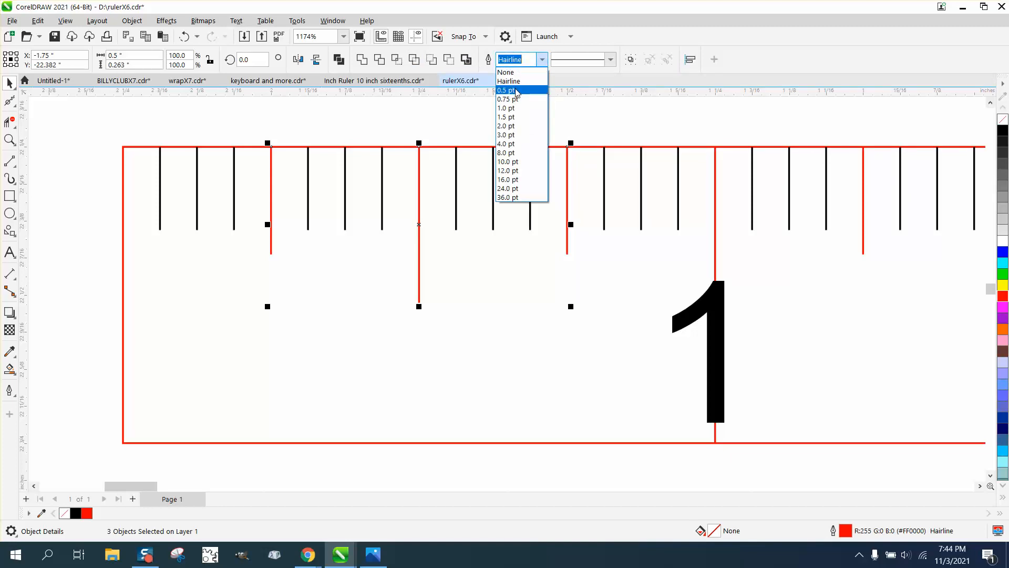
pyautogui.click(516, 90)
pyautogui.click(544, 110)
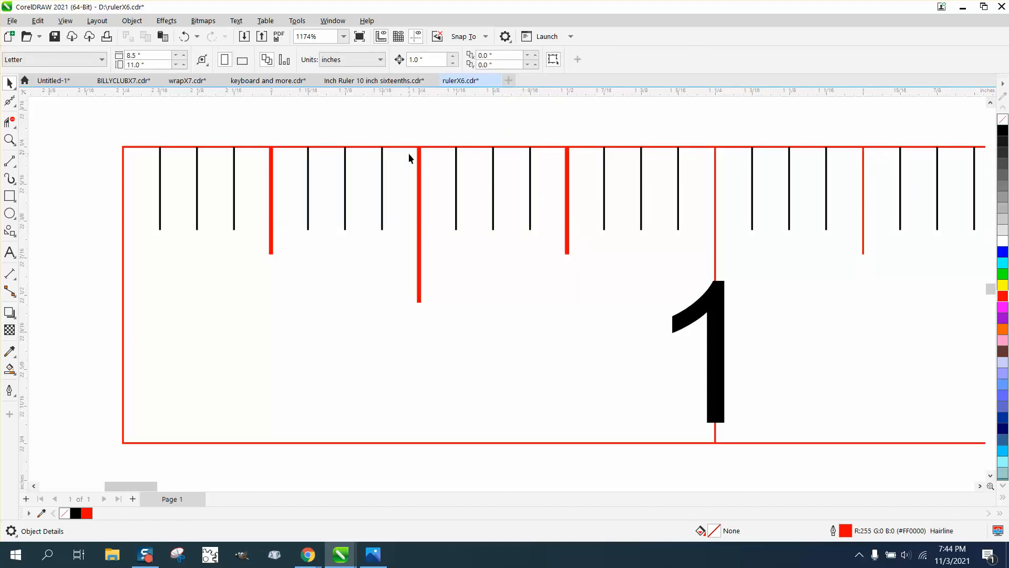
# Step: Examine the photo of the printed 12-inch ruler beside the page
pyautogui.scroll(-1, 408, 153)
pyautogui.scroll(-8, 441, 181)
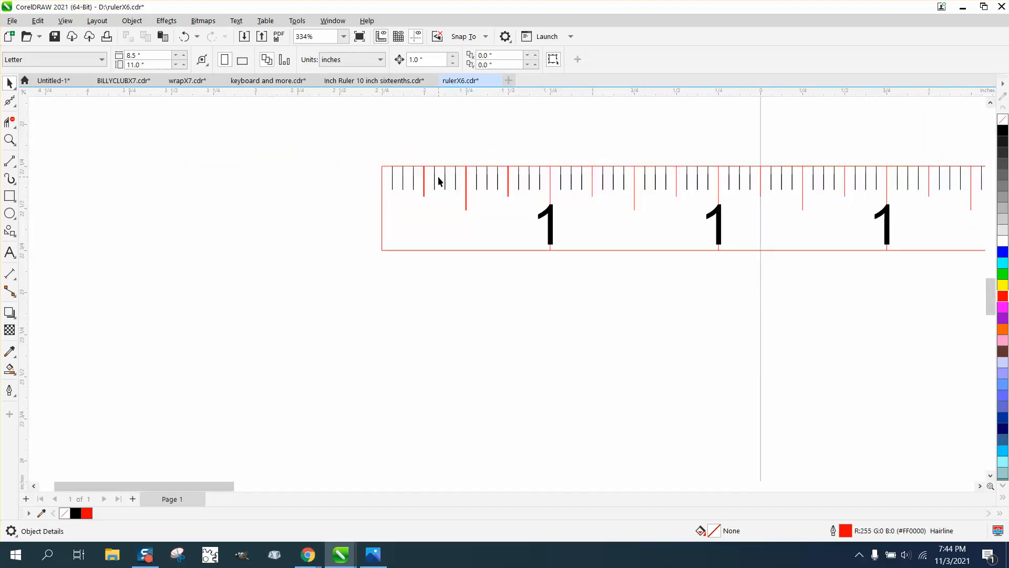
pyautogui.scroll(-7, 437, 180)
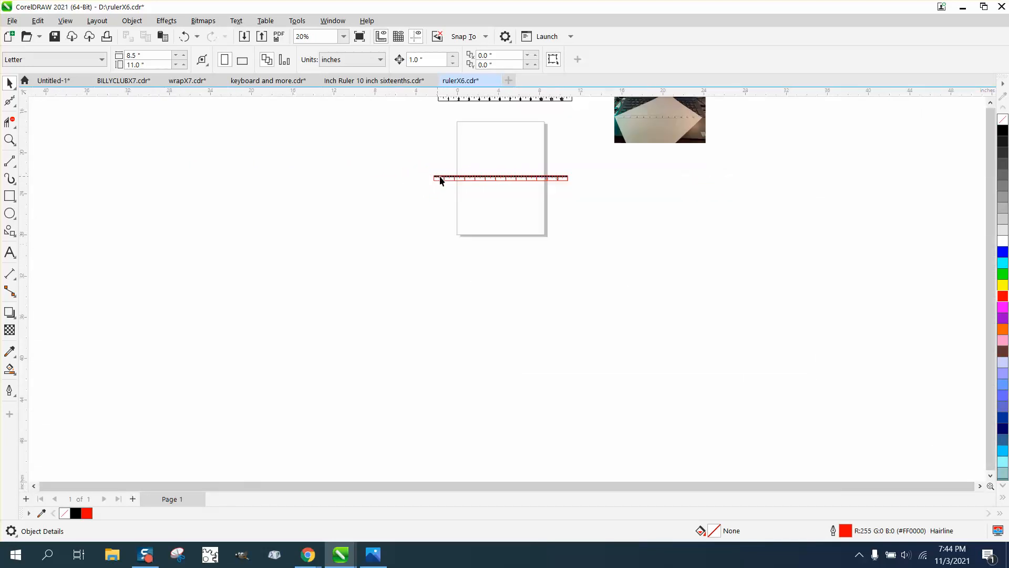
pyautogui.click(10, 140)
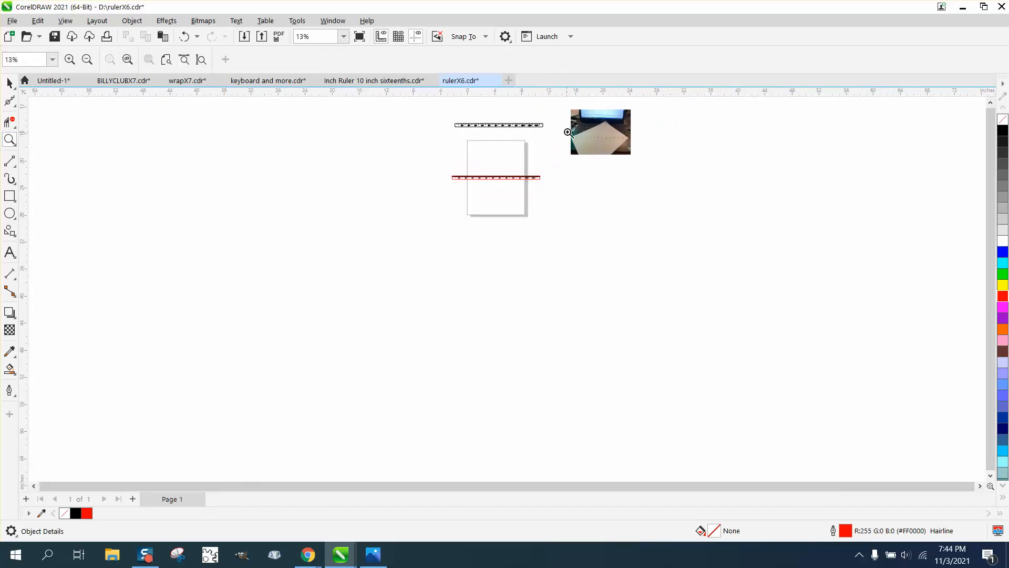
pyautogui.moveTo(569, 117); pyautogui.dragTo(643, 160)
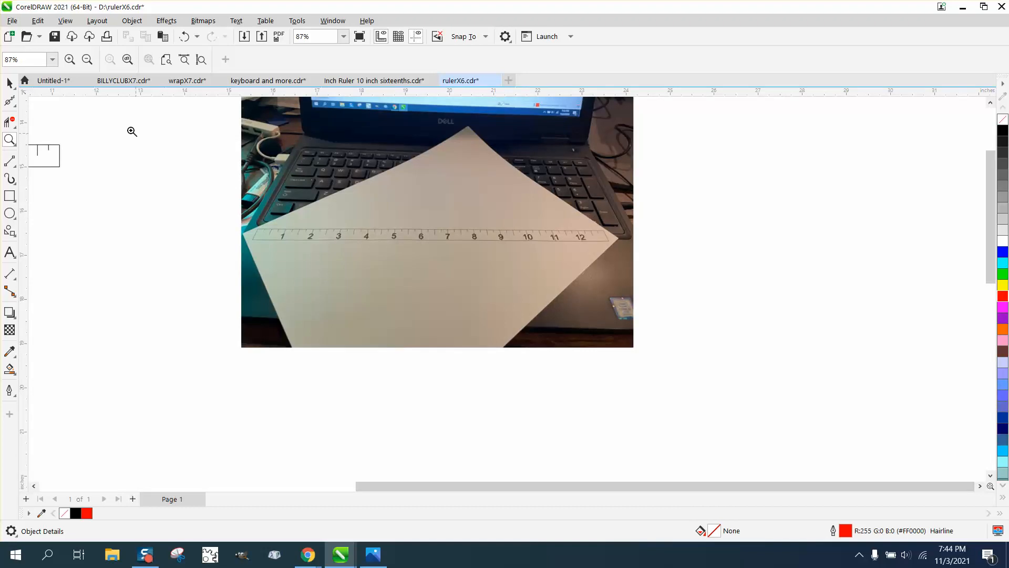